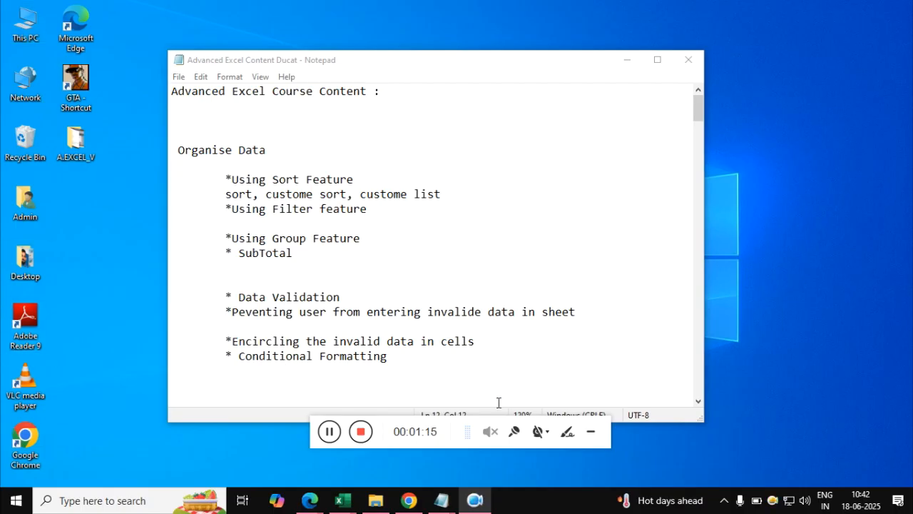
# Bring up the Input File folder containing DivisionSales in File Explorer and enlarge its window.
pyautogui.click(591, 432)
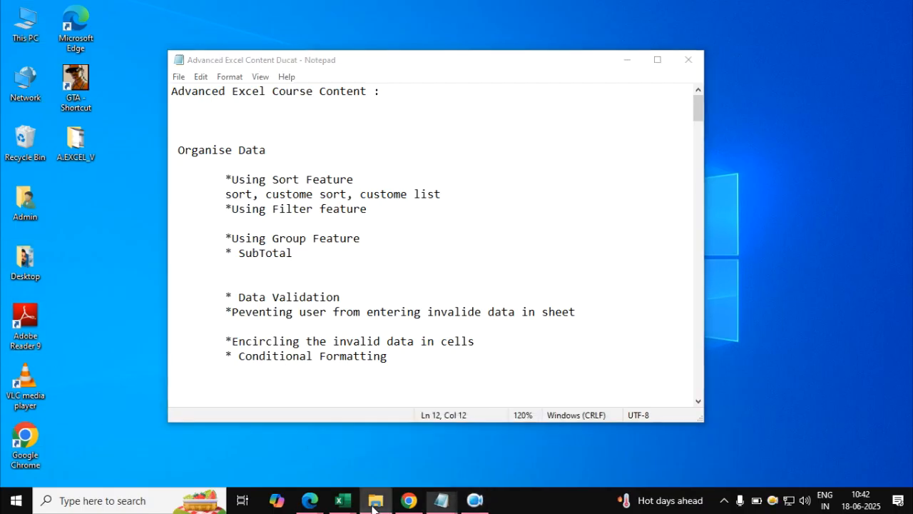
pyautogui.click(374, 502)
pyautogui.moveTo(423, 5); pyautogui.dragTo(361, 28)
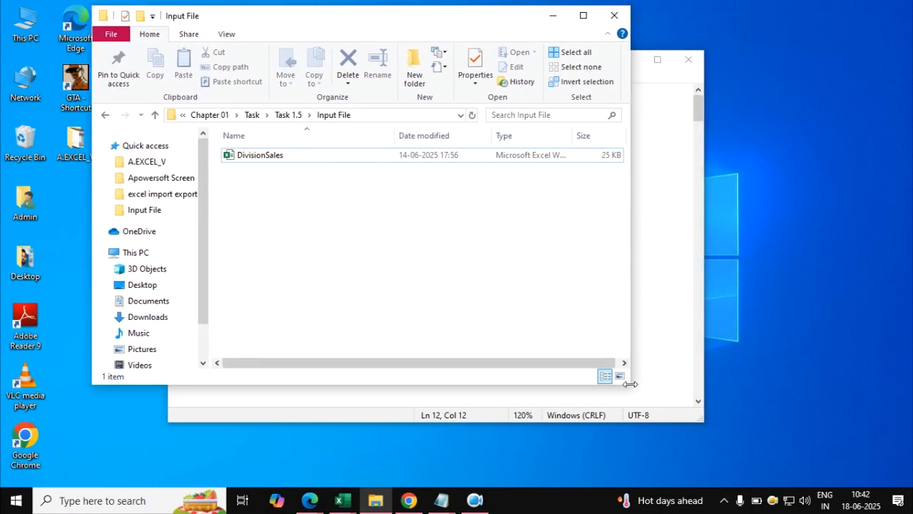
pyautogui.moveTo(631, 384); pyautogui.dragTo(864, 483)
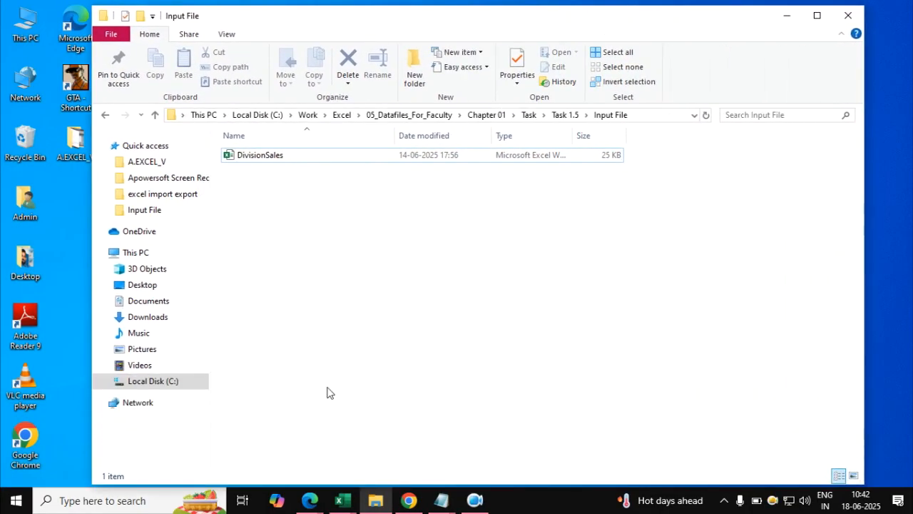
pyautogui.click(101, 257)
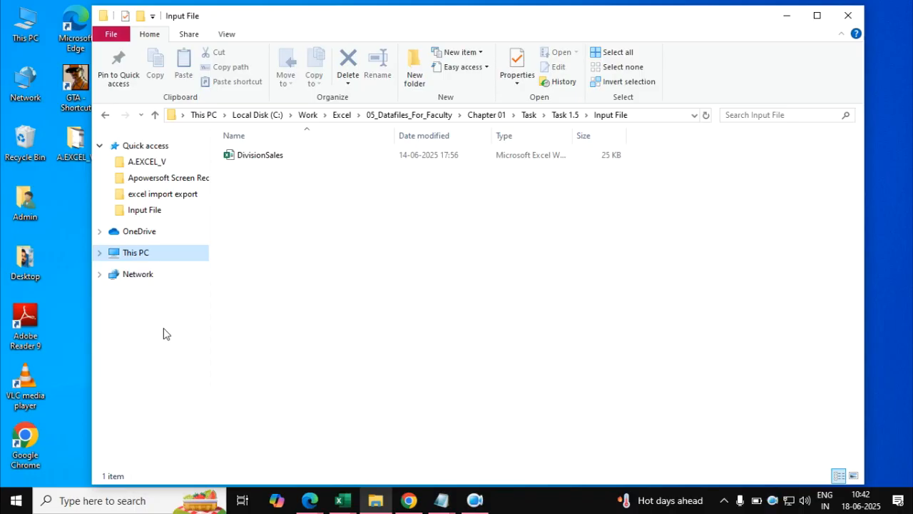
pyautogui.click(99, 256)
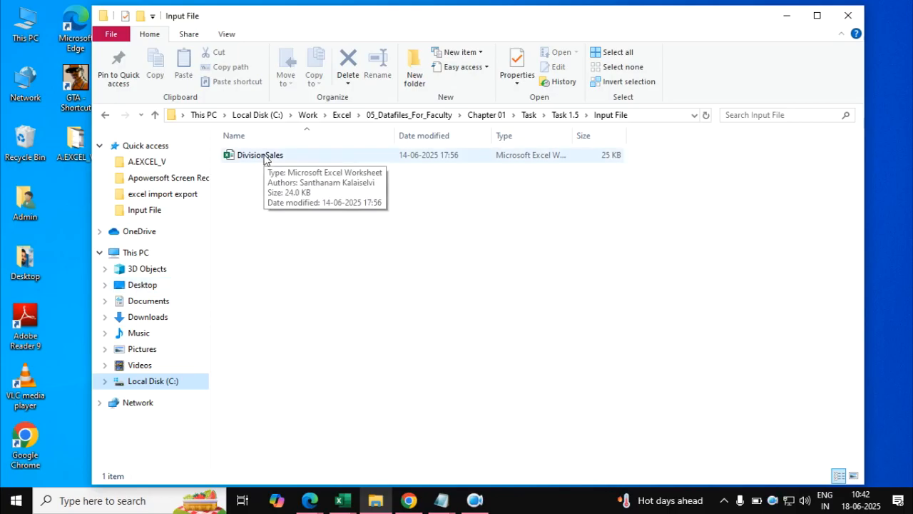
# Switch to the DivisionSales workbook in Excel in a resized window and collapse the Australian Division's detail rows on Sheet1.
pyautogui.click(343, 502)
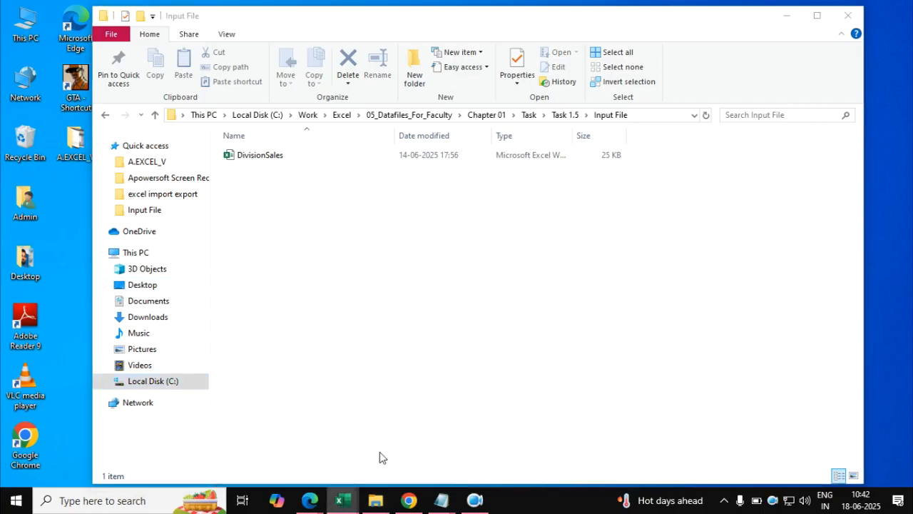
pyautogui.click(379, 456)
pyautogui.click(110, 461)
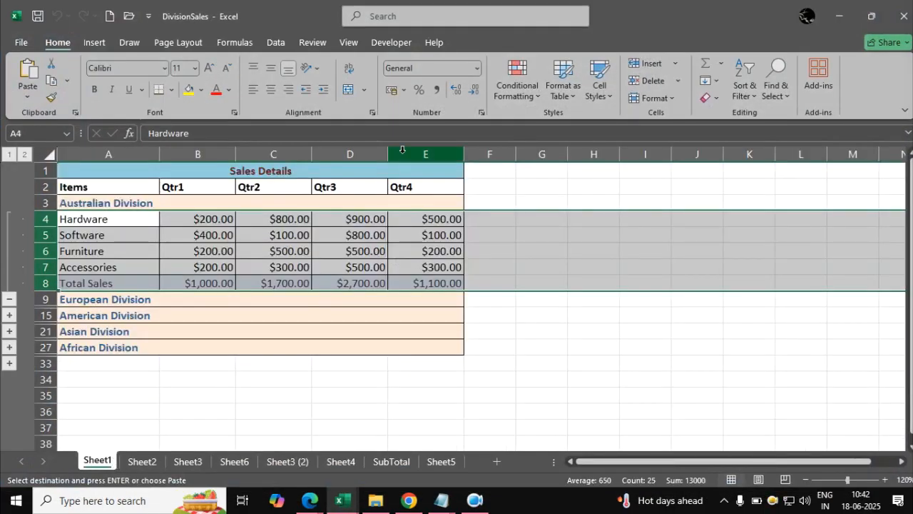
pyautogui.moveTo(645, 7); pyautogui.dragTo(430, 15)
pyautogui.moveTo(713, 464); pyautogui.dragTo(864, 491)
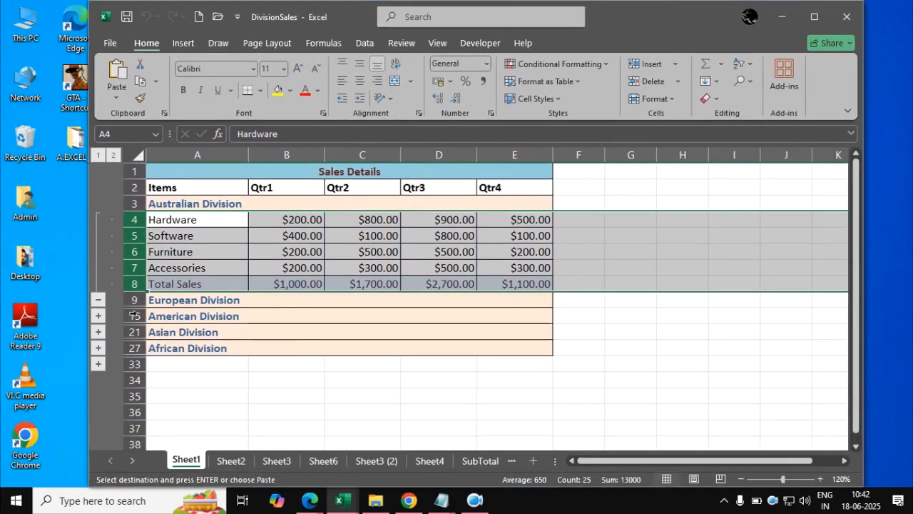
pyautogui.click(98, 300)
pyautogui.click(331, 365)
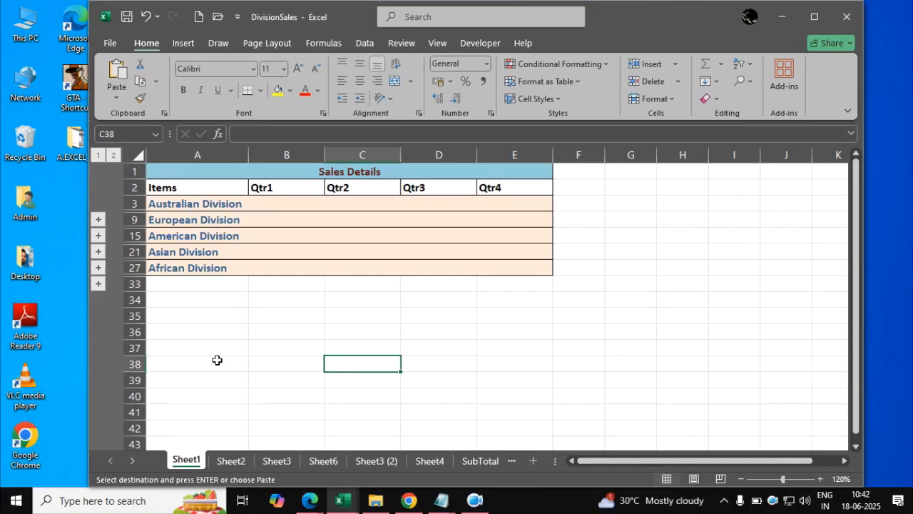
# Switch to the Google Meet call in Edge, admit the waiting participant, and minimize the browser.
pyautogui.moveTo(306, 503)
pyautogui.click(273, 463)
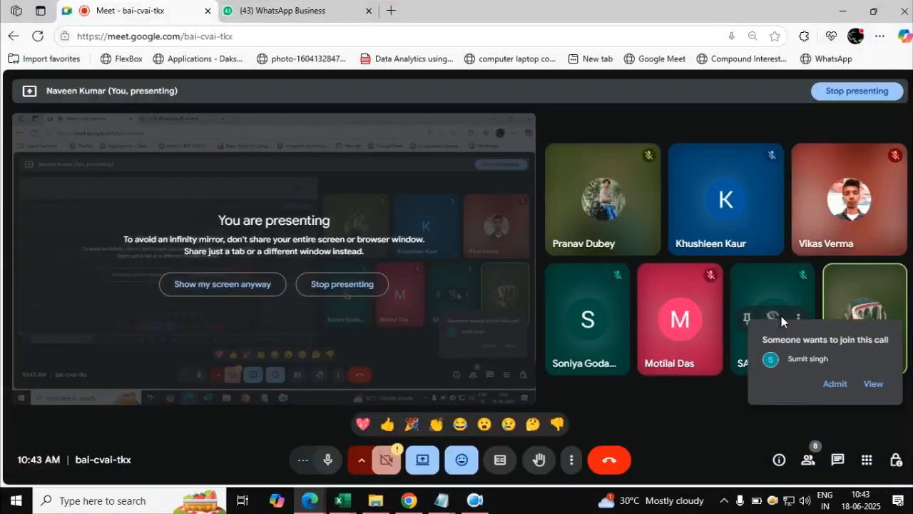
pyautogui.click(833, 383)
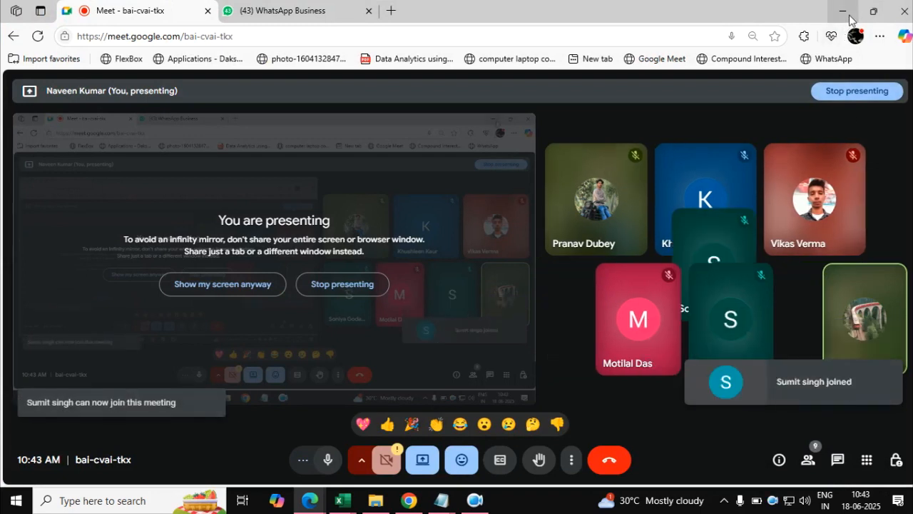
pyautogui.click(848, 18)
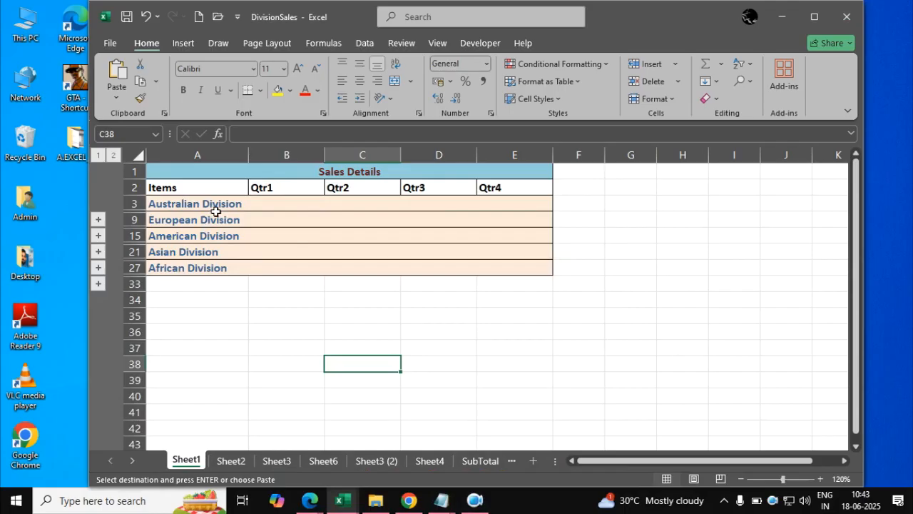
# Expand the Australian Division's grouped rows to view their detail and collapse them again, twice.
pyautogui.click(98, 220)
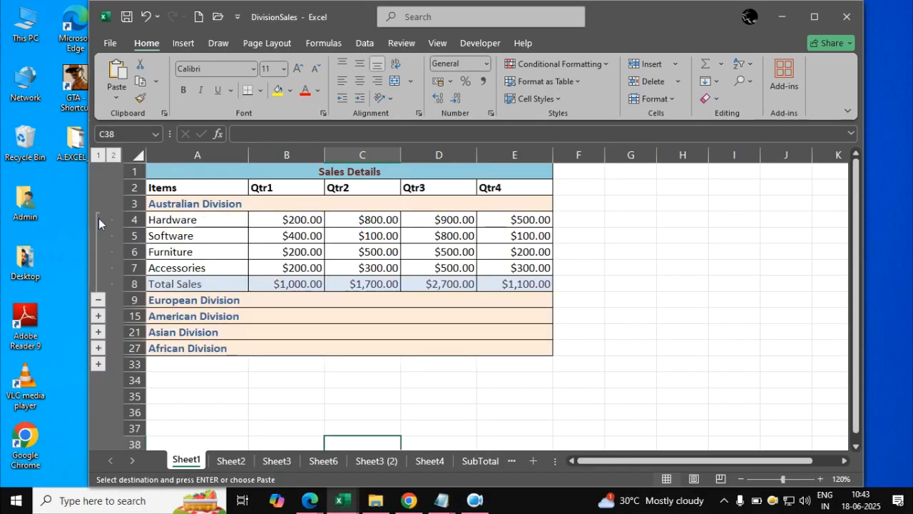
pyautogui.click(100, 303)
pyautogui.click(318, 344)
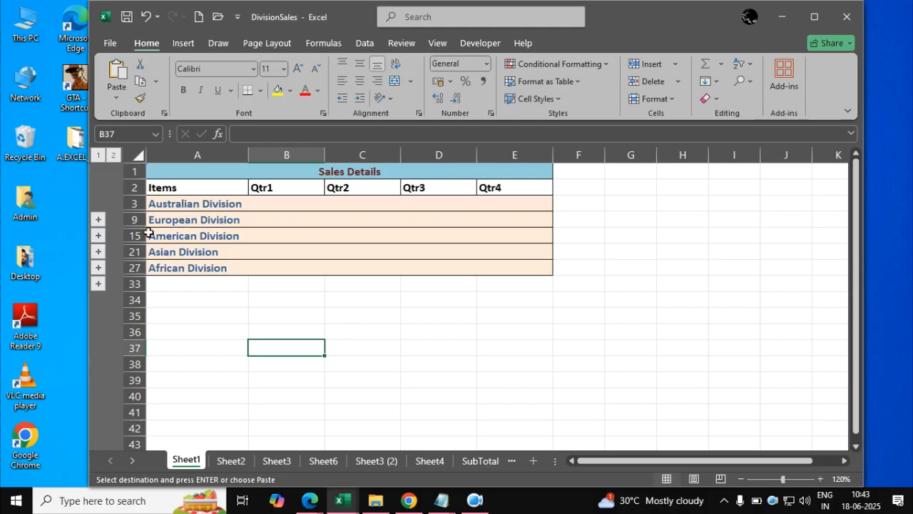
pyautogui.click(98, 219)
pyautogui.click(98, 303)
pyautogui.click(331, 333)
pyautogui.click(349, 365)
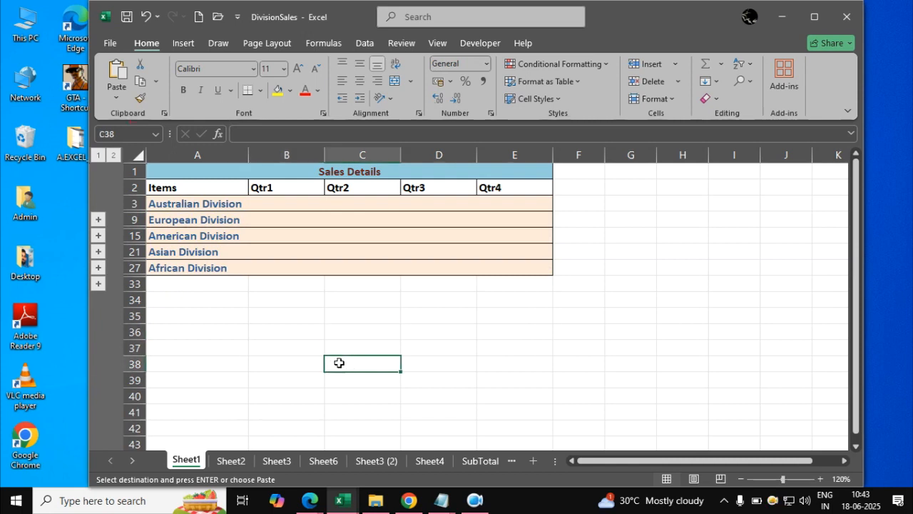
# Expand all division groups to outline level 2, review their sales rows, and collapse everything back to level 1.
pyautogui.click(112, 155)
pyautogui.scroll(-6, 483, 292)
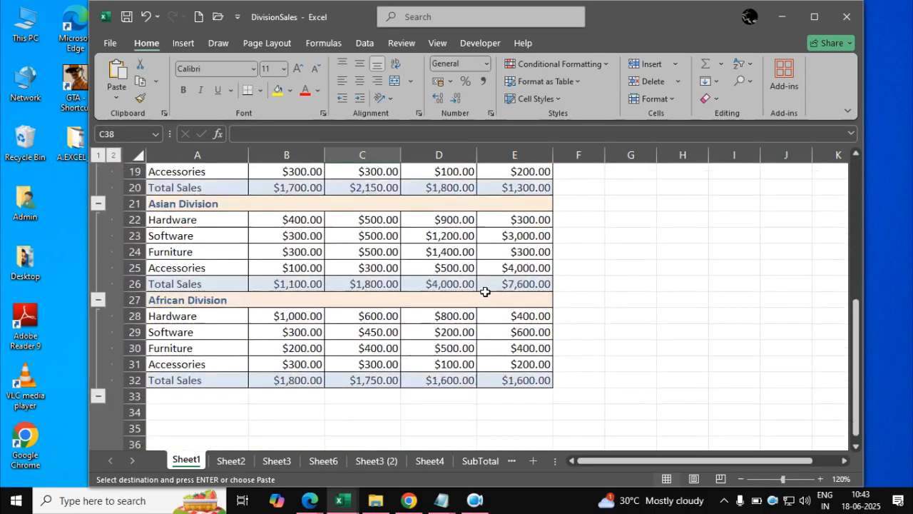
pyautogui.scroll(-2, 485, 292)
pyautogui.scroll(8, 485, 292)
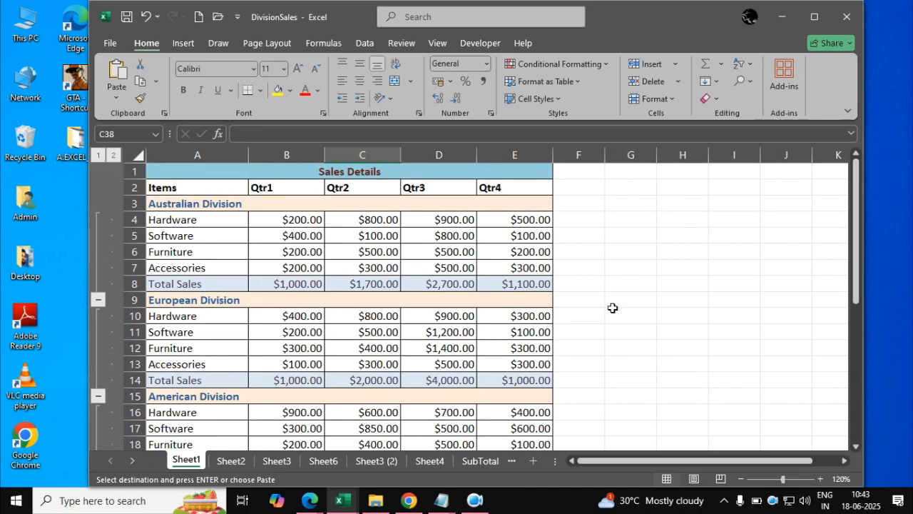
pyautogui.click(100, 156)
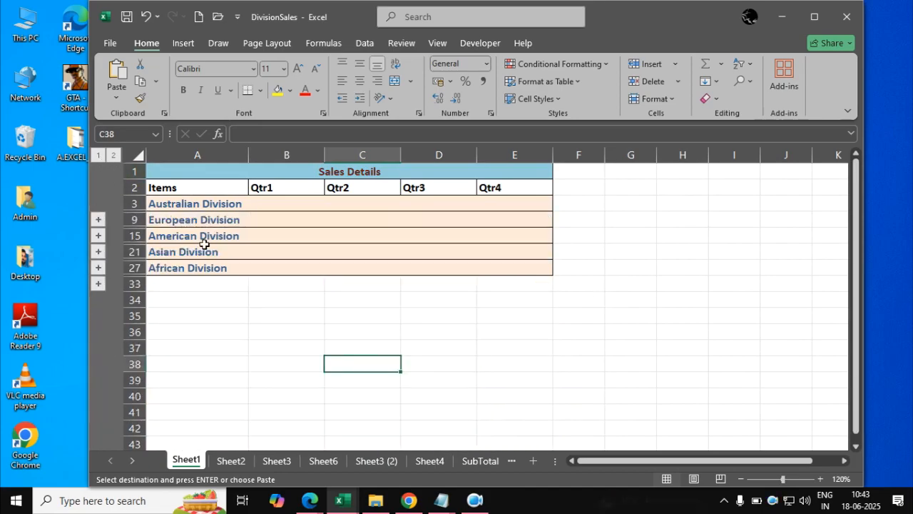
# Expand, collapse and re-expand the Asian Division's grouped detail rows.
pyautogui.click(100, 267)
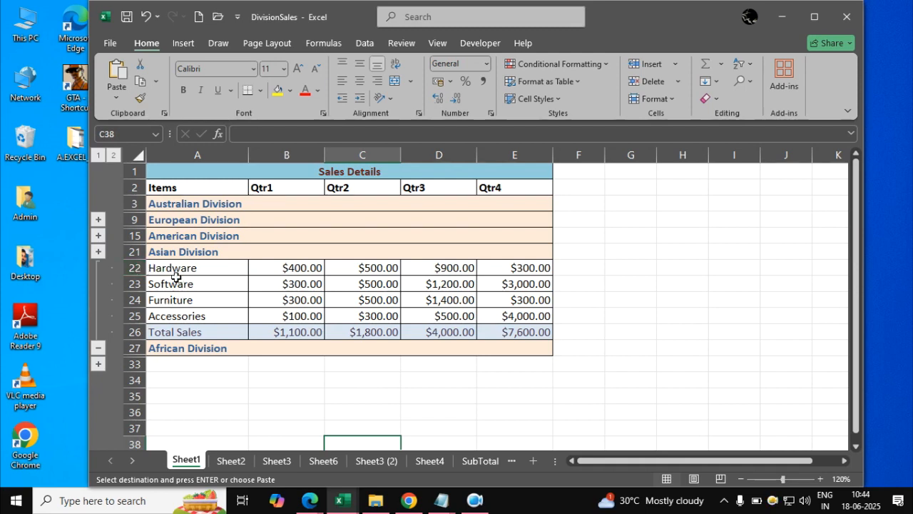
pyautogui.click(100, 347)
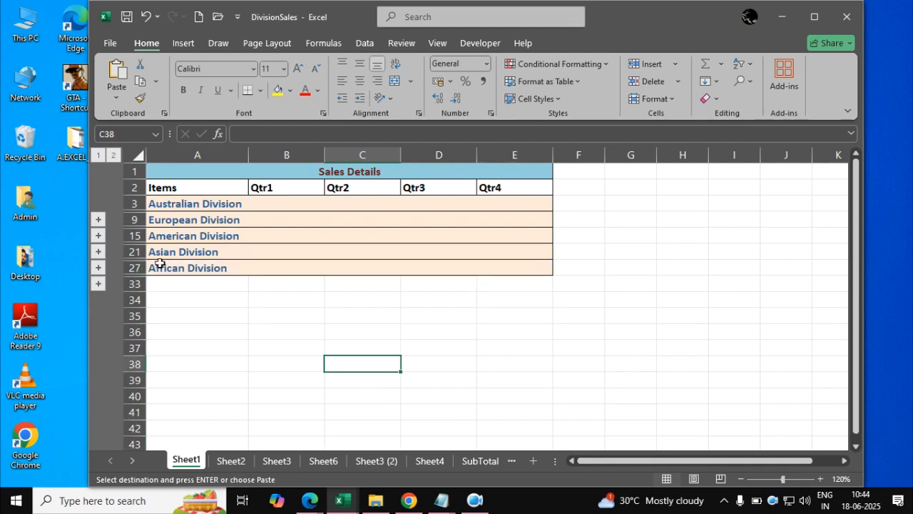
pyautogui.click(98, 270)
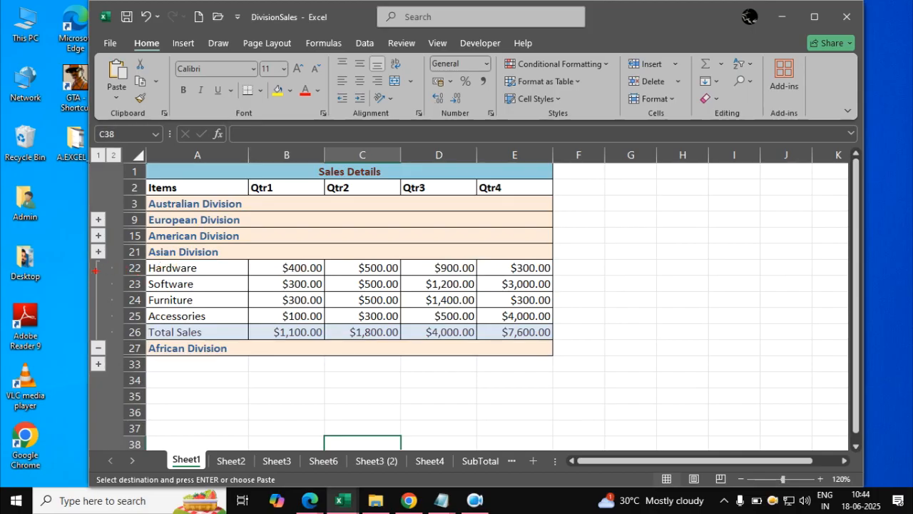
# Draw a freehand red outline around the group bracket beside rows 22 to 26 and clear the annotation.
pyautogui.moveTo(101, 262)
pyautogui.mouseDown()
pyautogui.moveTo(119, 261)
pyautogui.moveTo(120, 340)
pyautogui.moveTo(101, 341)
pyautogui.moveTo(95, 267)
pyautogui.mouseUp()
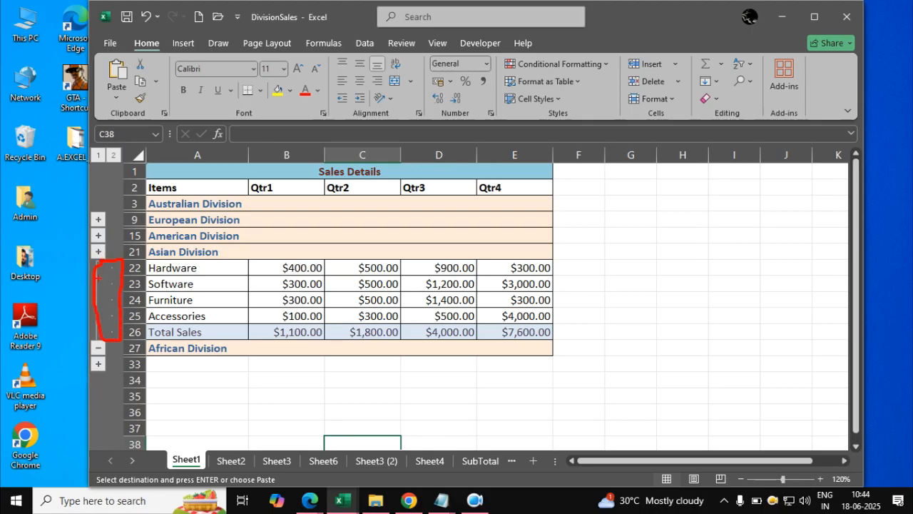
pyautogui.moveTo(35, 304); pyautogui.dragTo(90, 284)
pyautogui.press('Escape')
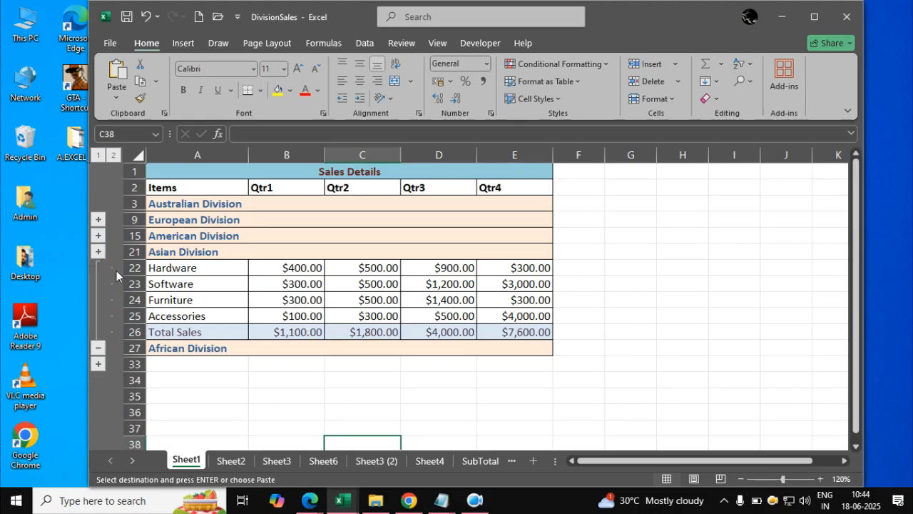
# Ungroup rows 22 to 26, the Asian Division's item and Total Sales rows.
pyautogui.moveTo(129, 273); pyautogui.dragTo(125, 328)
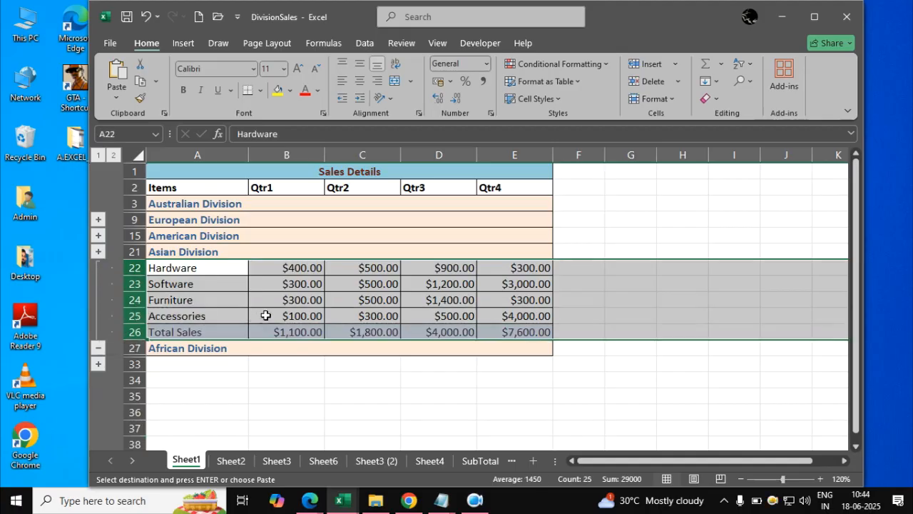
pyautogui.click(370, 45)
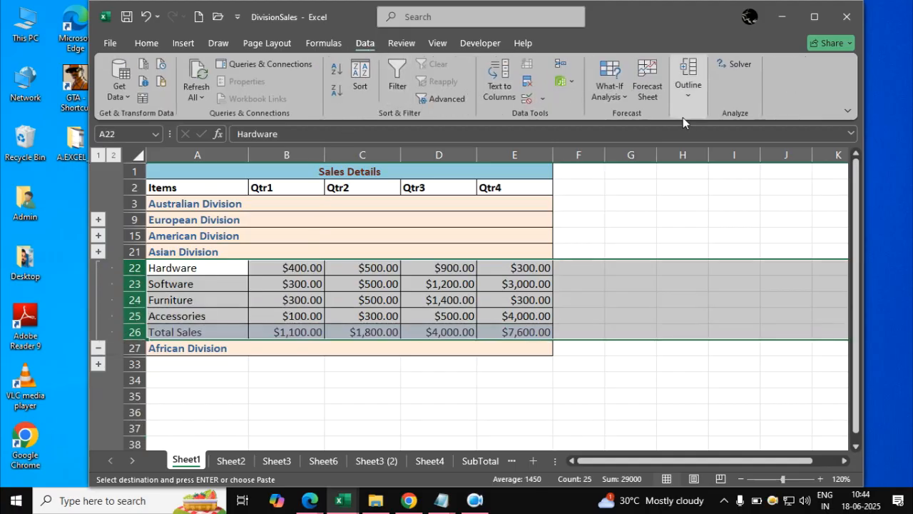
pyautogui.click(696, 95)
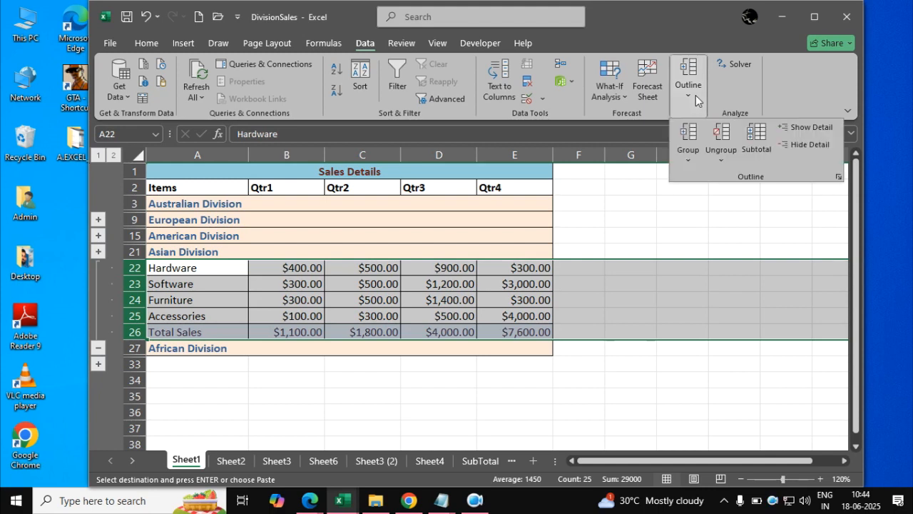
pyautogui.click(721, 131)
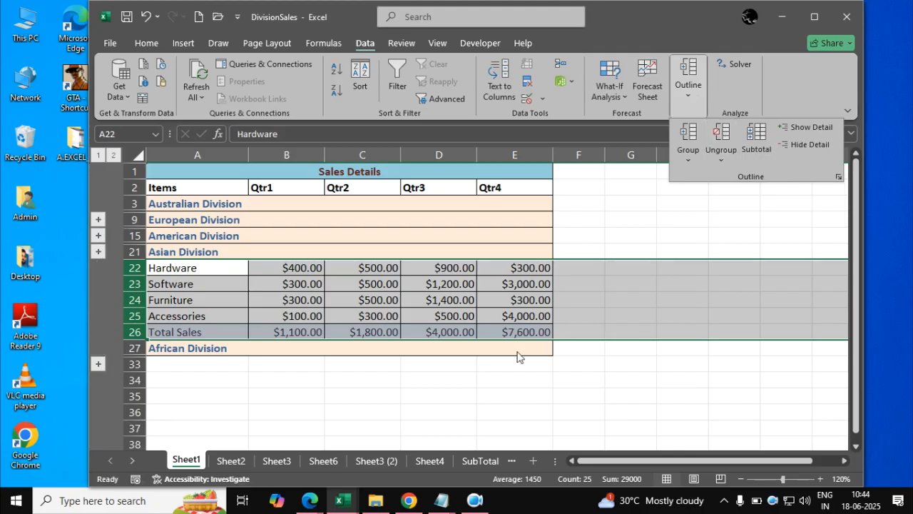
pyautogui.click(289, 400)
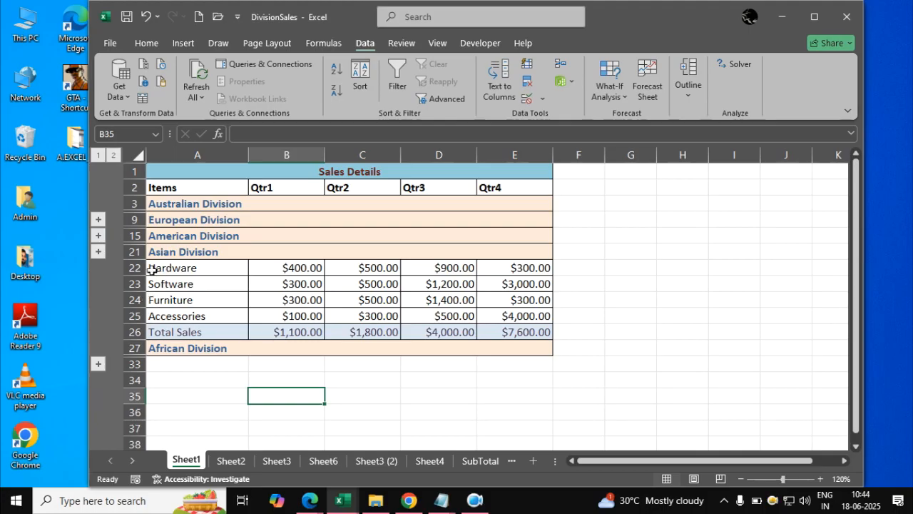
# Group rows 22 to 26 of the Asian Division again.
pyautogui.moveTo(132, 268); pyautogui.dragTo(131, 325)
pyautogui.click(691, 97)
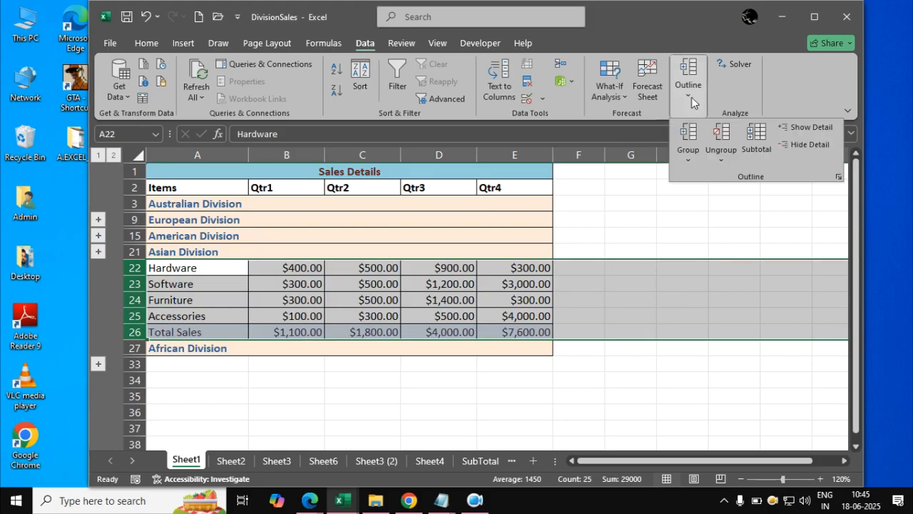
pyautogui.click(690, 130)
pyautogui.click(474, 405)
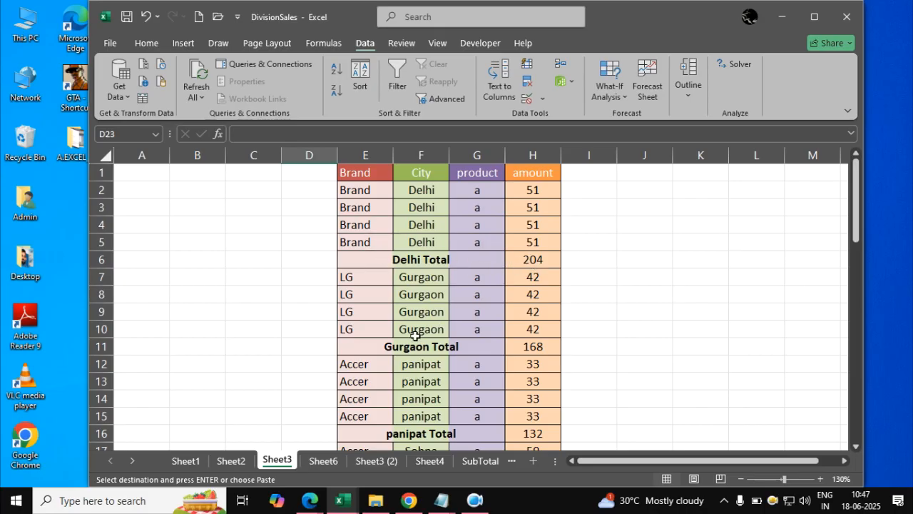
# Examine the city subtotals and the grand total in the amount column on Sheet3.
pyautogui.scroll(-7, 496, 348)
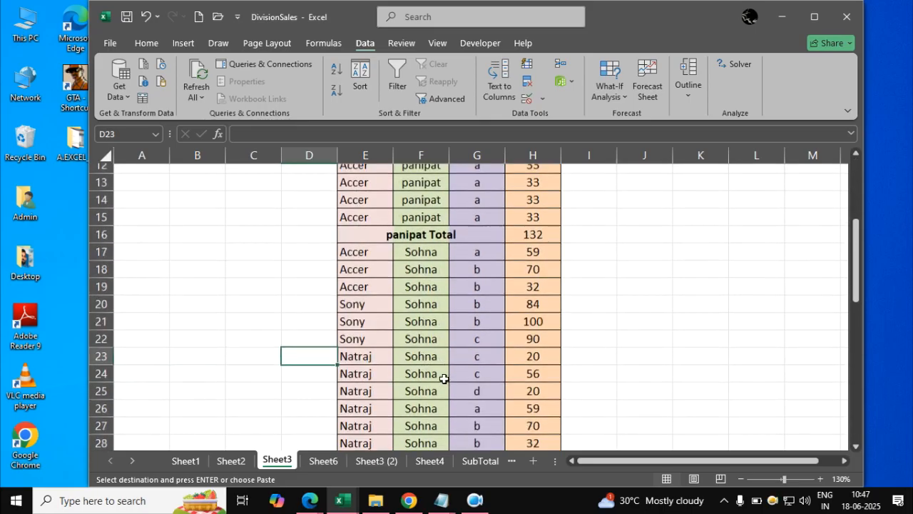
pyautogui.scroll(-8, 436, 380)
pyautogui.scroll(1, 436, 379)
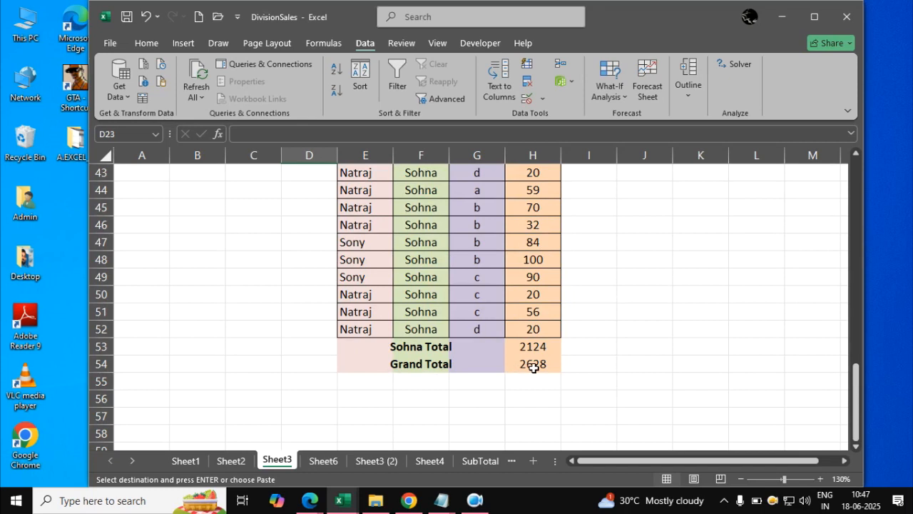
pyautogui.scroll(14, 533, 366)
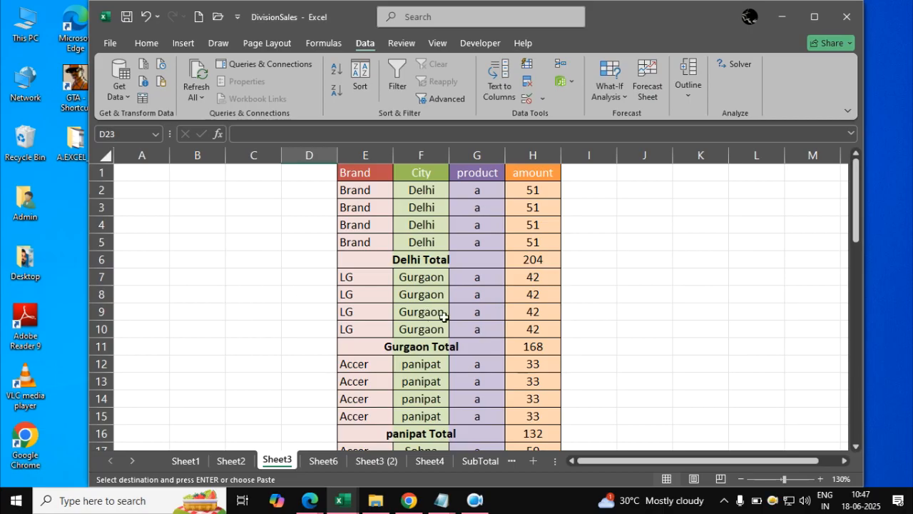
pyautogui.scroll(-4, 526, 322)
pyautogui.scroll(4, 526, 323)
pyautogui.click(235, 437)
pyautogui.click(839, 327)
pyautogui.click(839, 14)
pyautogui.click(842, 16)
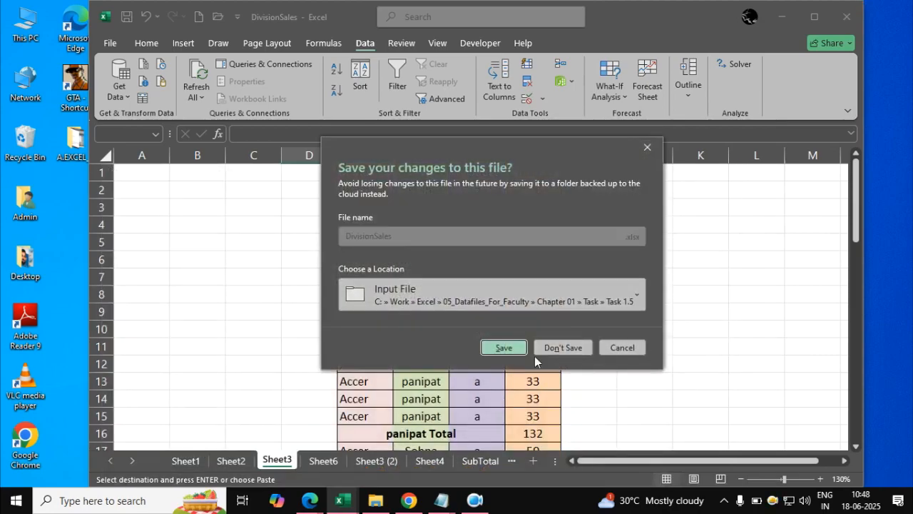
pyautogui.click(647, 148)
pyautogui.click(650, 259)
pyautogui.click(642, 310)
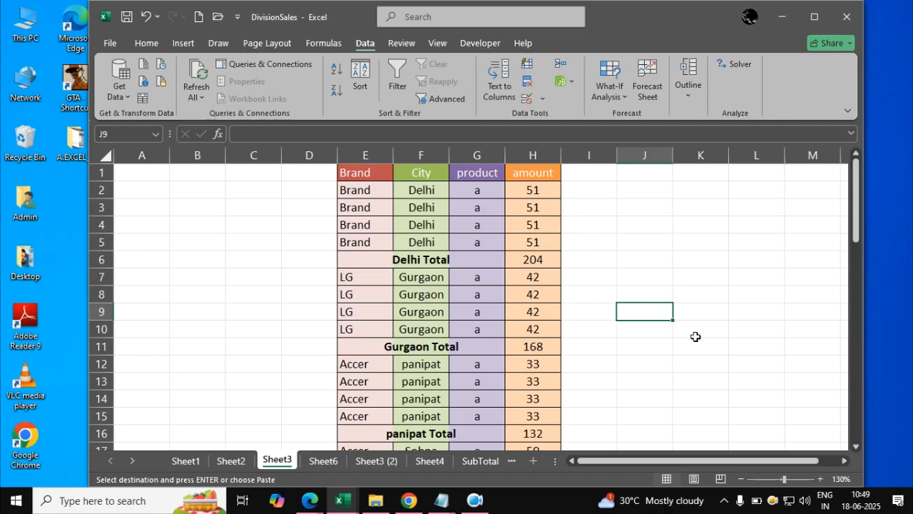
# Inspect the formulas behind the grand total and the Gurgaon total in Sheet3's amount column.
pyautogui.scroll(-9, 587, 277)
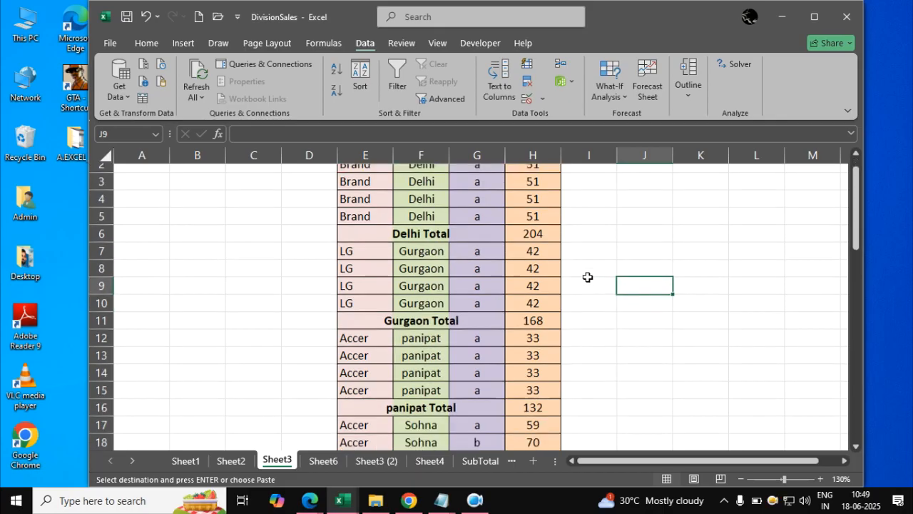
pyautogui.scroll(-6, 588, 273)
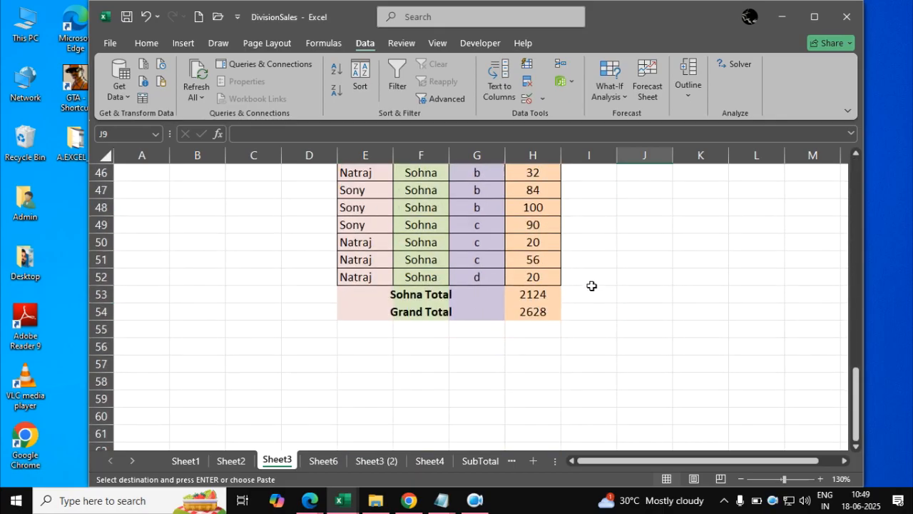
pyautogui.click(541, 312)
pyautogui.scroll(2, 610, 347)
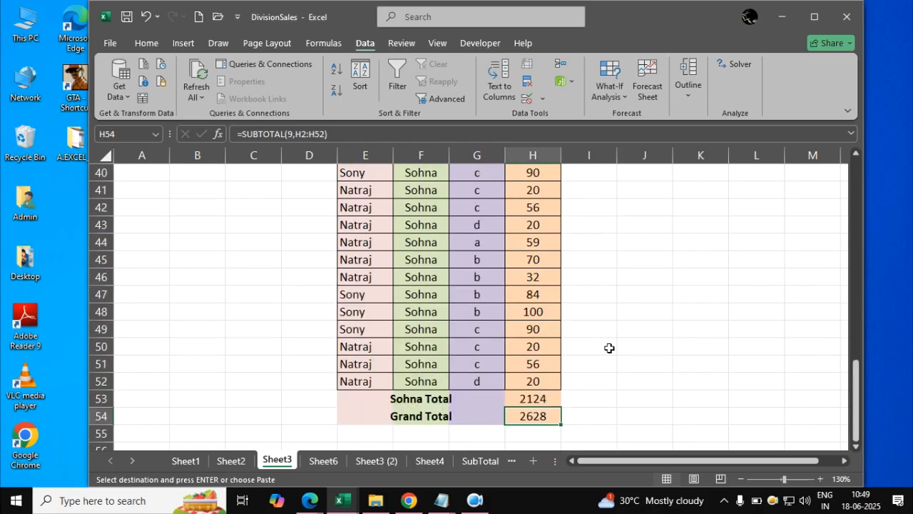
pyautogui.scroll(6, 609, 347)
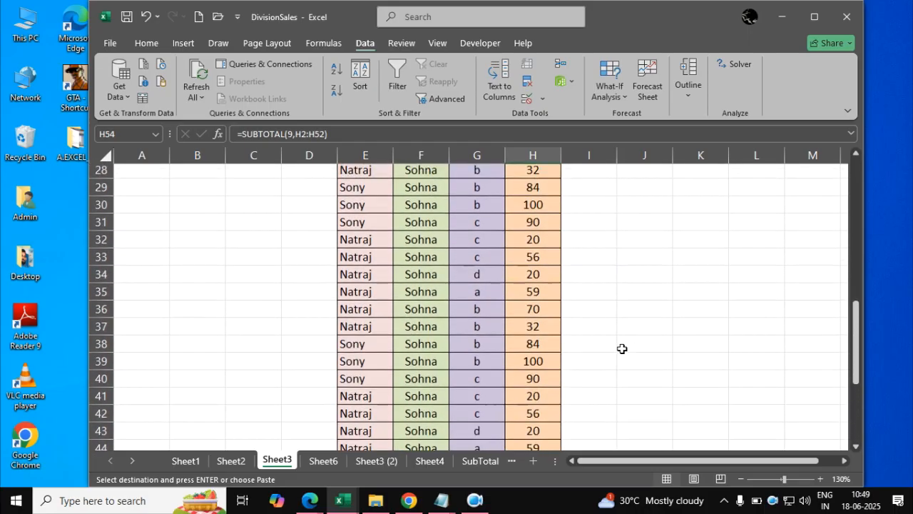
pyautogui.scroll(7, 618, 354)
pyautogui.scroll(-2, 609, 357)
pyautogui.scroll(1, 610, 357)
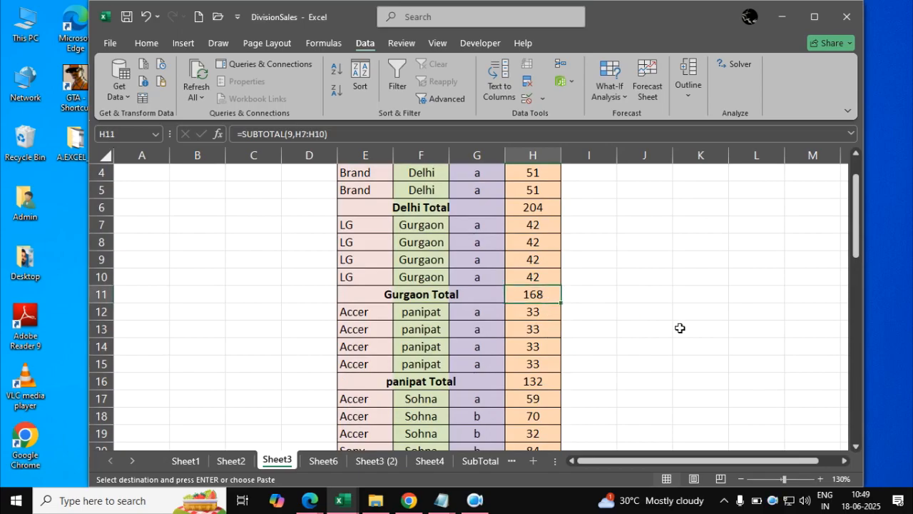
pyautogui.click(709, 336)
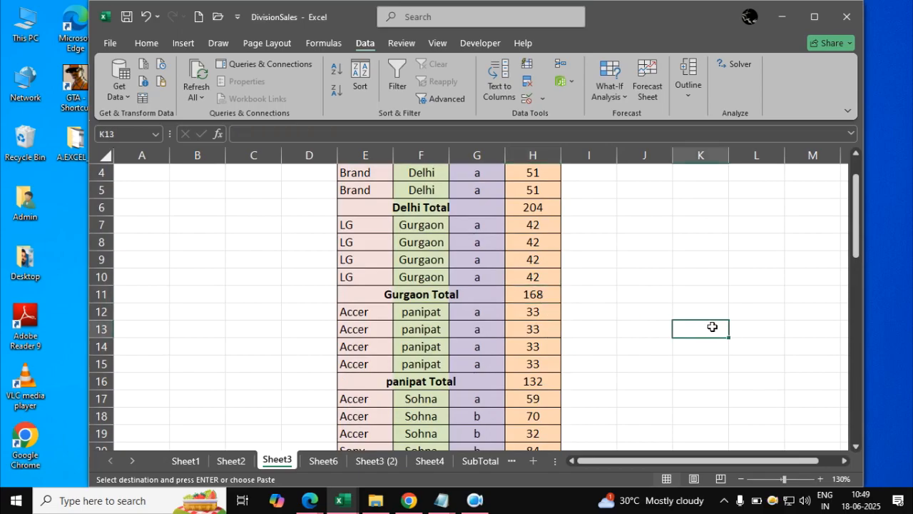
pyautogui.scroll(1, 677, 364)
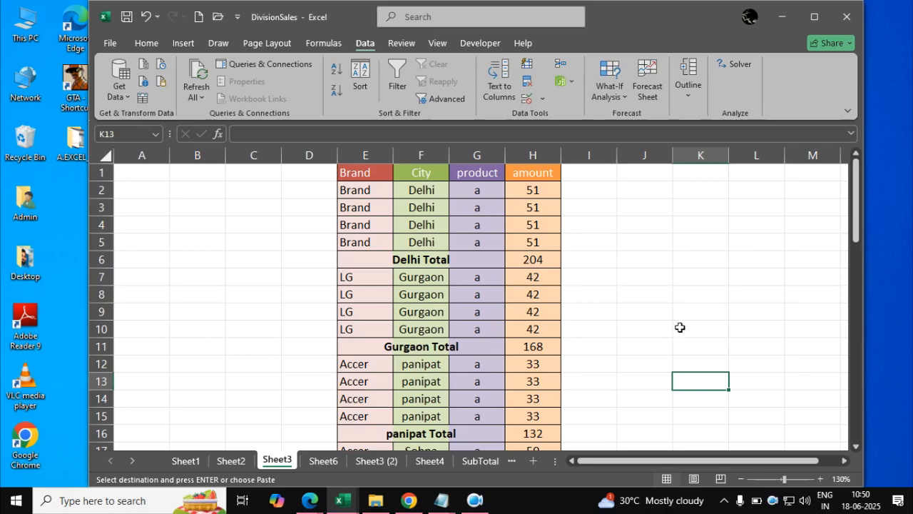
pyautogui.doubleClick(664, 257)
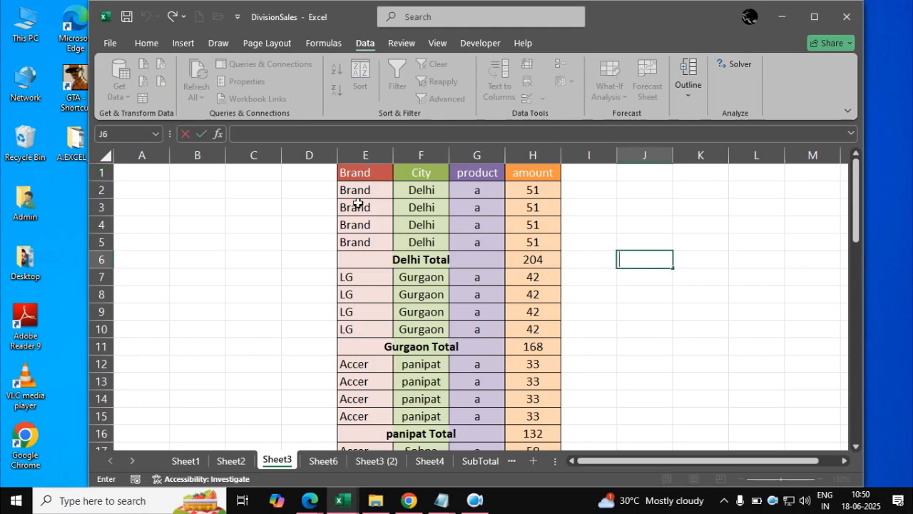
pyautogui.click(101, 189)
pyautogui.moveTo(101, 189); pyautogui.dragTo(119, 218)
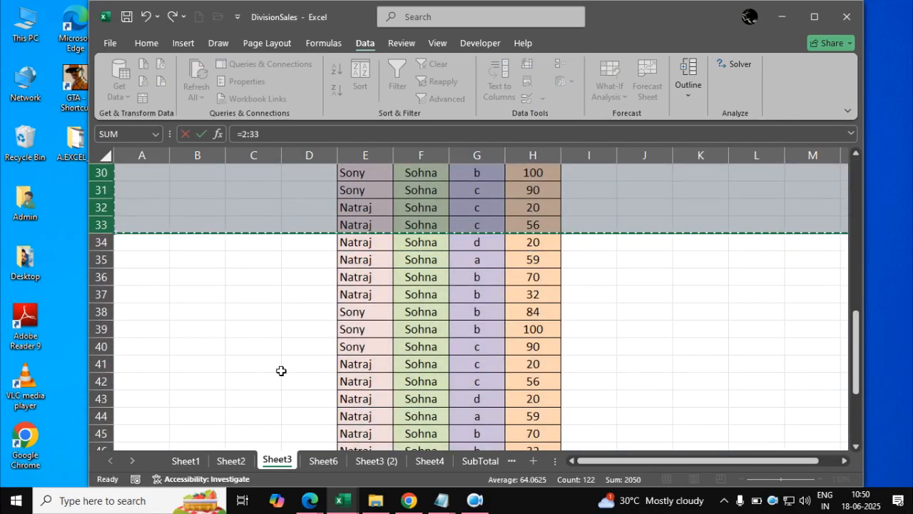
pyautogui.scroll(10, 281, 369)
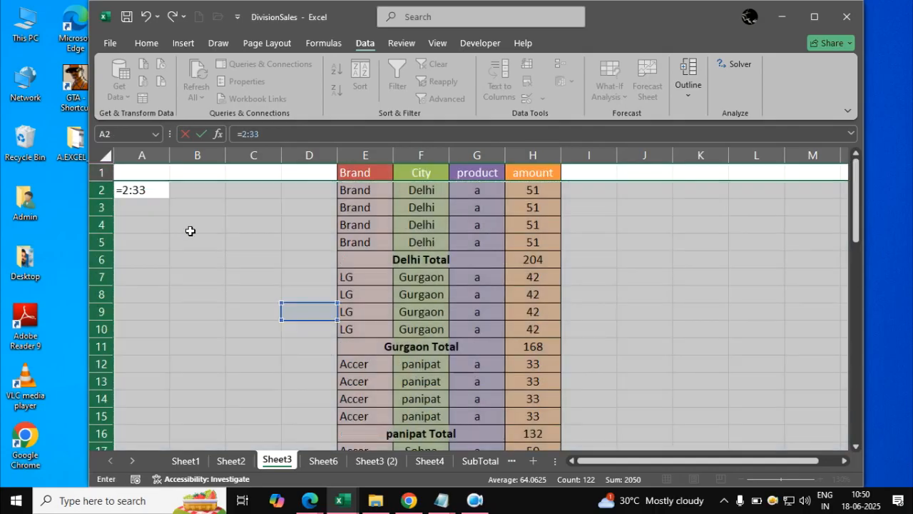
pyautogui.click(191, 228)
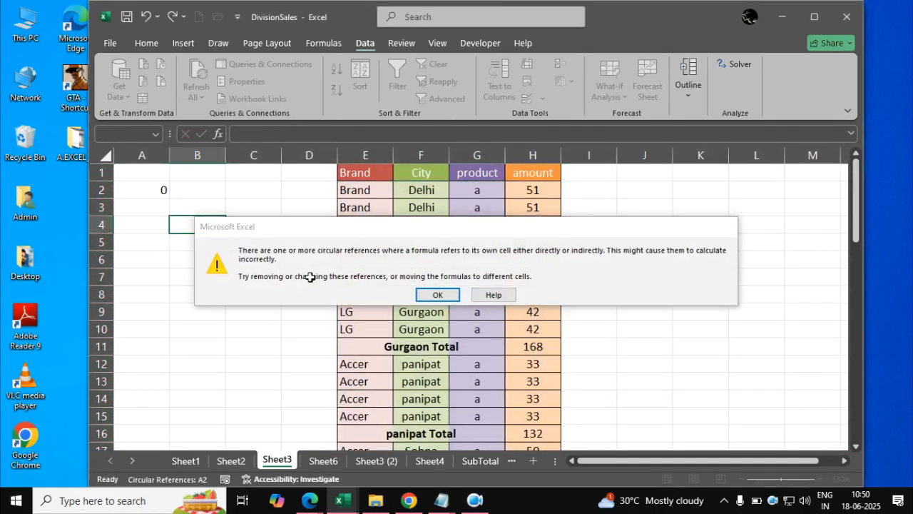
pyautogui.press('Return')
pyautogui.click(257, 294)
pyautogui.click(162, 190)
pyautogui.press('Delete')
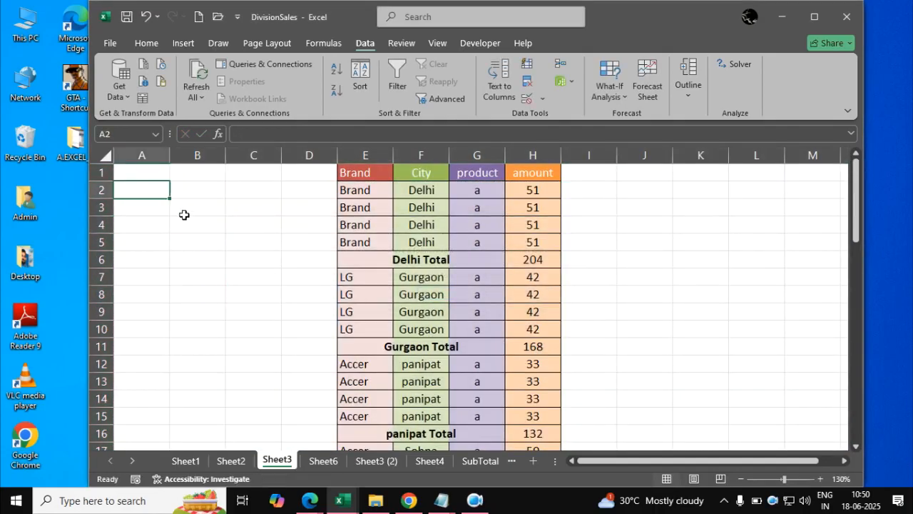
# Group rows 2 to 53 on Sheet3, leaving the header and the Grand Total row outside the group.
pyautogui.click(176, 271)
pyautogui.moveTo(99, 189); pyautogui.dragTo(100, 398)
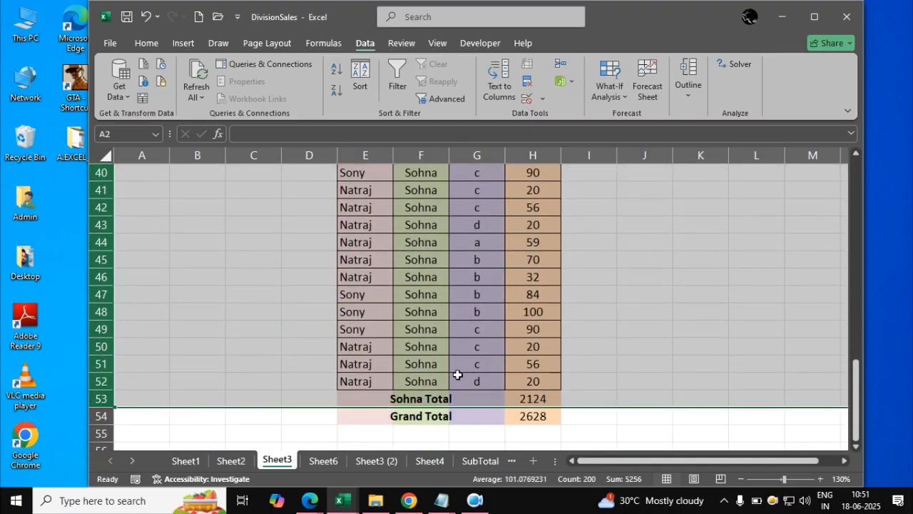
pyautogui.click(688, 84)
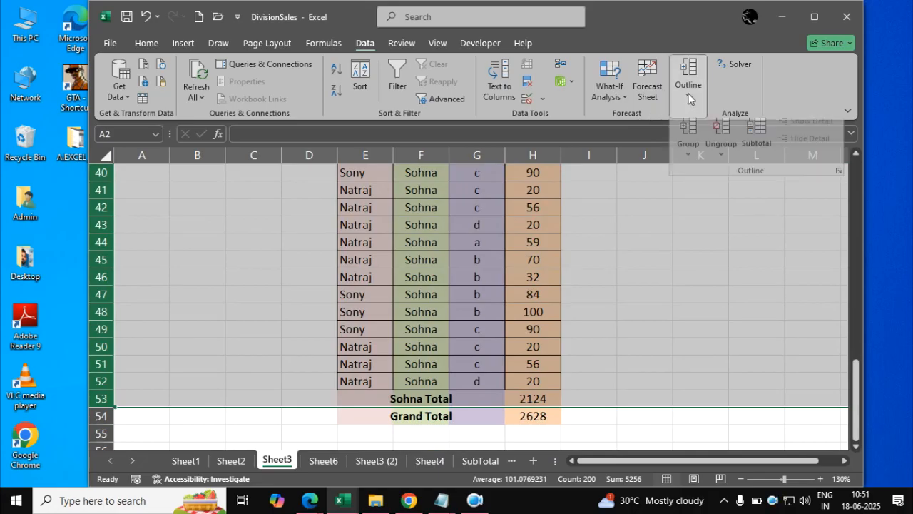
pyautogui.click(690, 135)
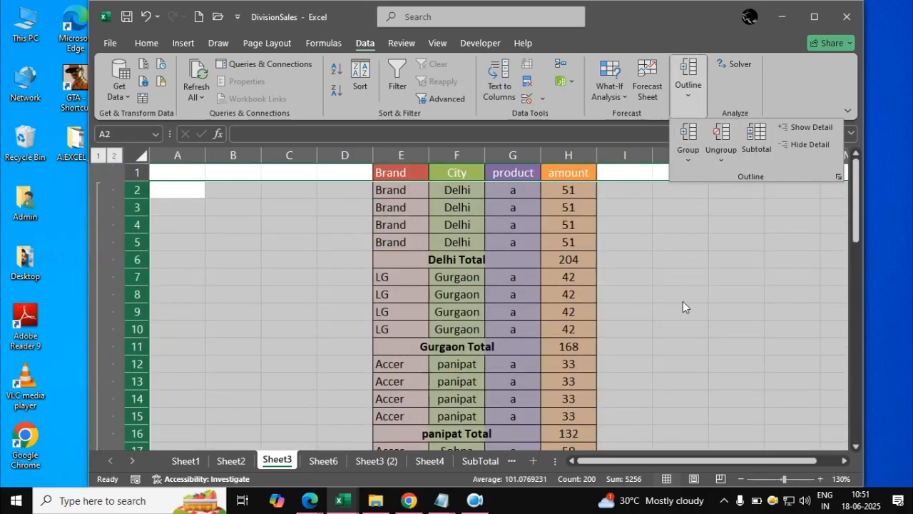
pyautogui.click(672, 173)
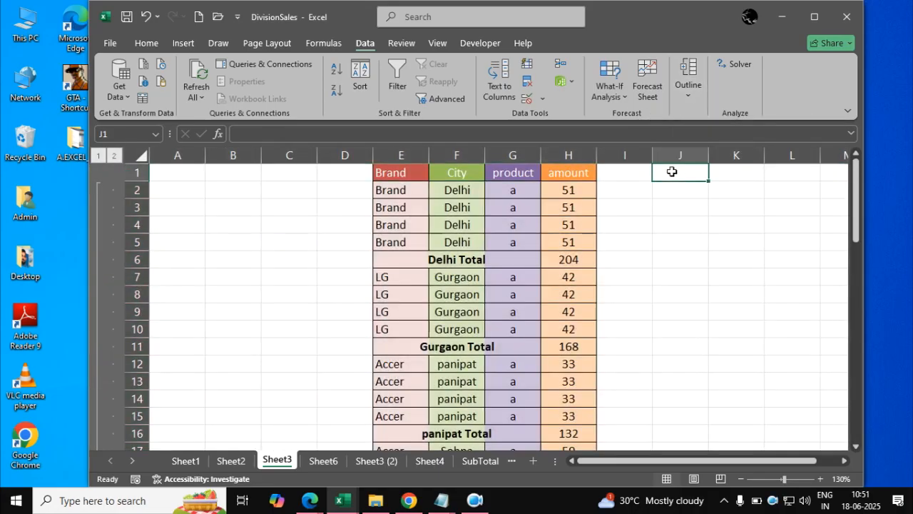
# Collapse the outline to level 1 and expand it back to level 2.
pyautogui.click(99, 155)
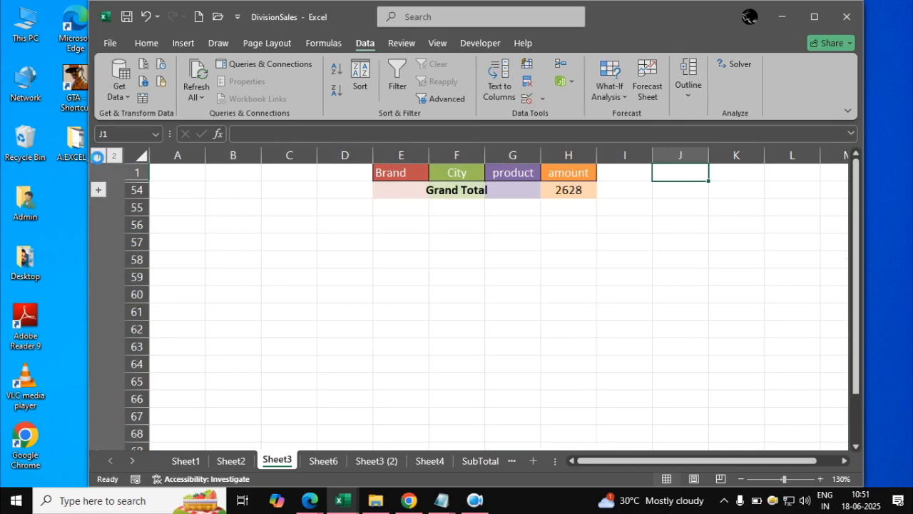
pyautogui.click(267, 343)
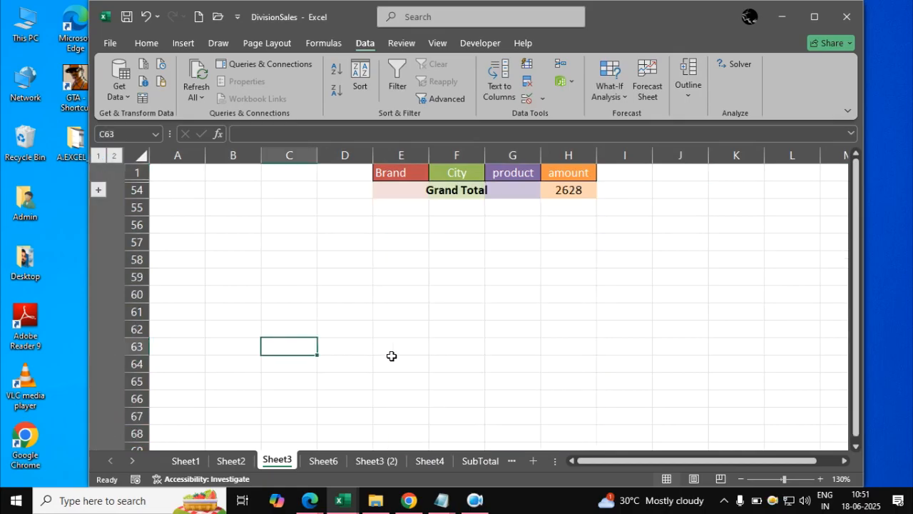
pyautogui.click(115, 156)
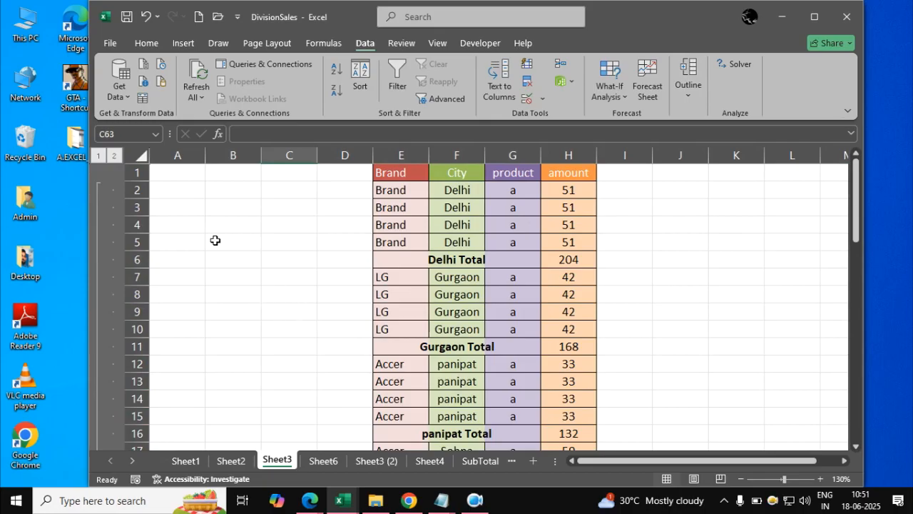
# Group the Delhi rows 2 to 5 and the Gurgaon rows 7 to 10 as separate inner groups.
pyautogui.moveTo(134, 190); pyautogui.dragTo(132, 242)
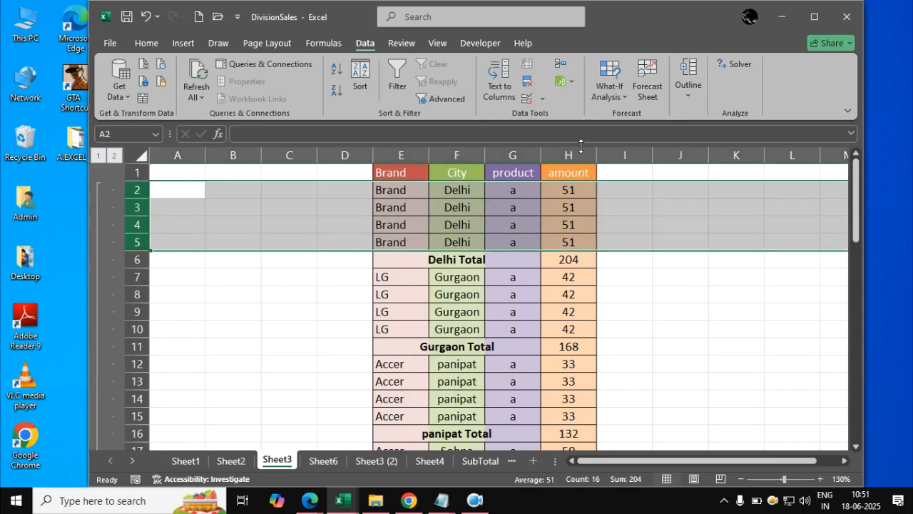
pyautogui.click(685, 93)
pyautogui.click(688, 136)
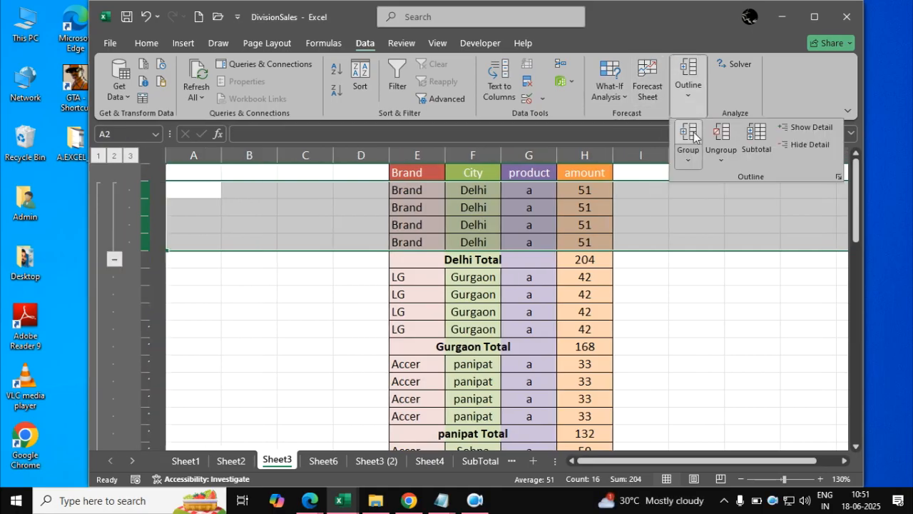
pyautogui.scroll(-1, 340, 274)
pyautogui.moveTo(151, 225); pyautogui.dragTo(150, 276)
pyautogui.click(688, 85)
pyautogui.click(688, 137)
# Group the panipat rows 12 to 15 and the Sohna rows 17 to 52 as separate inner groups.
pyautogui.scroll(-2, 221, 279)
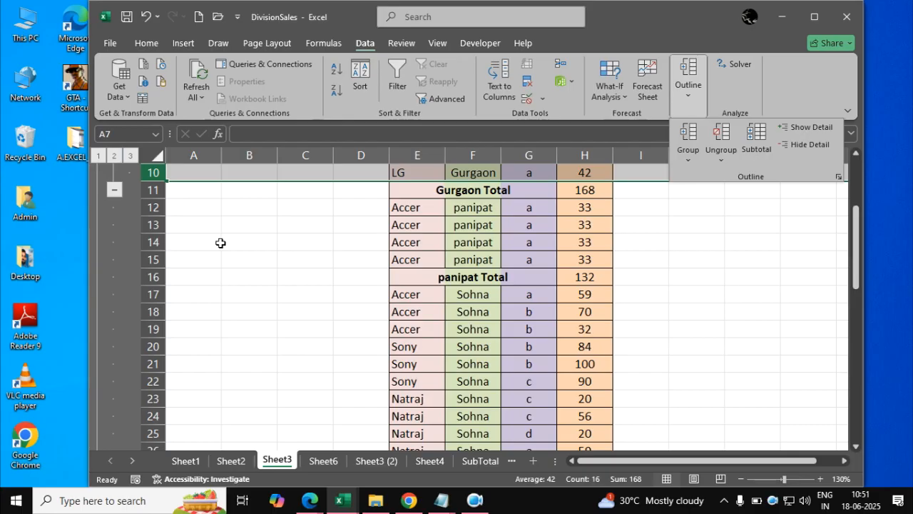
pyautogui.moveTo(152, 208); pyautogui.dragTo(152, 260)
pyautogui.click(684, 92)
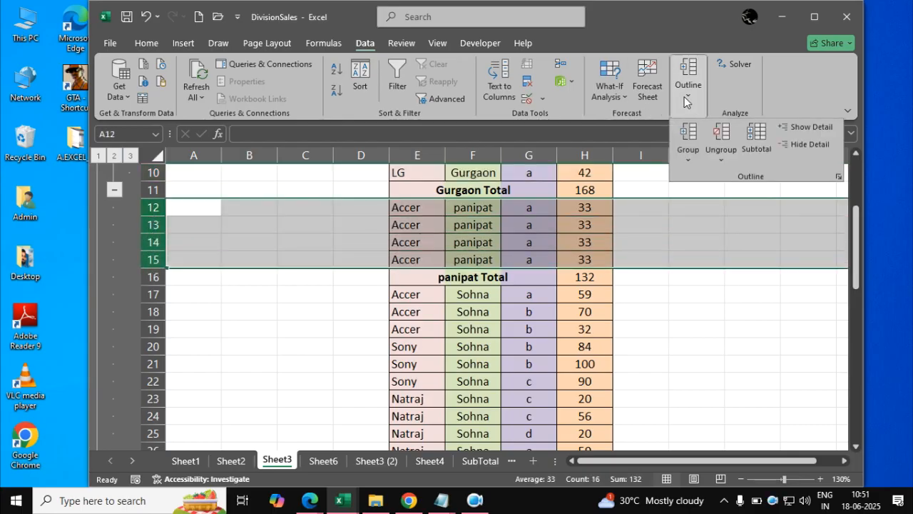
pyautogui.click(687, 135)
pyautogui.scroll(-1, 293, 299)
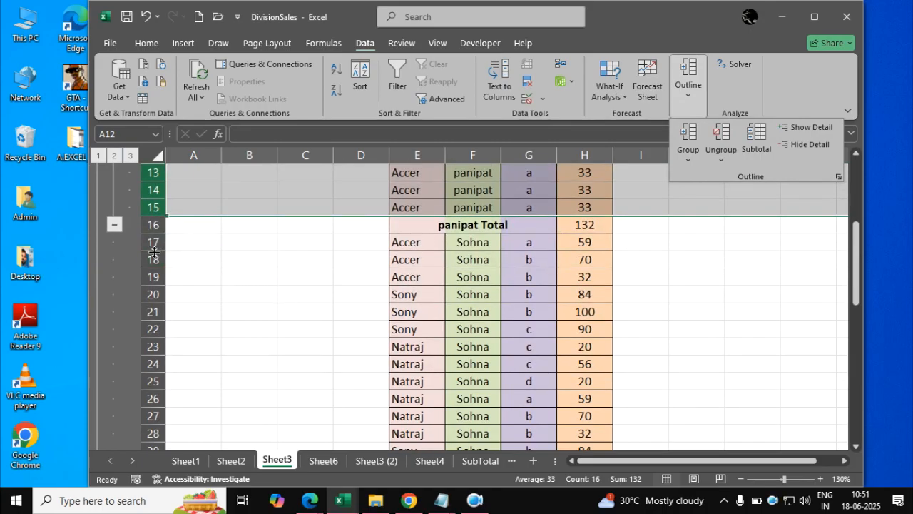
pyautogui.moveTo(152, 242); pyautogui.dragTo(157, 383)
pyautogui.click(677, 99)
pyautogui.click(687, 136)
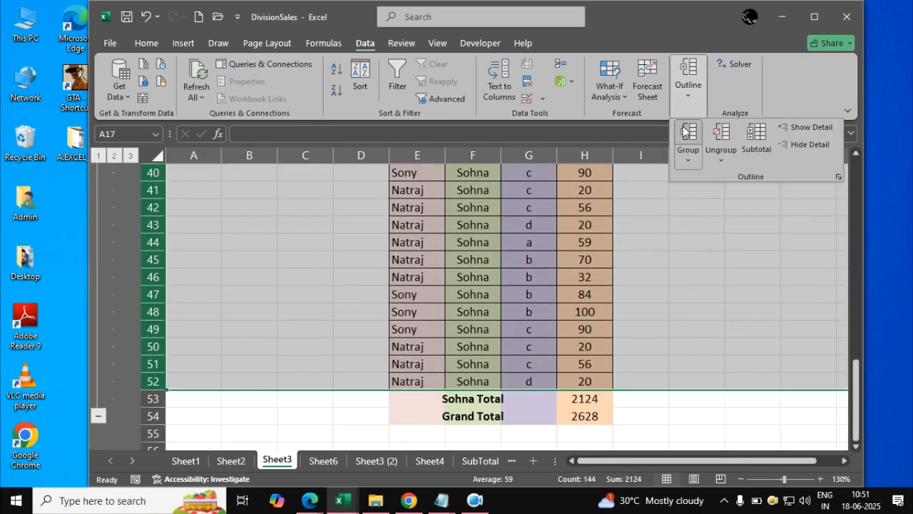
# Collapse the outline to level 2 so only the city totals and the grand total are shown.
pyautogui.scroll(-2, 710, 279)
pyautogui.scroll(3, 707, 279)
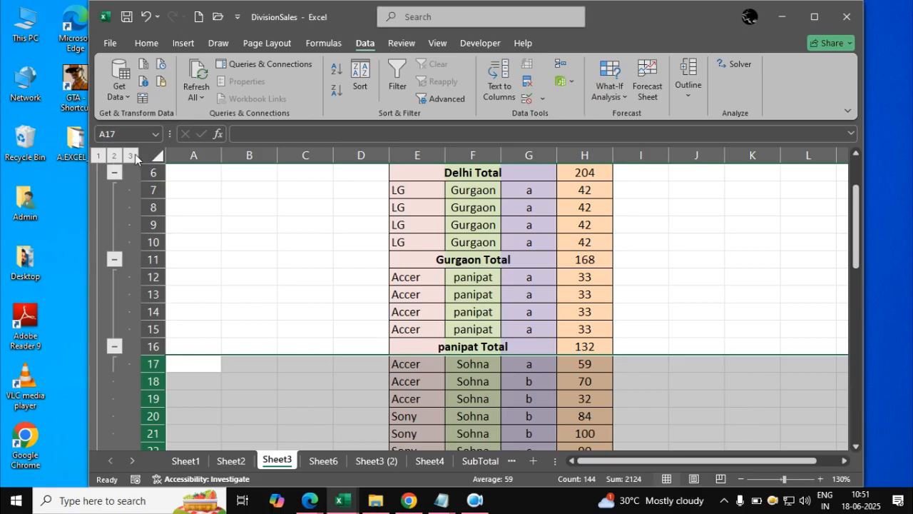
pyautogui.scroll(-11, 183, 187)
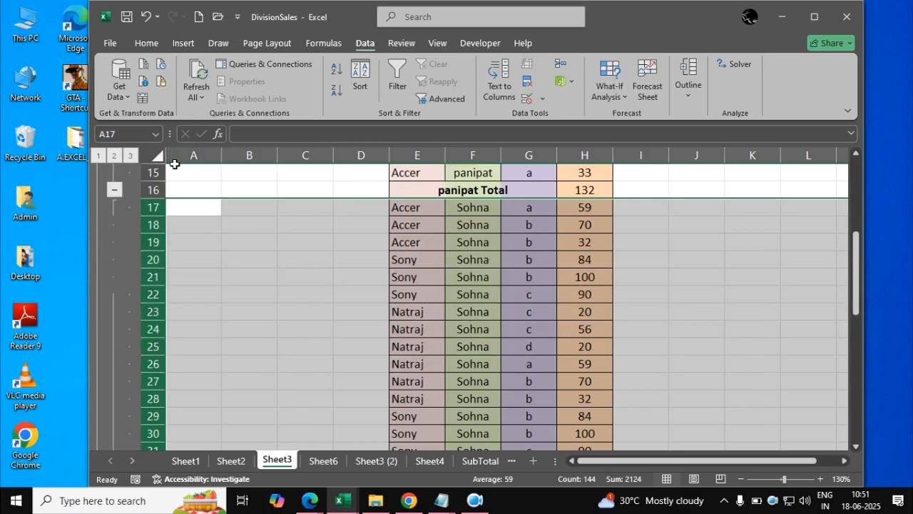
pyautogui.click(193, 221)
pyautogui.scroll(6, 314, 238)
pyautogui.scroll(7, 314, 238)
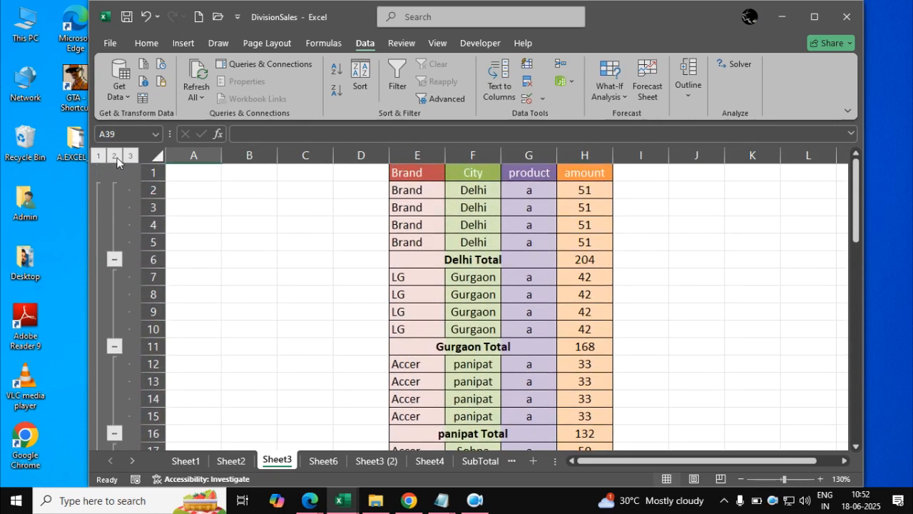
pyautogui.click(114, 156)
pyautogui.click(396, 382)
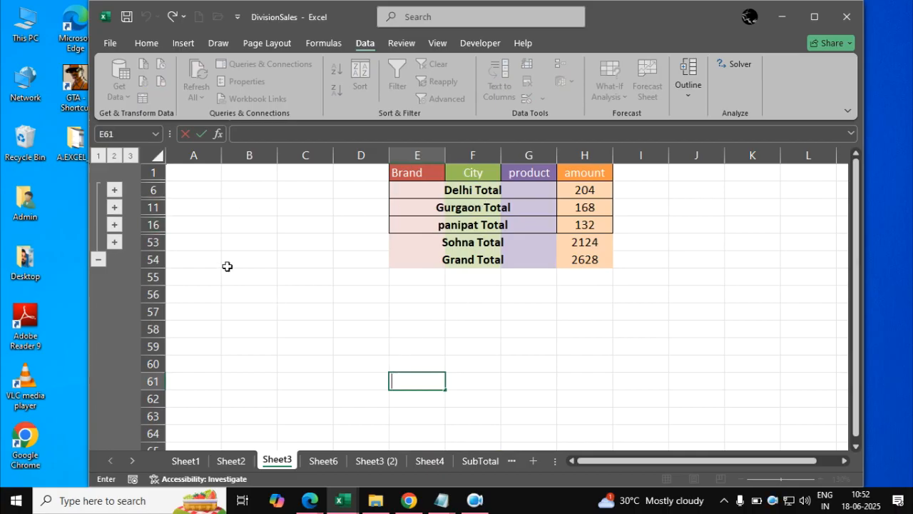
# Expand the Gurgaon group's detail rows and show every row at outline level 3.
pyautogui.moveTo(283, 226); pyautogui.dragTo(264, 226)
pyautogui.click(114, 206)
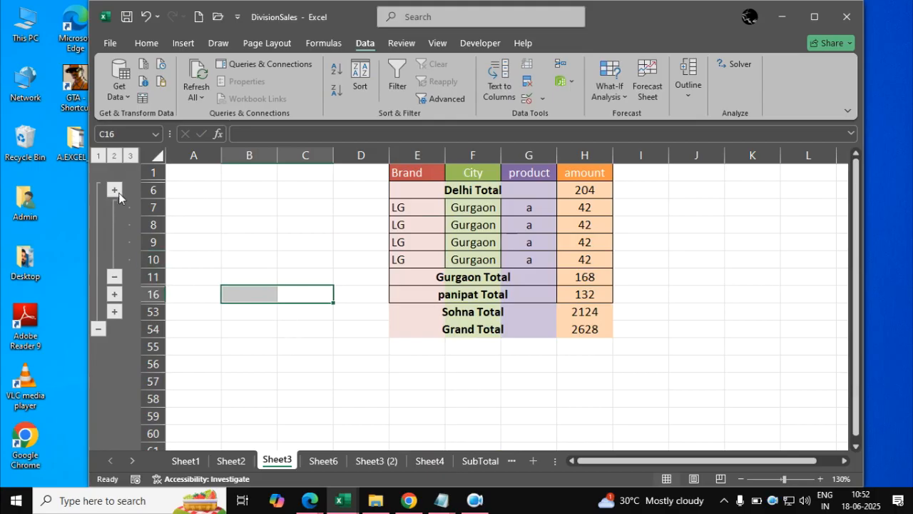
pyautogui.click(130, 156)
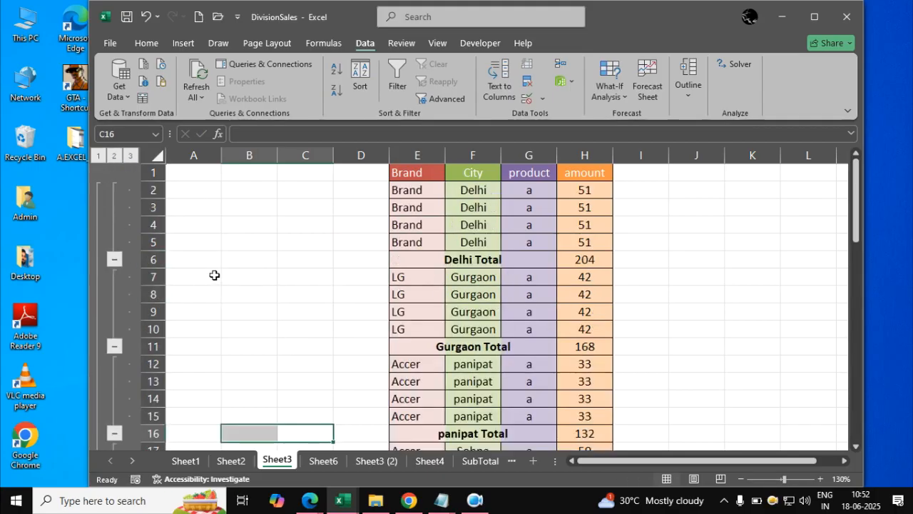
# Ungroup rows 2 to 54 repeatedly until both the inner city groups and the outer group are removed.
pyautogui.moveTo(153, 190); pyautogui.dragTo(140, 413)
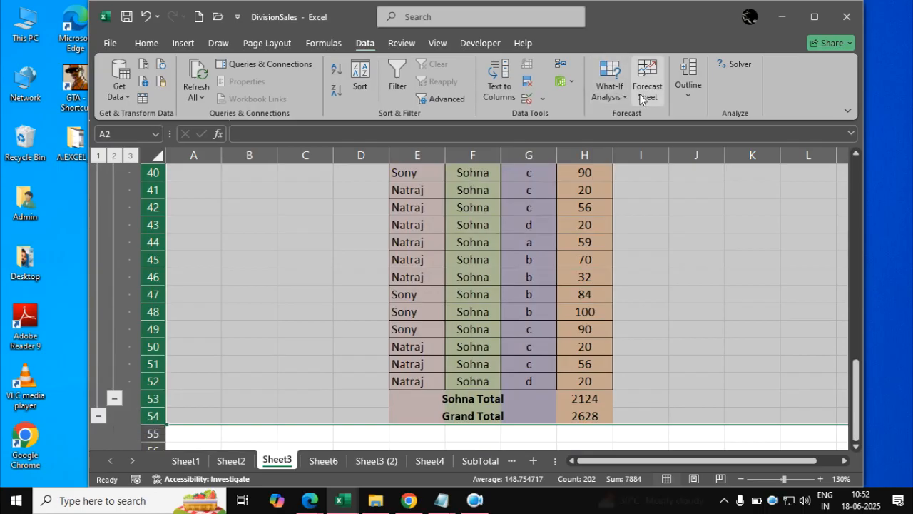
pyautogui.click(688, 89)
pyautogui.click(723, 136)
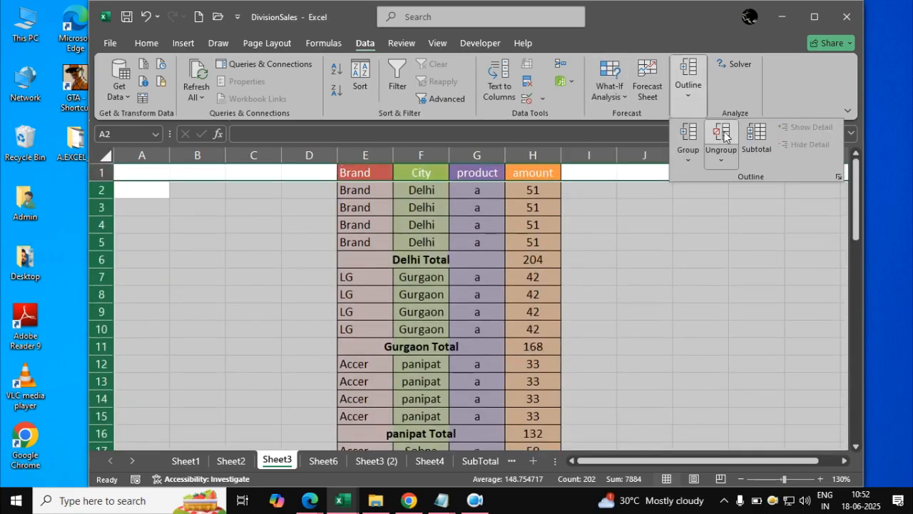
pyautogui.click(702, 102)
pyautogui.click(721, 136)
pyautogui.click(466, 289)
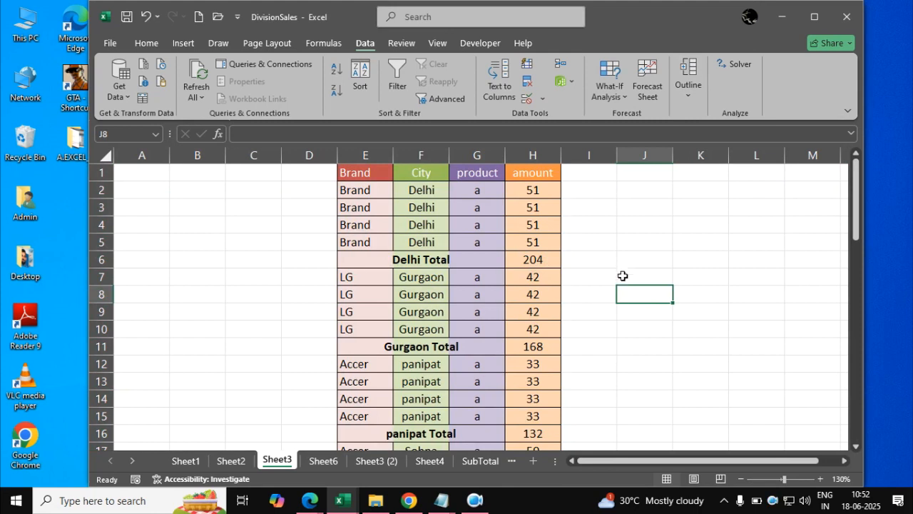
pyautogui.click(482, 243)
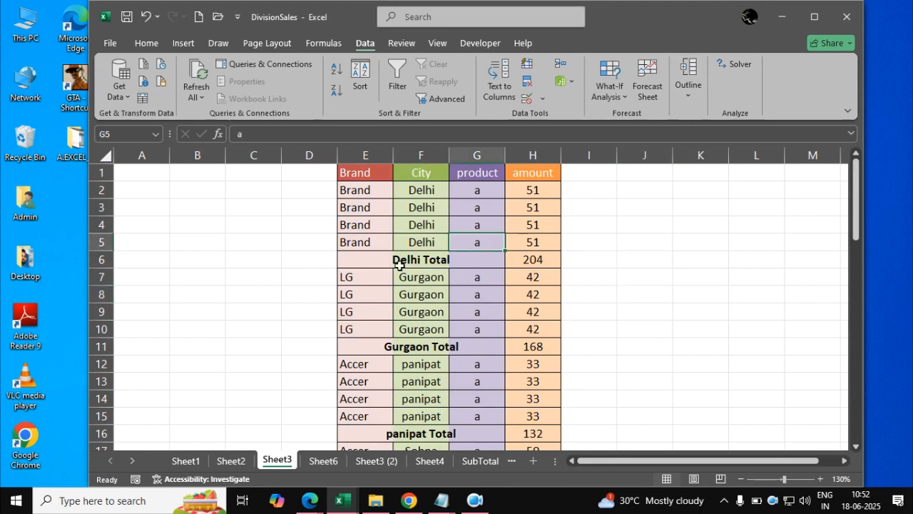
# Delete the Delhi Total, Gurgaon Total and panipat Total rows from the sales table.
pyautogui.click(97, 259)
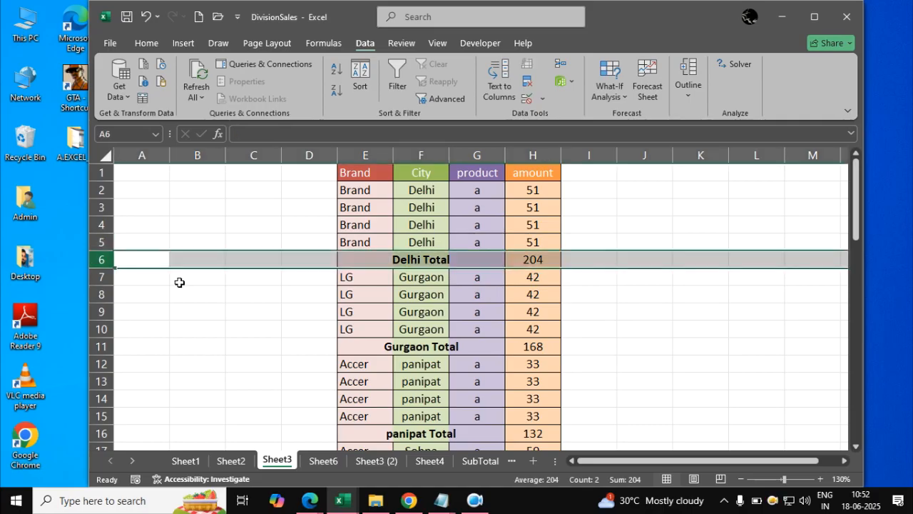
pyautogui.hotkey('ctrl', '-')
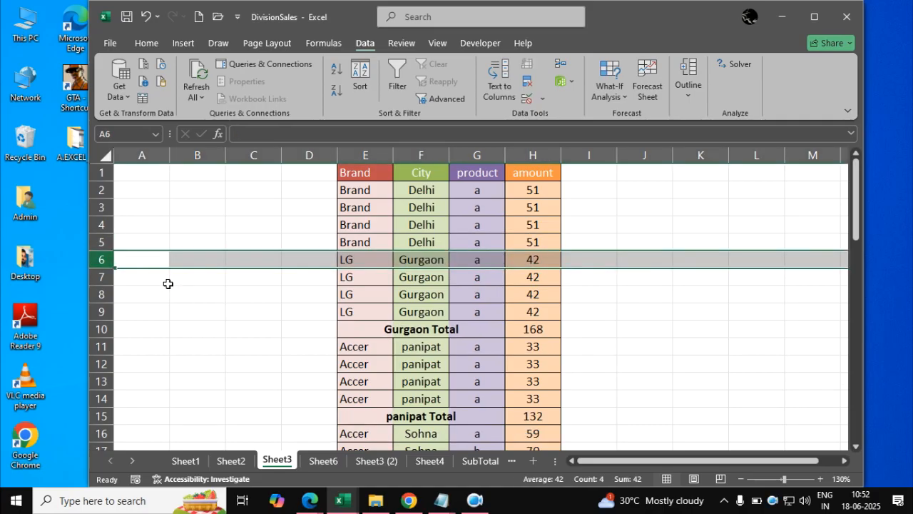
pyautogui.click(94, 329)
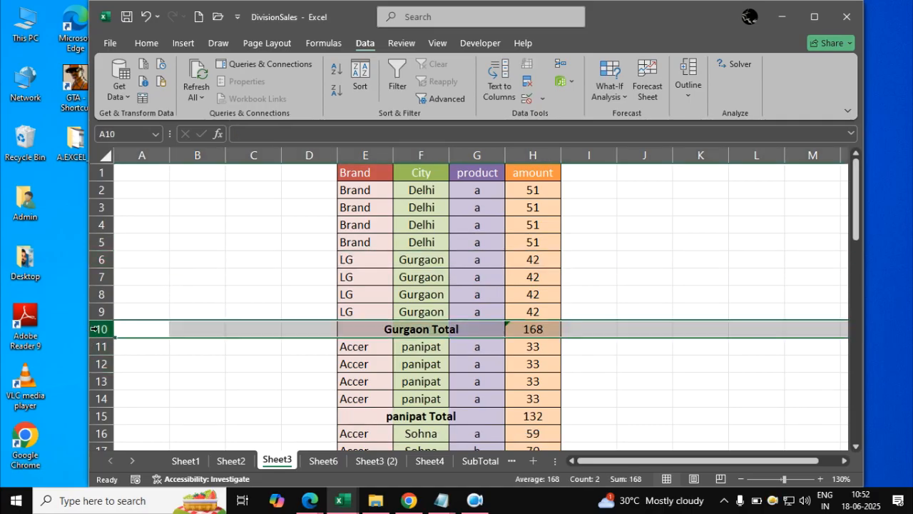
pyautogui.hotkey('ctrl', '-')
pyautogui.scroll(-2, 154, 337)
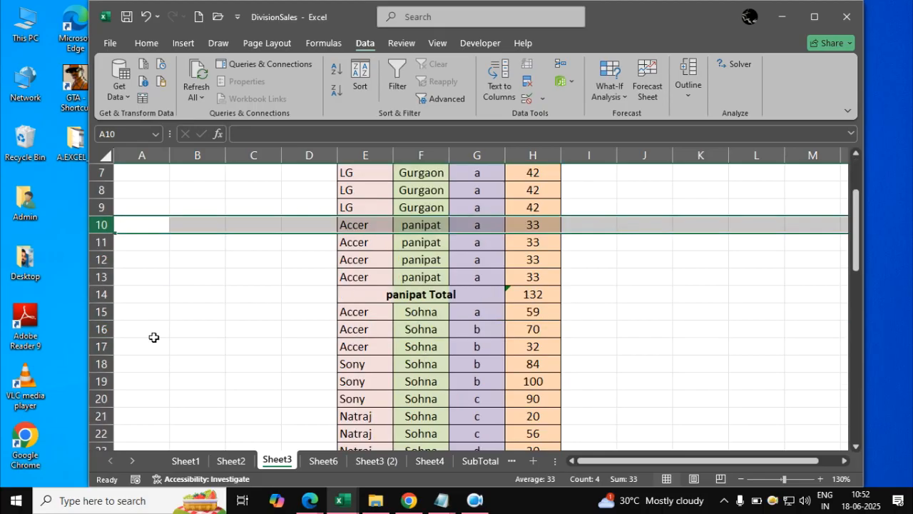
pyautogui.click(100, 293)
pyautogui.hotkey('ctrl', '-')
# Delete the Sohna Total and Grand Total rows at the end of the table.
pyautogui.scroll(-14, 214, 296)
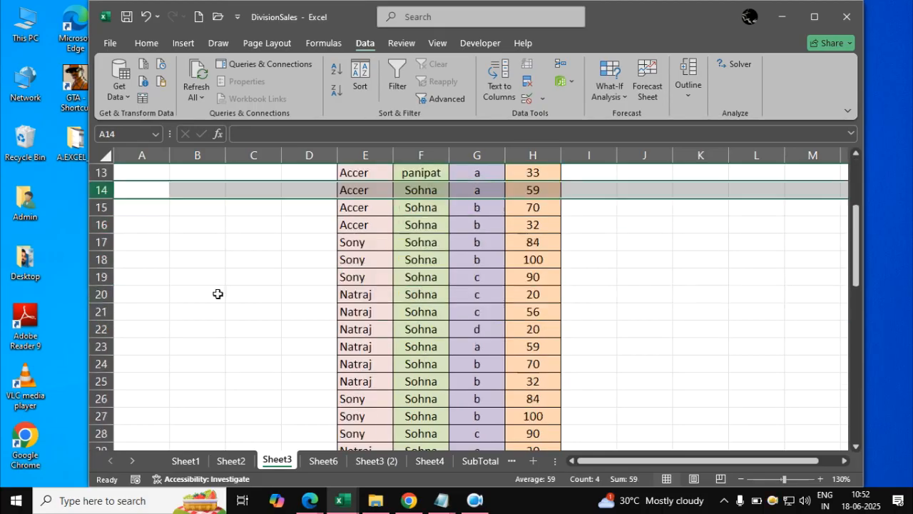
pyautogui.scroll(1, 213, 302)
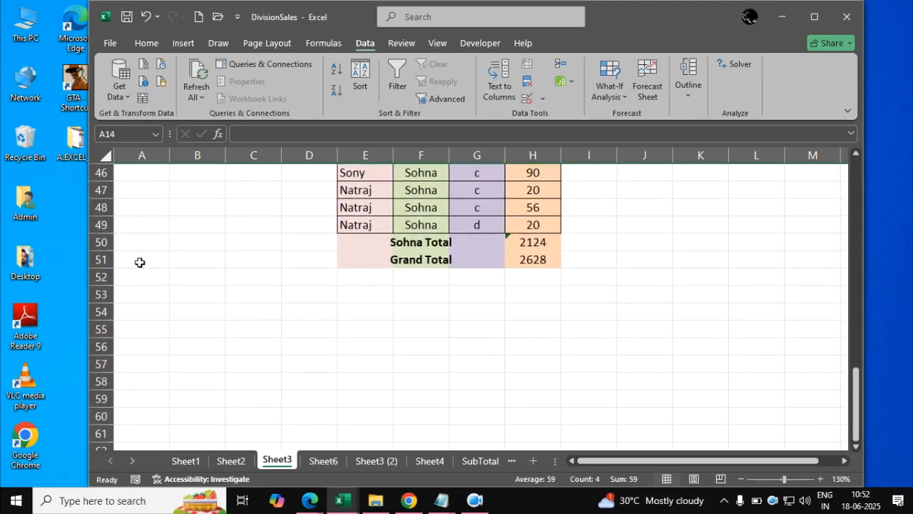
pyautogui.moveTo(102, 241); pyautogui.dragTo(104, 256)
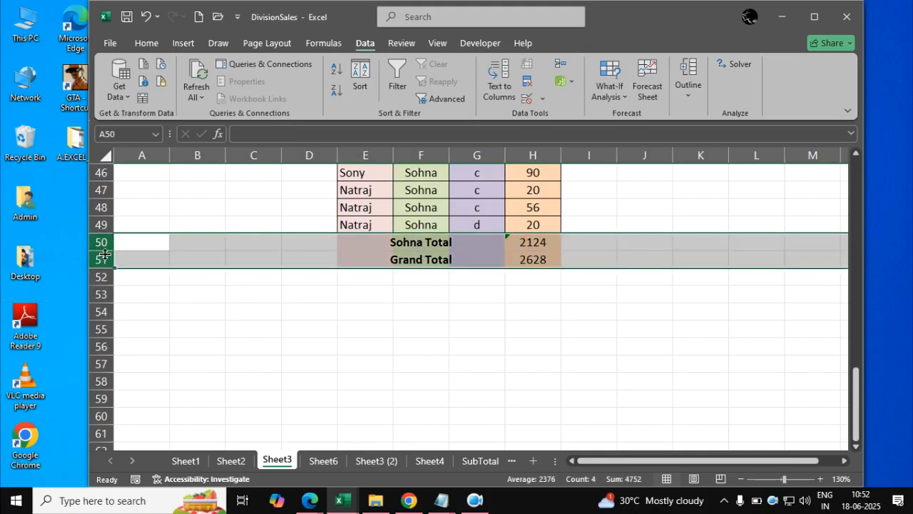
pyautogui.hotkey('ctrl', '-')
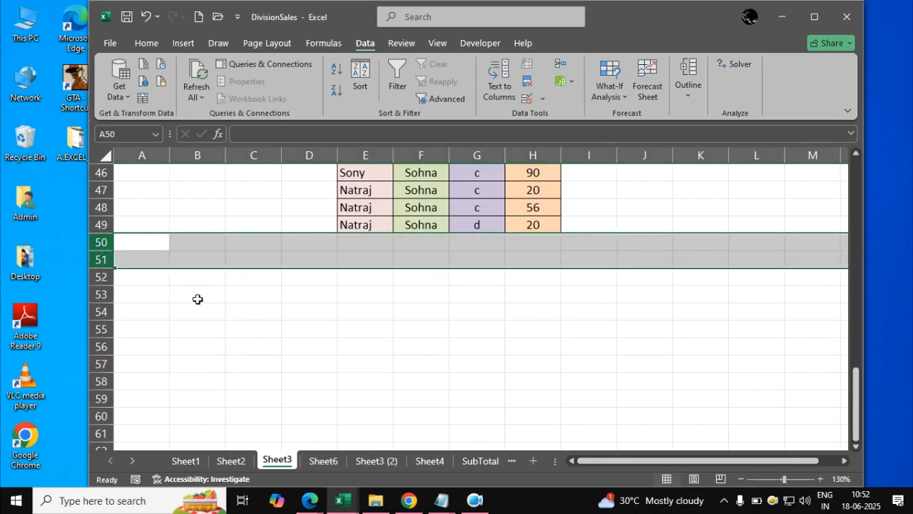
pyautogui.click(196, 300)
pyautogui.scroll(11, 256, 306)
pyautogui.scroll(4, 264, 306)
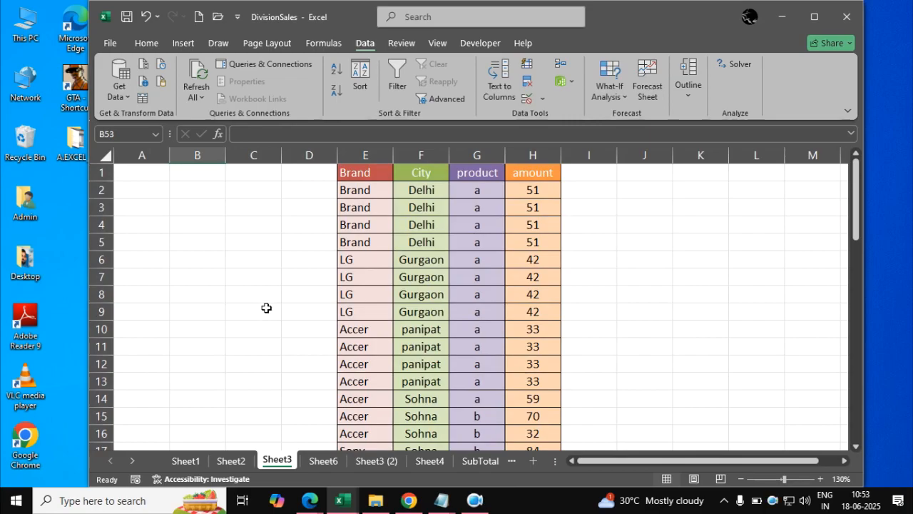
pyautogui.scroll(-6, 295, 305)
pyautogui.scroll(-2, 332, 328)
pyautogui.scroll(8, 341, 341)
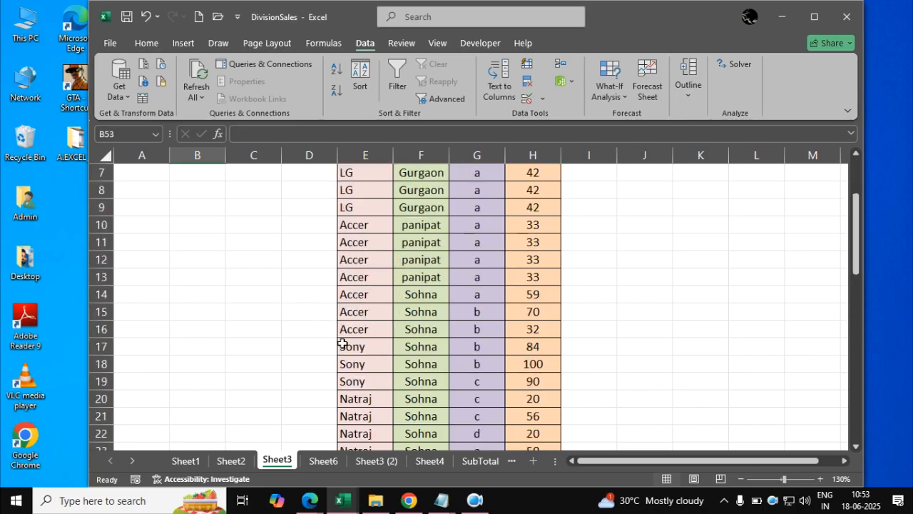
pyautogui.click(344, 178)
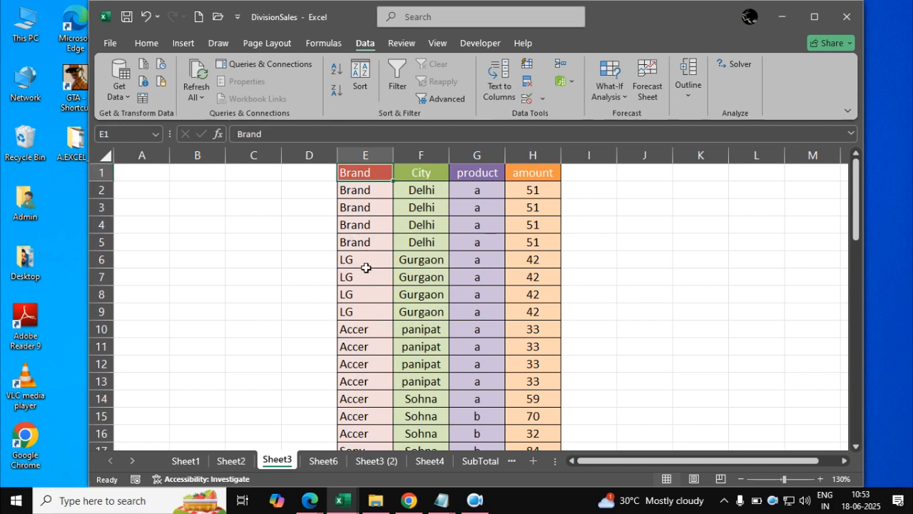
pyautogui.scroll(-2, 365, 270)
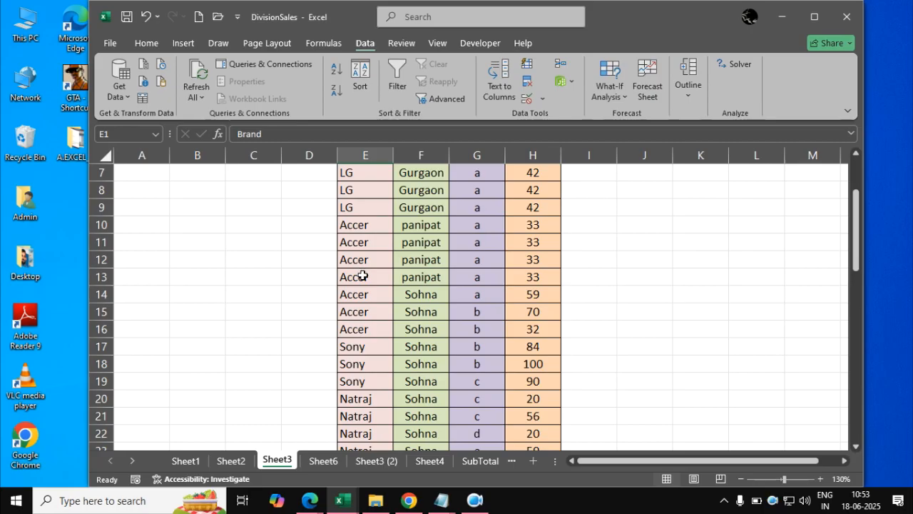
pyautogui.scroll(2, 362, 275)
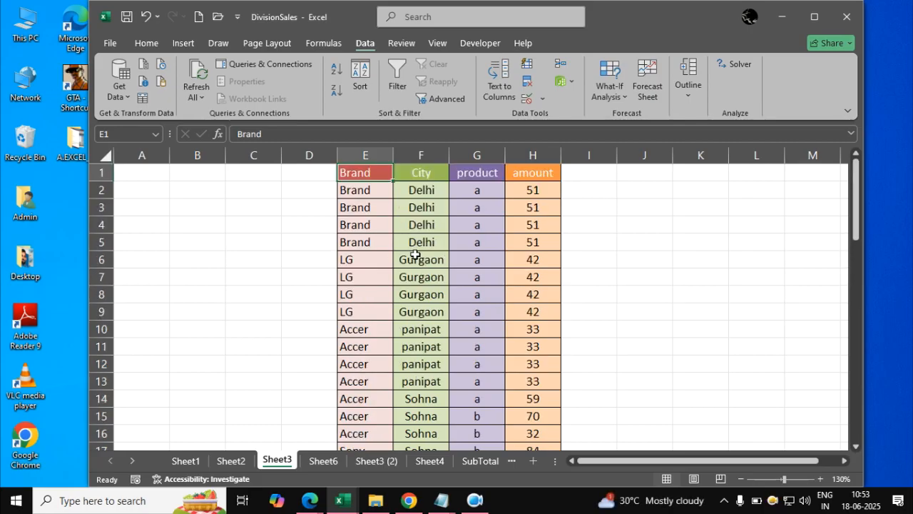
# Replace the brand in cells E2 and E3 of the Delhi rows with Accer.
pyautogui.click(362, 191)
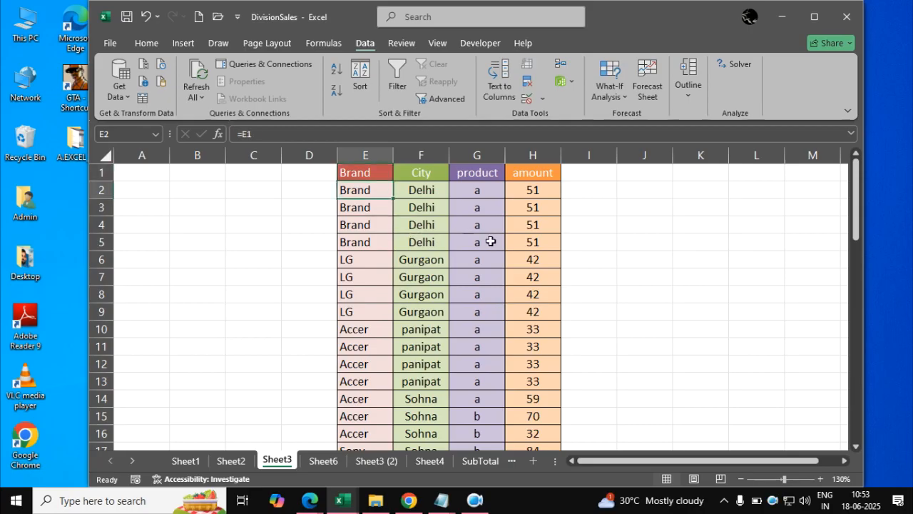
pyautogui.write('Accer')
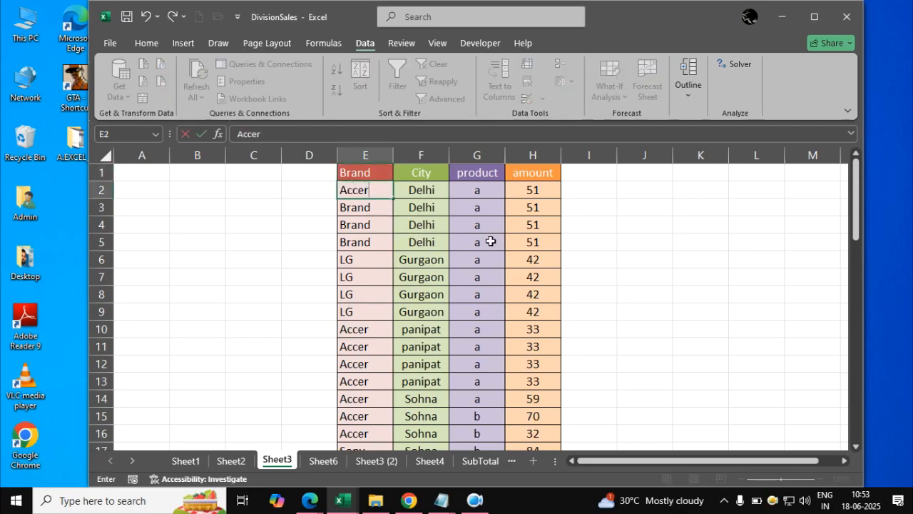
pyautogui.press('Return')
pyautogui.write('A')
pyautogui.press('Return')
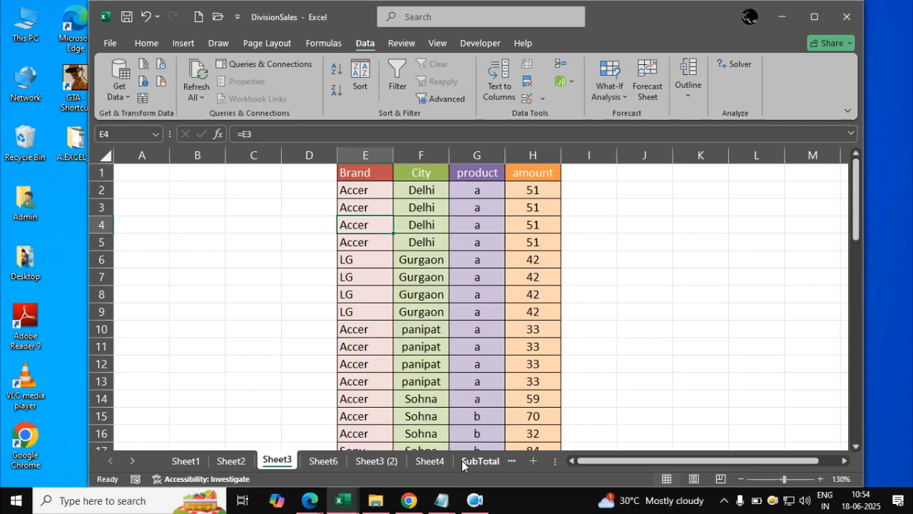
# Sort the whole table by Brand on cell values from A to Z, keeping the header row.
pyautogui.click(455, 333)
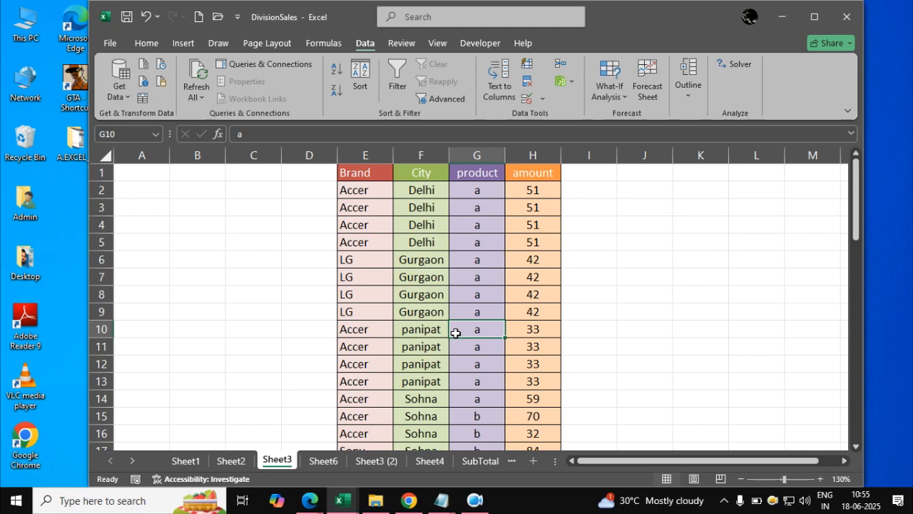
pyautogui.hotkey('ctrl', 'a')
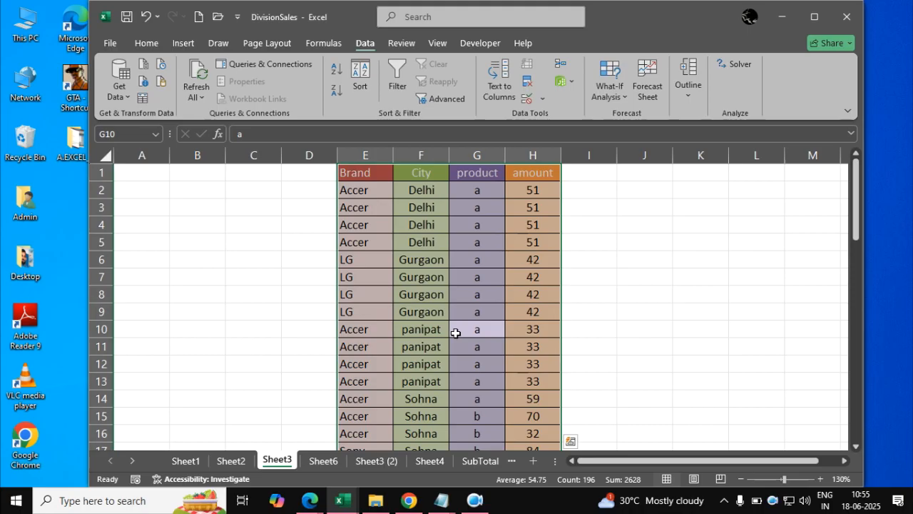
pyautogui.hotkey('alt', 'a')
pyautogui.press('s')
pyautogui.press('s')
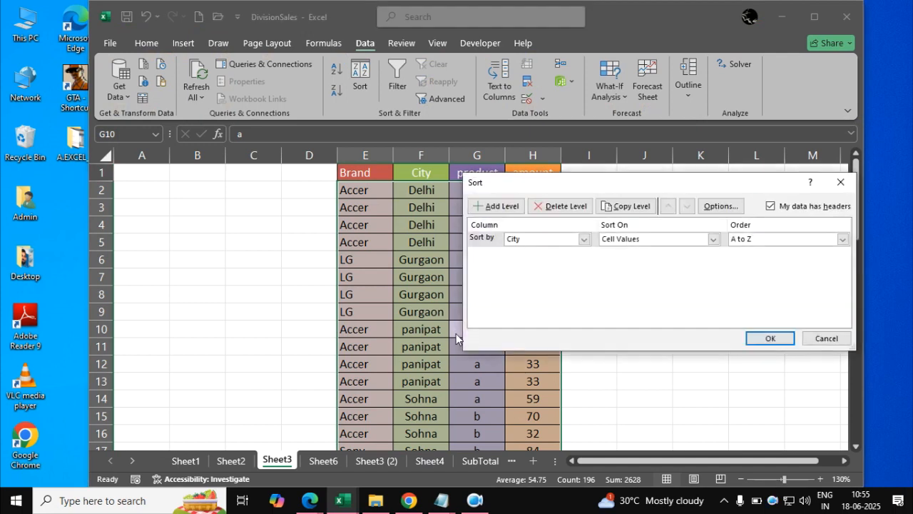
pyautogui.click(545, 240)
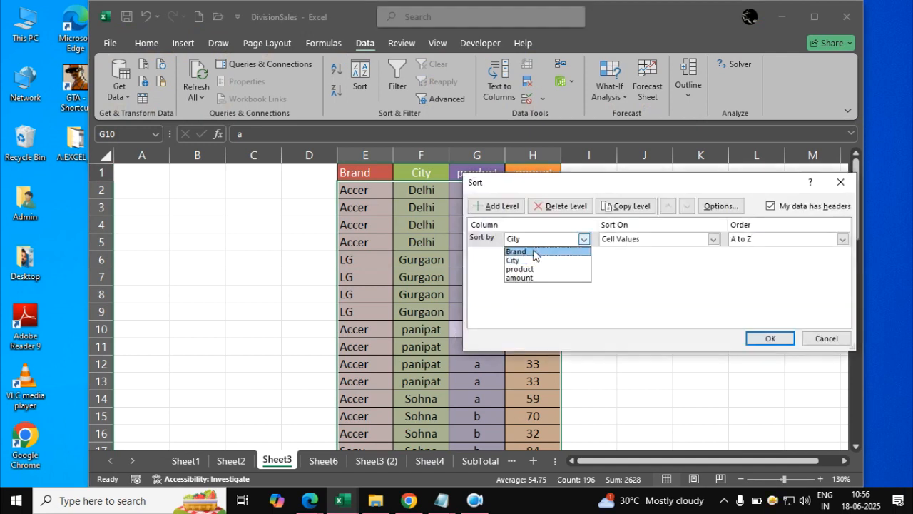
pyautogui.click(536, 254)
pyautogui.click(769, 338)
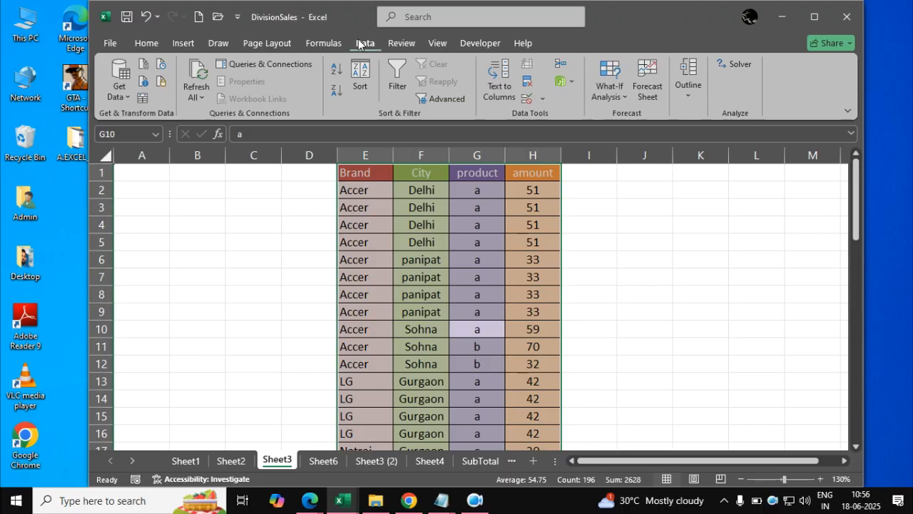
# Add subtotals at each change in Brand, using Sum on the amount column with the summary below the data.
pyautogui.click(683, 95)
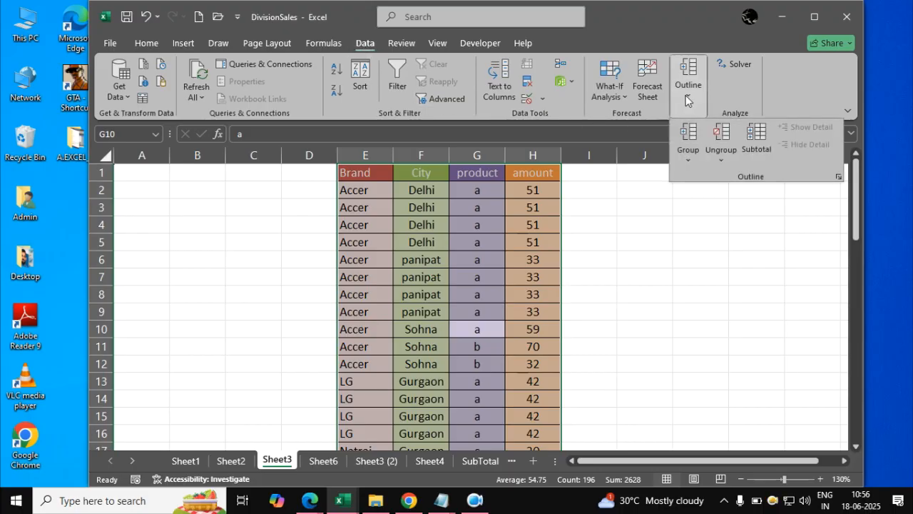
pyautogui.click(759, 140)
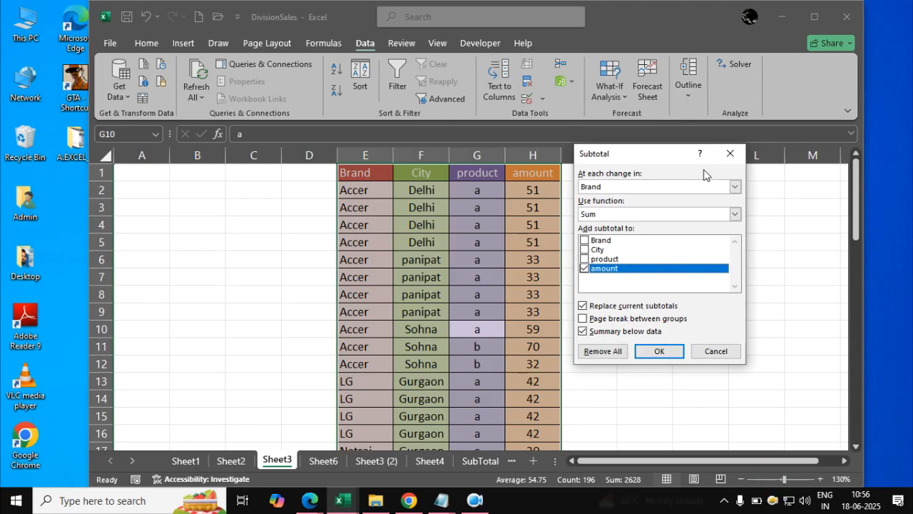
pyautogui.moveTo(634, 152); pyautogui.dragTo(650, 154)
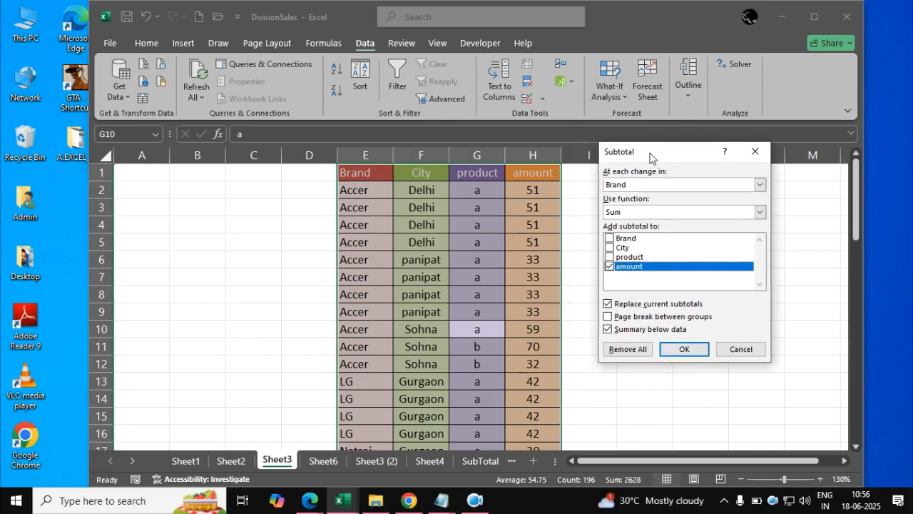
pyautogui.click(616, 186)
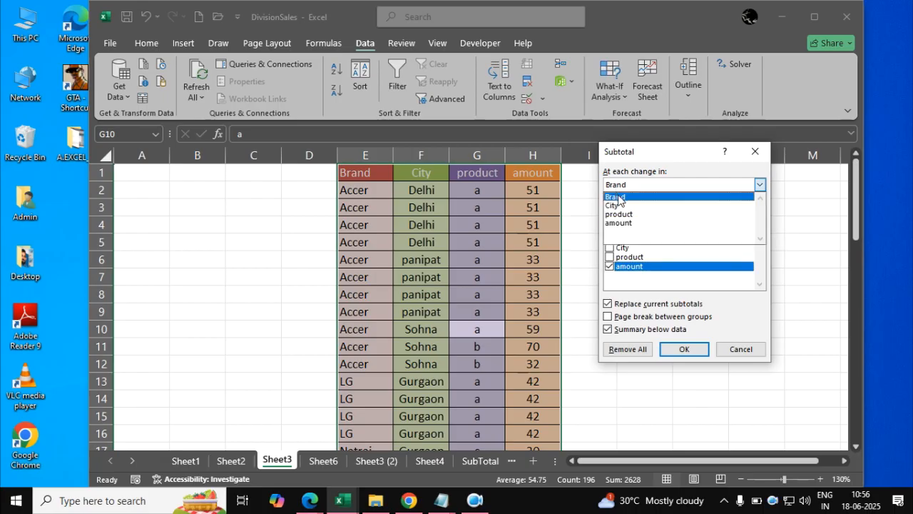
pyautogui.click(617, 196)
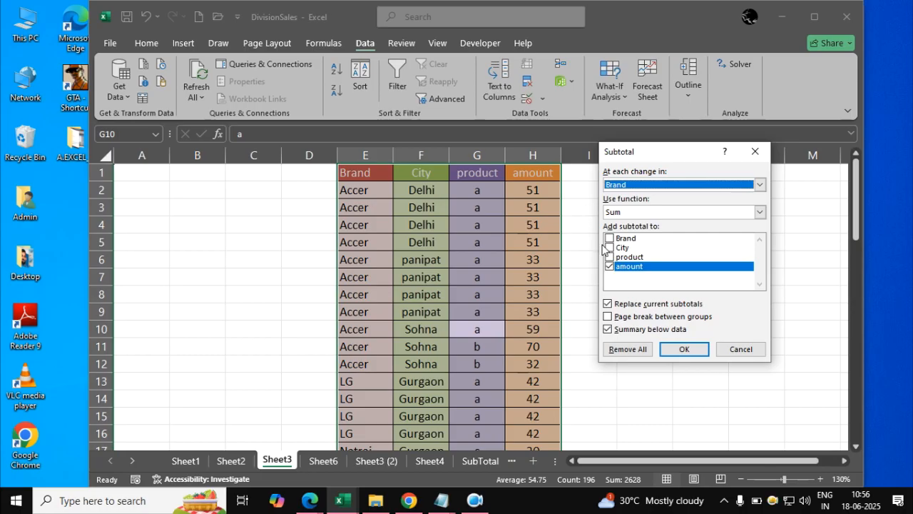
pyautogui.click(680, 355)
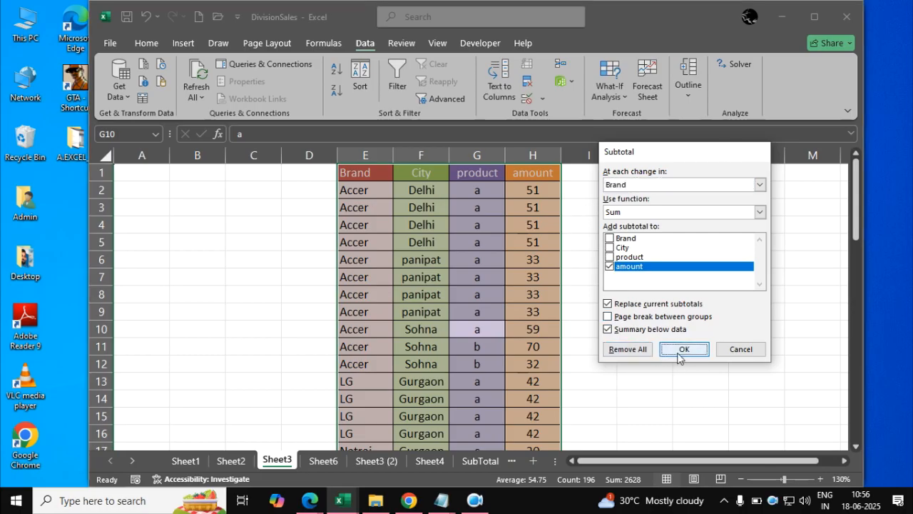
pyautogui.click(731, 344)
# Review the brand subtotals, display outline levels 1, 2 and 3 in turn, and collapse the sheet back to level 2.
pyautogui.scroll(-2, 732, 337)
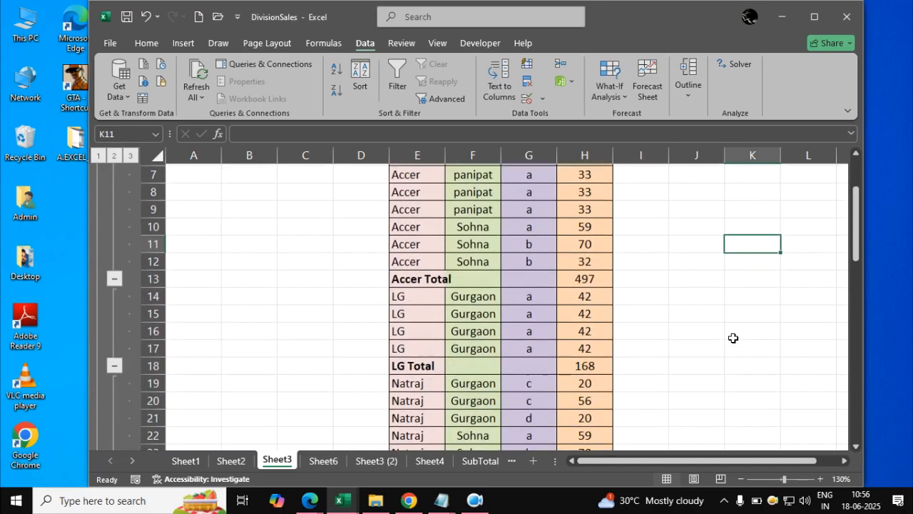
pyautogui.scroll(-9, 733, 337)
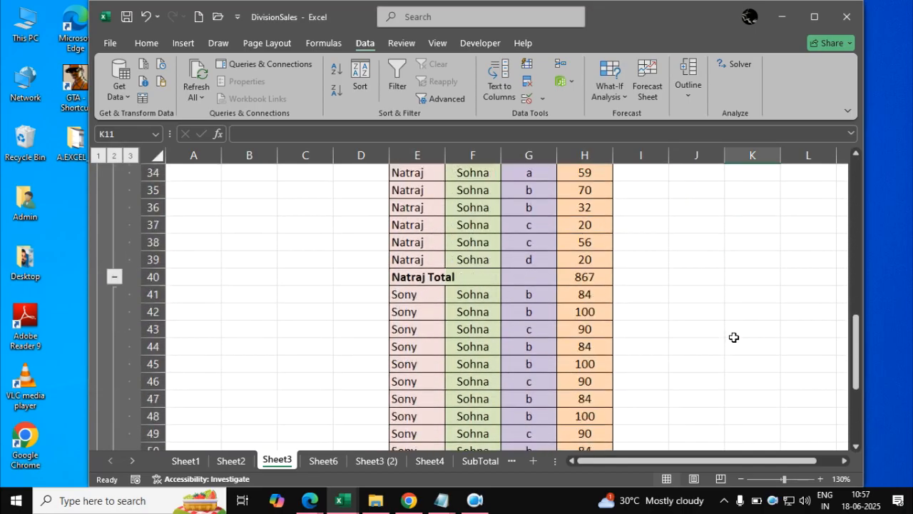
pyautogui.scroll(11, 734, 337)
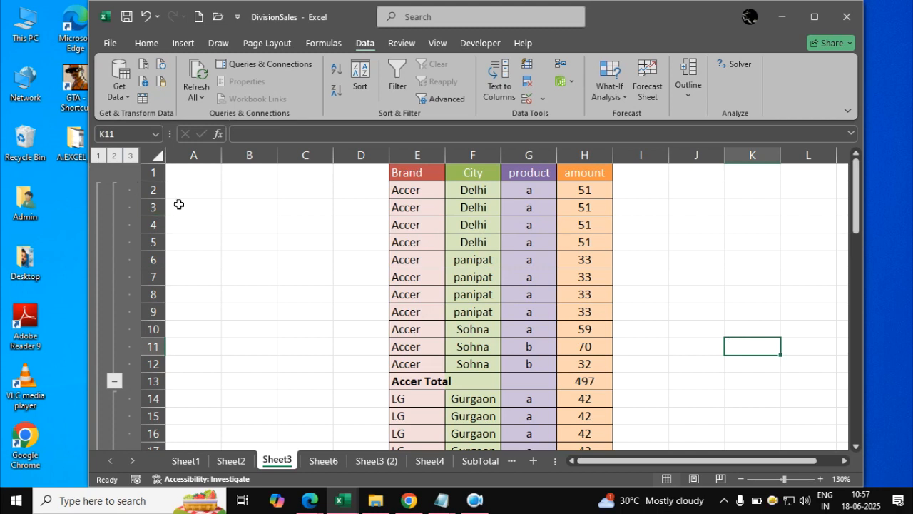
pyautogui.click(99, 155)
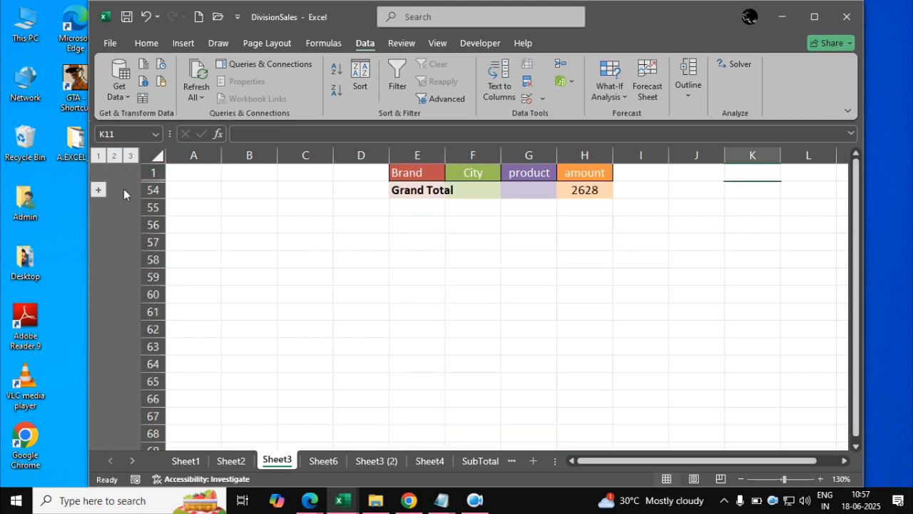
pyautogui.click(113, 156)
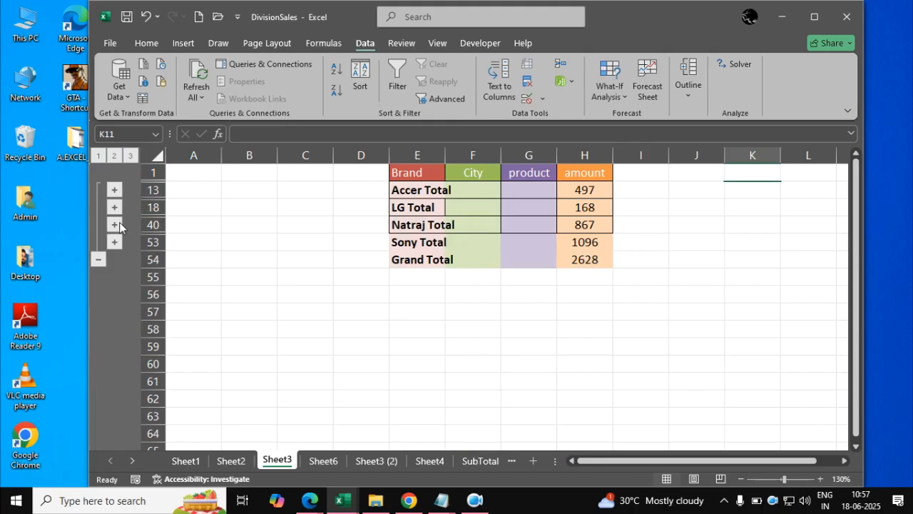
pyautogui.click(130, 156)
pyautogui.click(114, 155)
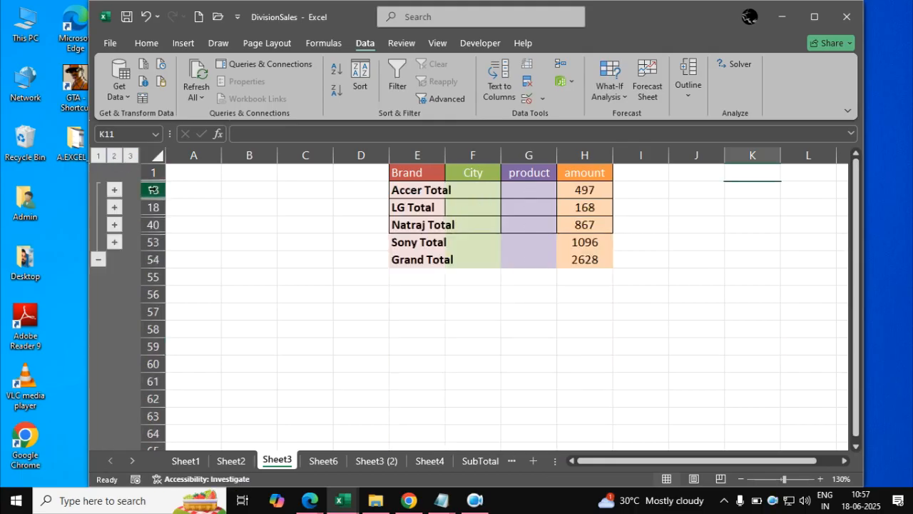
pyautogui.click(394, 366)
pyautogui.click(581, 364)
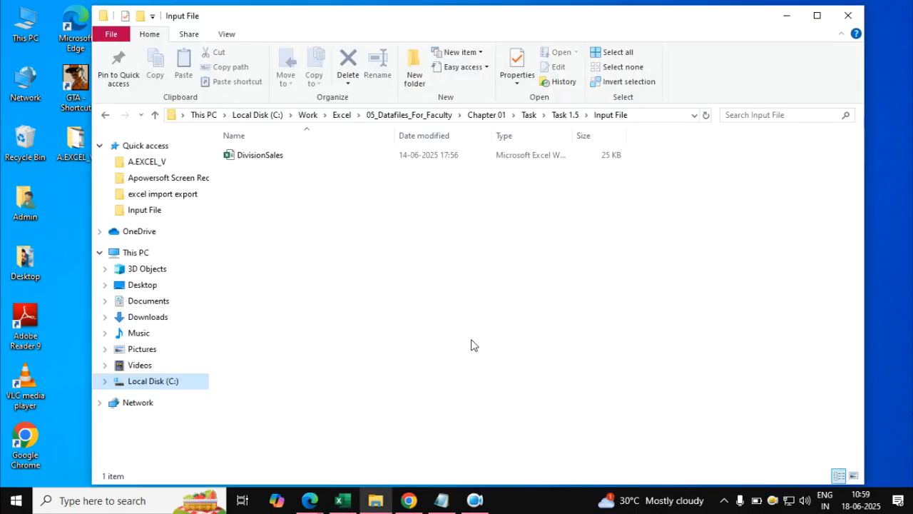
# Switch to File Explorer and open the BookSales workbook from the Task 1.6 folder of Chapter 01.
pyautogui.click(155, 115)
pyautogui.click(154, 116)
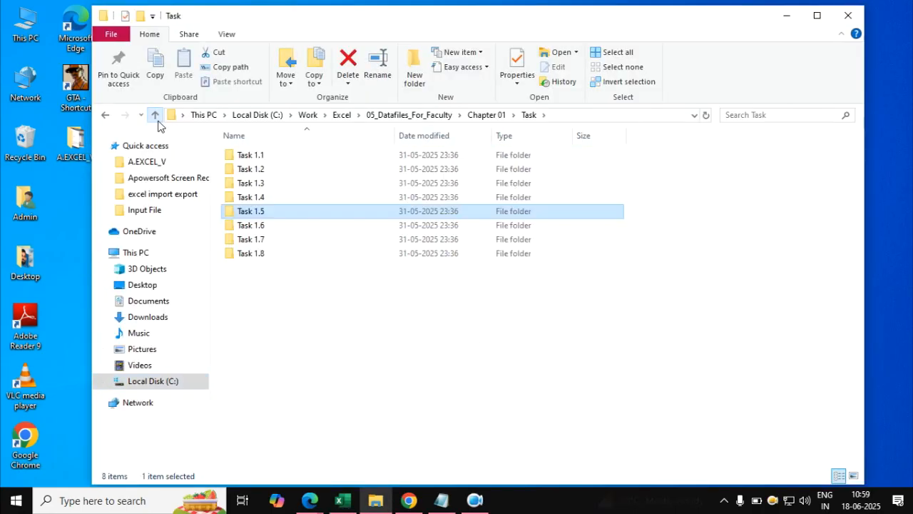
pyautogui.doubleClick(243, 225)
pyautogui.doubleClick(241, 164)
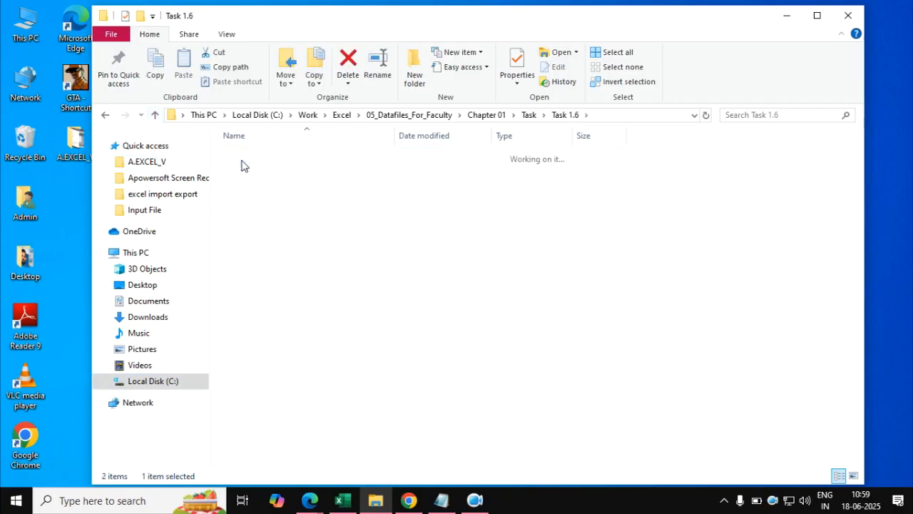
pyautogui.doubleClick(240, 155)
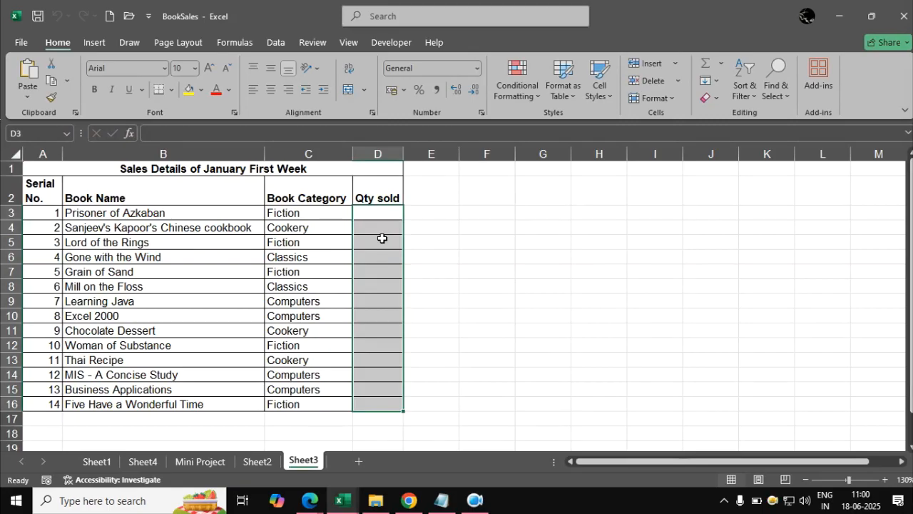
# Reset the data validation of the Qty sold cells D3:D16 so that they allow Any value.
pyautogui.click(488, 297)
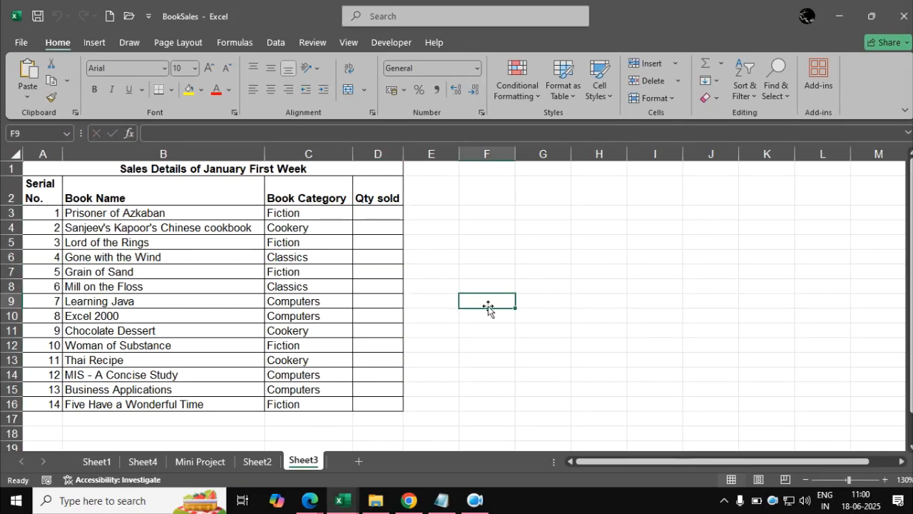
pyautogui.moveTo(393, 401); pyautogui.dragTo(385, 214)
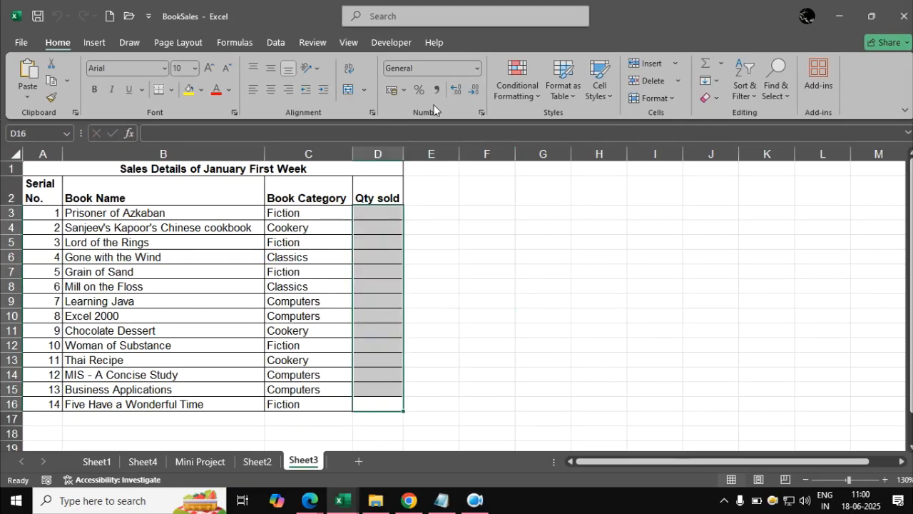
pyautogui.click(277, 43)
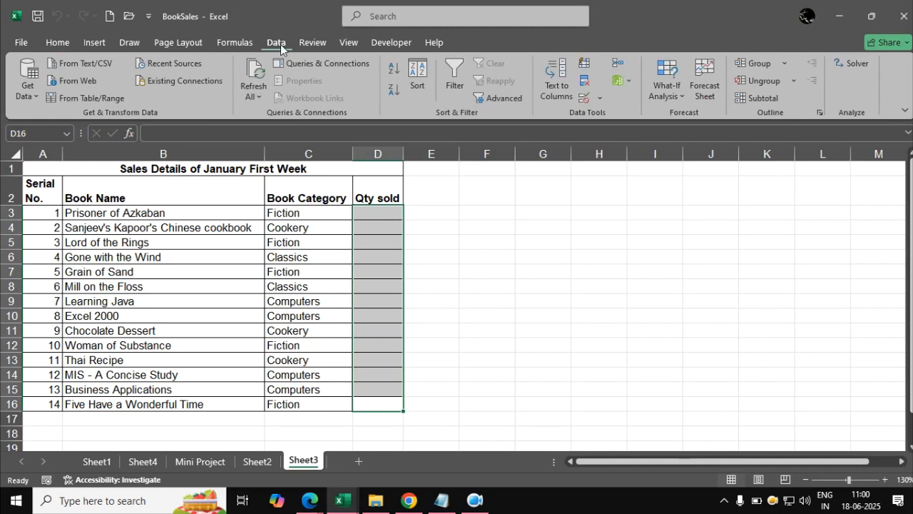
pyautogui.click(584, 97)
pyautogui.click(578, 222)
pyautogui.click(515, 232)
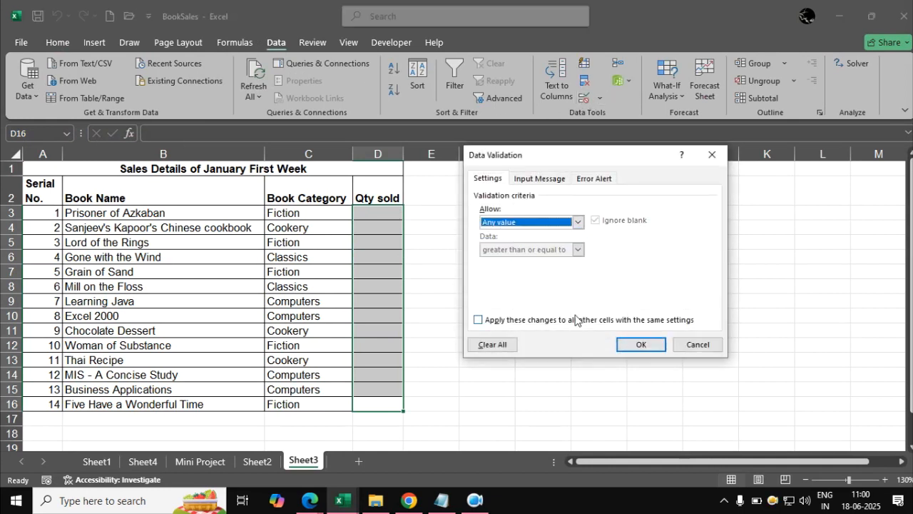
pyautogui.click(637, 344)
pyautogui.click(549, 284)
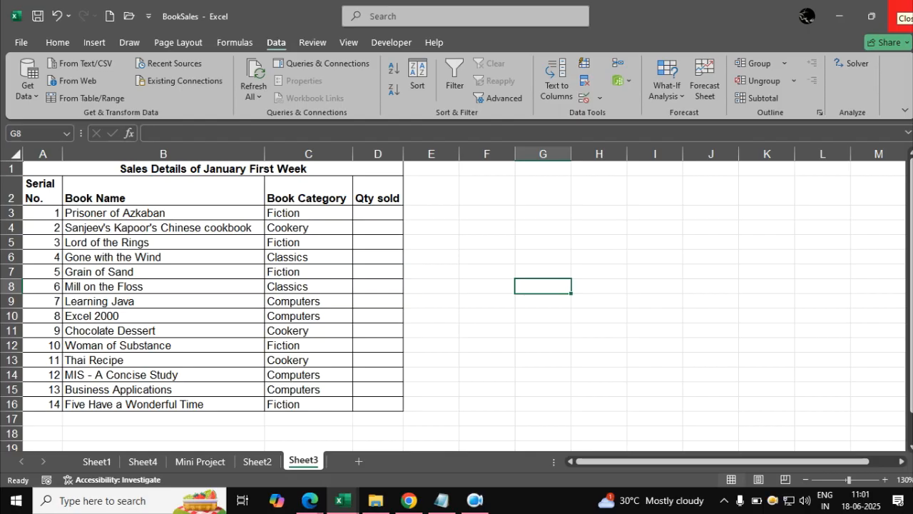
# Restore the BookSales window to a smaller, enlarged-to-fit size over the desktop, minimizing the File Explorer window behind it.
pyautogui.click(692, 303)
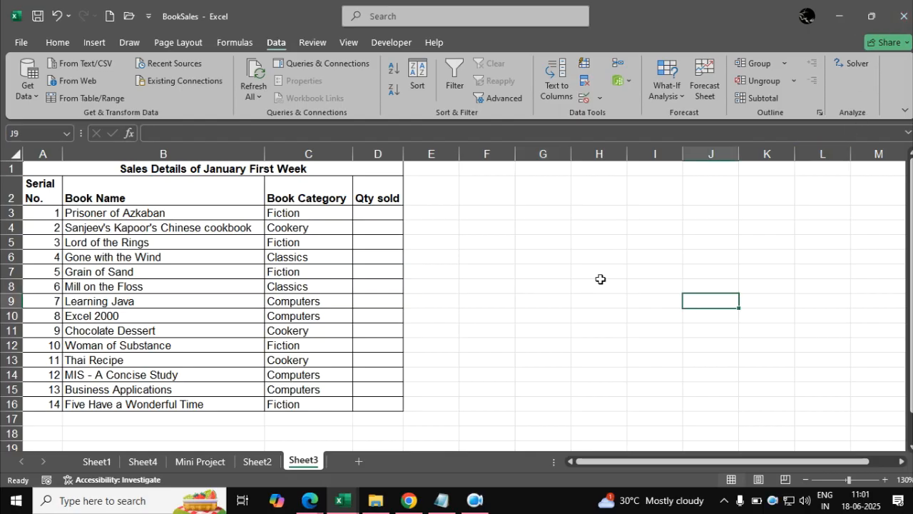
pyautogui.moveTo(675, 15); pyautogui.dragTo(472, 23)
pyautogui.click(837, 17)
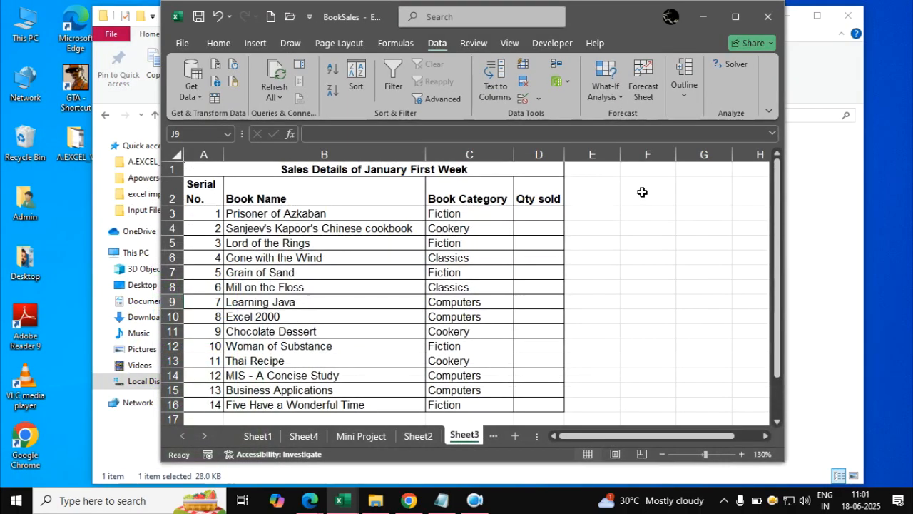
pyautogui.click(793, 15)
pyautogui.moveTo(629, 22); pyautogui.dragTo(550, 16)
pyautogui.moveTo(713, 460); pyautogui.dragTo(815, 488)
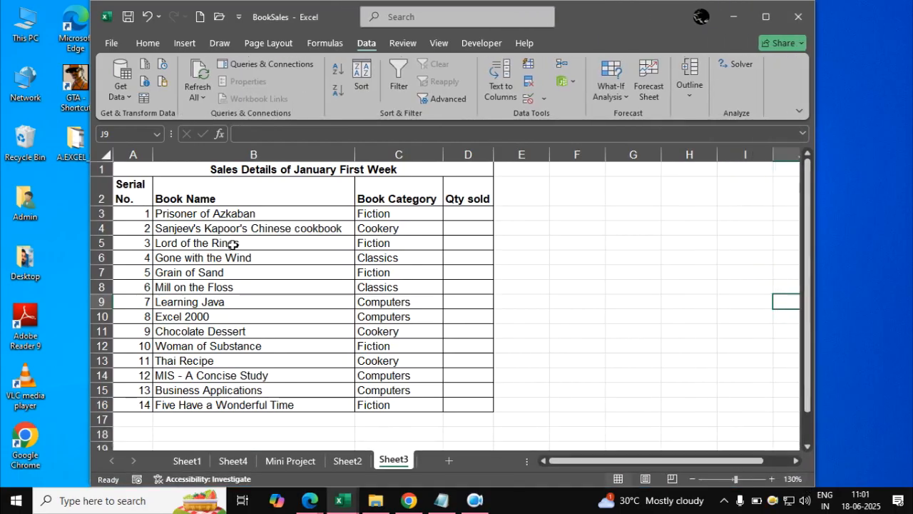
# Examine the Book Name, Book Category and empty Qty sold columns of the January first week sales table.
pyautogui.moveTo(197, 213); pyautogui.dragTo(244, 399)
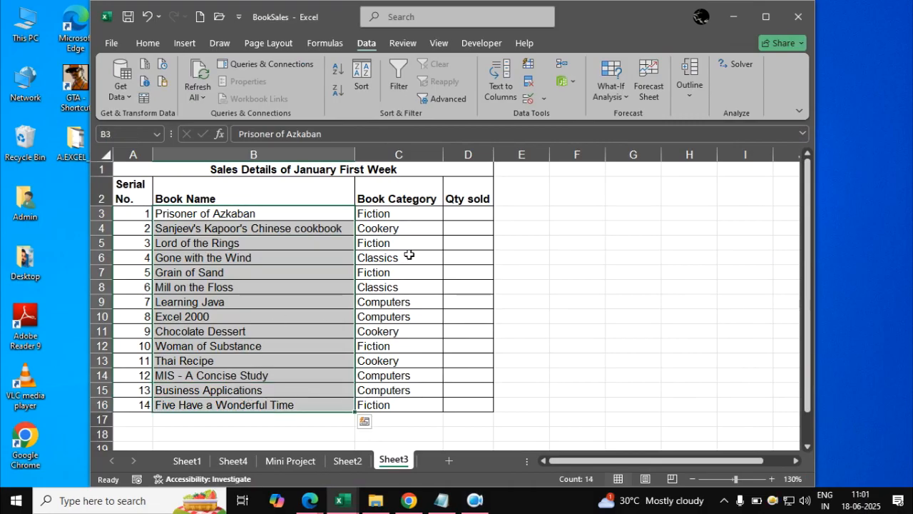
pyautogui.moveTo(390, 216); pyautogui.dragTo(411, 401)
pyautogui.click(668, 294)
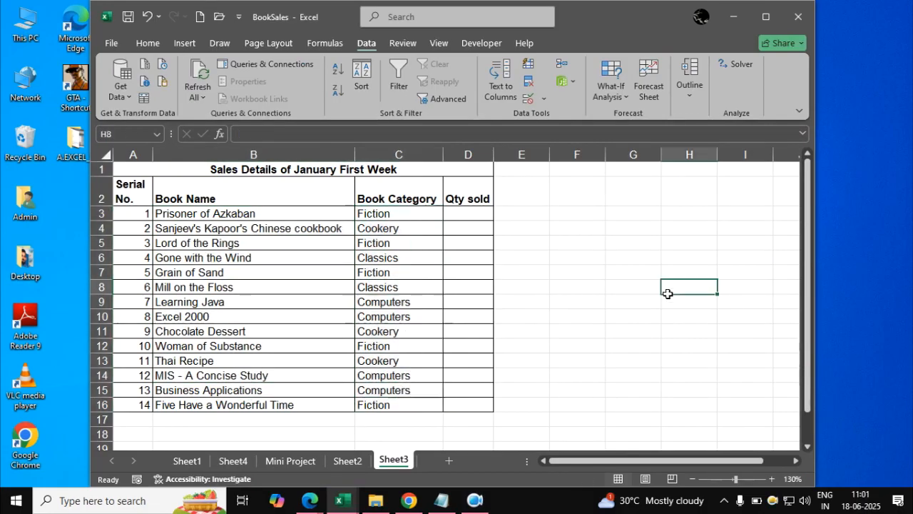
pyautogui.moveTo(471, 214); pyautogui.dragTo(473, 408)
pyautogui.click(474, 279)
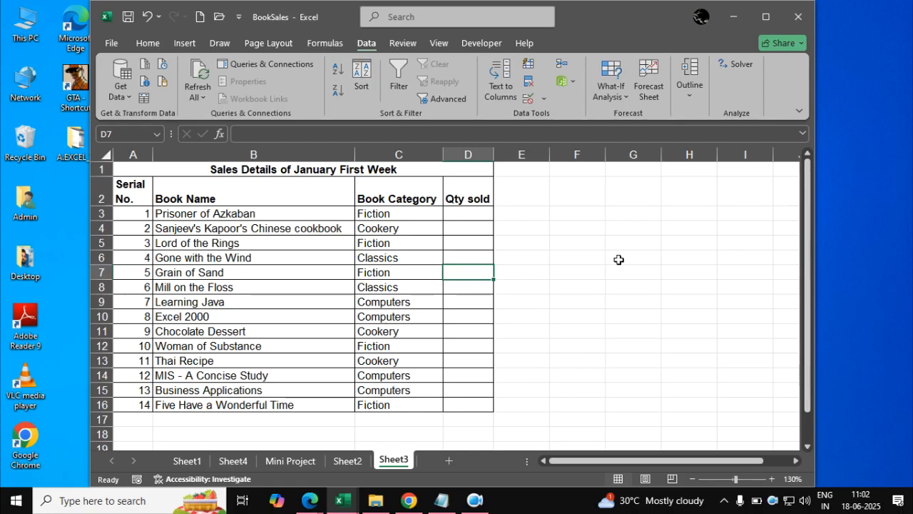
# Enter the label Gender in cell F3 beside the sales table.
pyautogui.click(556, 209)
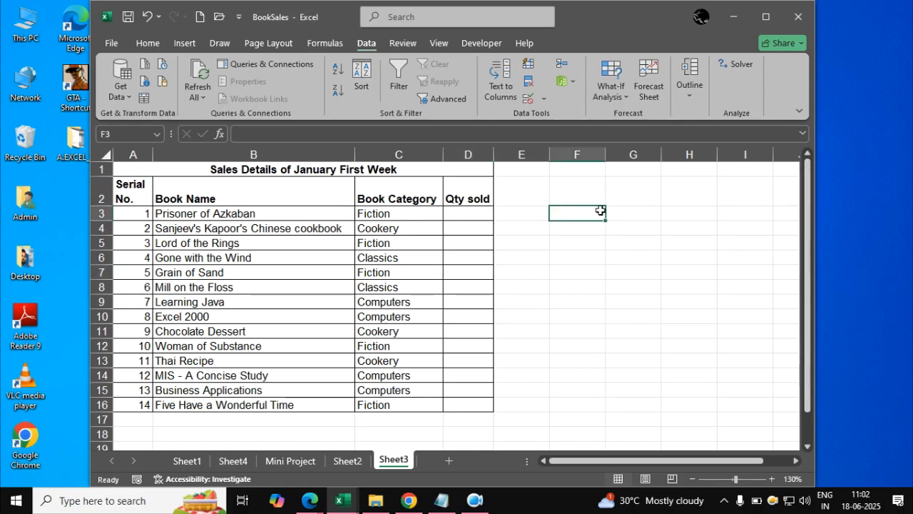
pyautogui.write('Gender')
pyautogui.press('Tab')
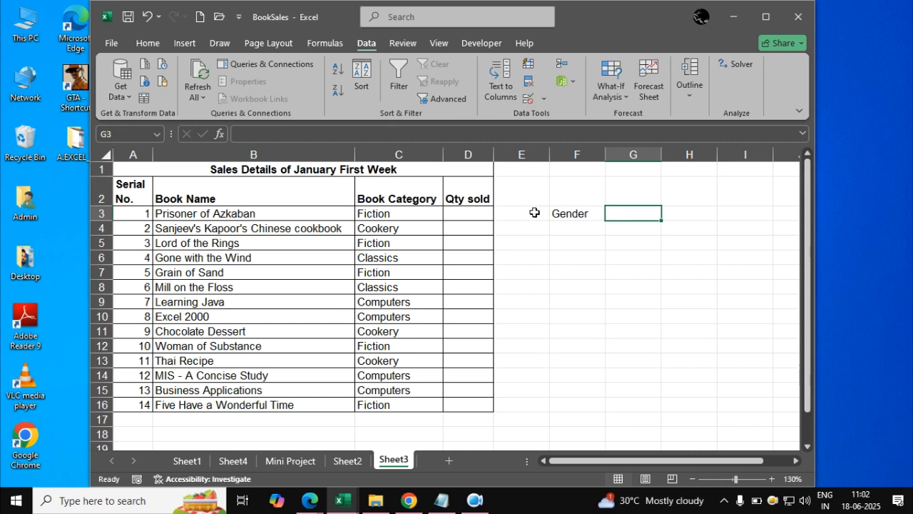
pyautogui.moveTo(461, 212); pyautogui.dragTo(466, 403)
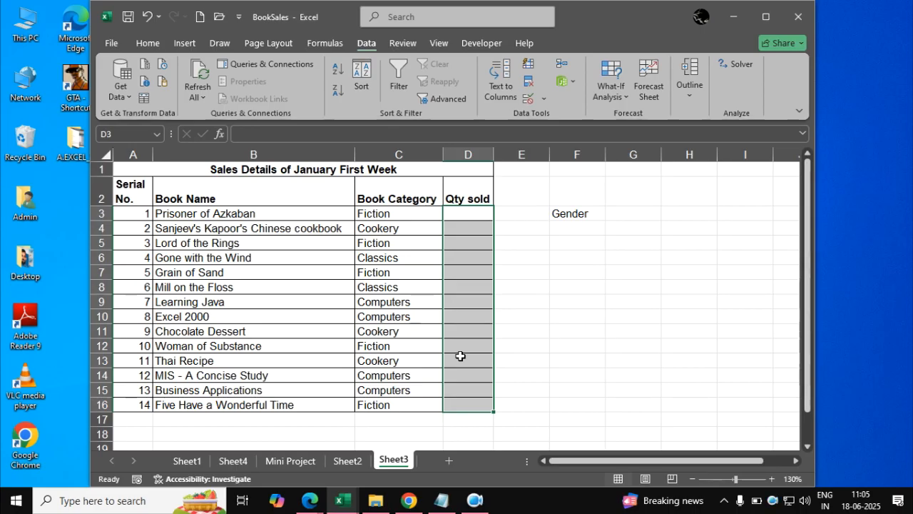
pyautogui.click(576, 346)
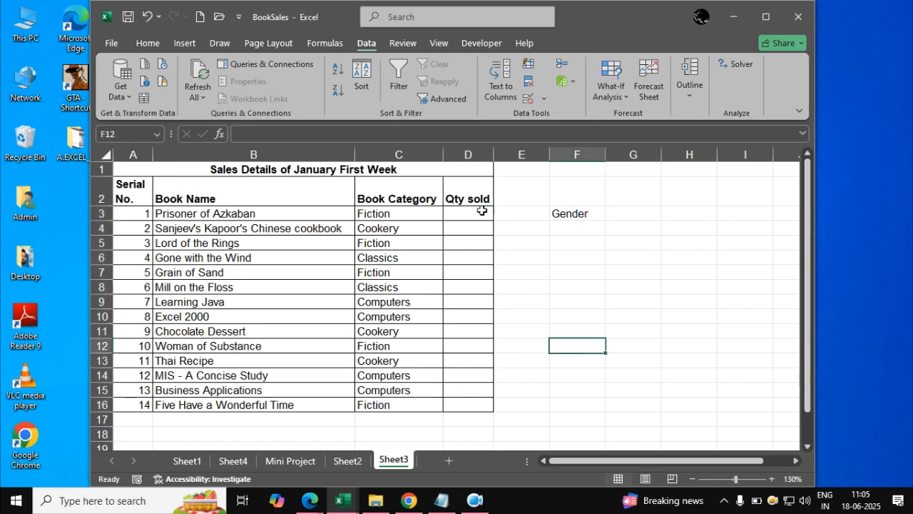
pyautogui.click(557, 255)
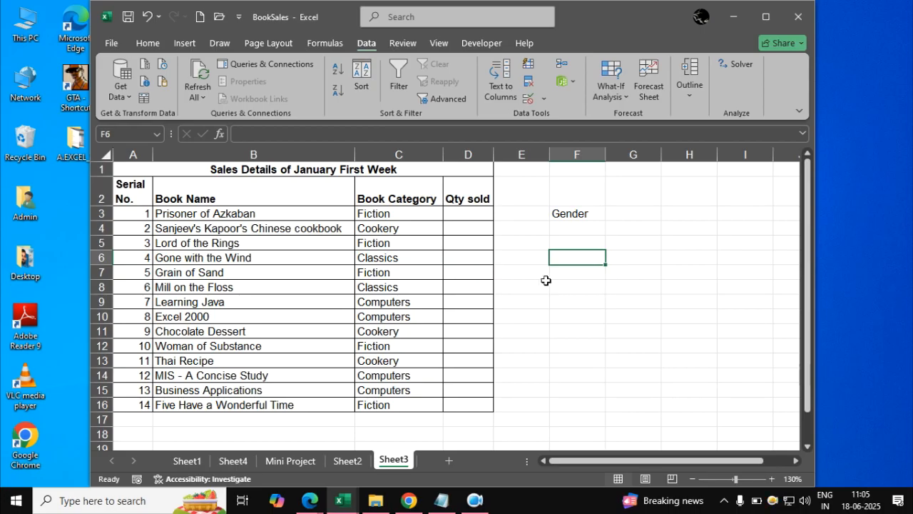
pyautogui.moveTo(474, 216); pyautogui.dragTo(473, 398)
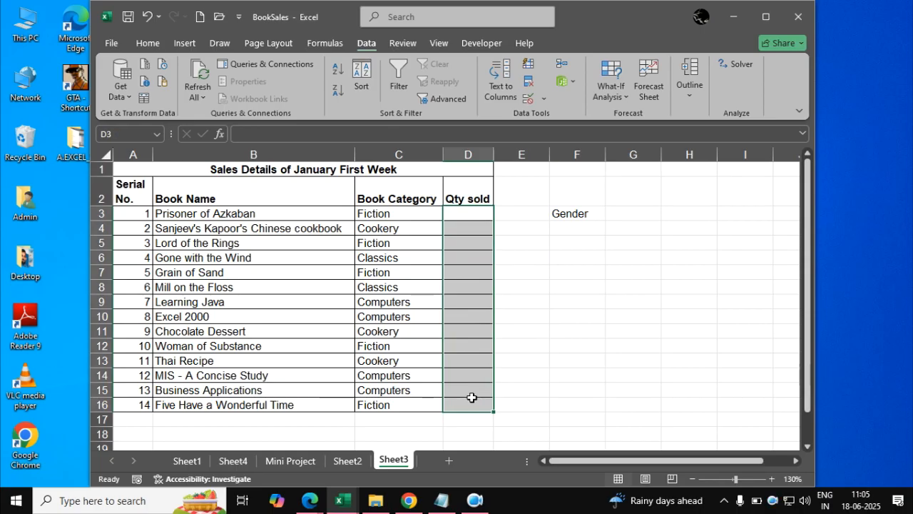
pyautogui.click(598, 300)
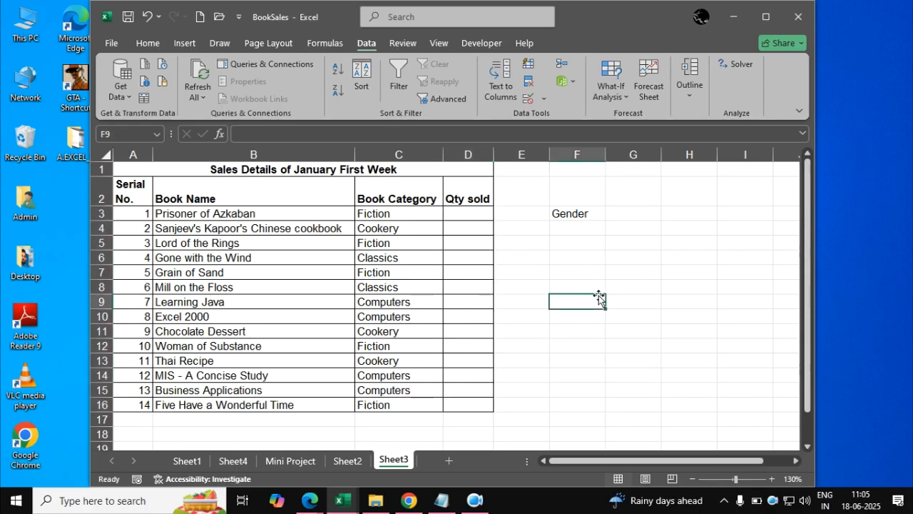
pyautogui.click(611, 260)
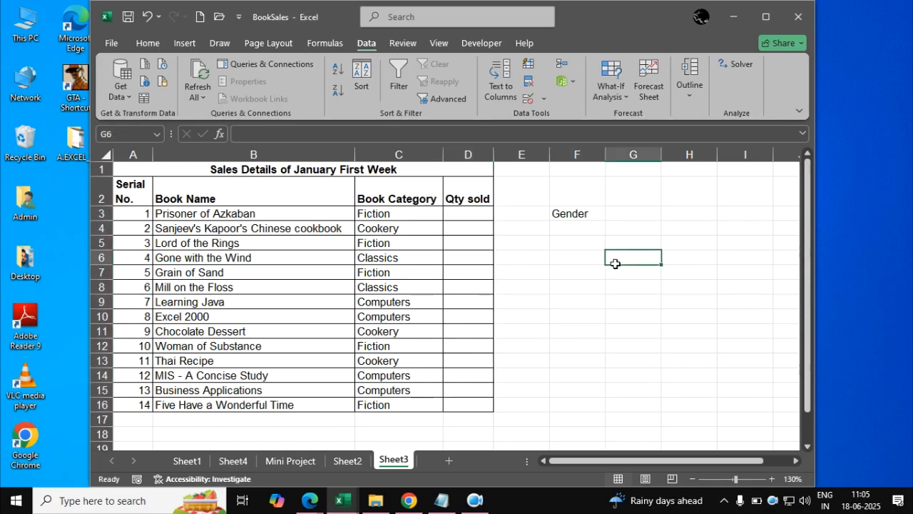
# View the Data Validation settings for the Qty sold cells D3:D16 and leave the dialog without changes.
pyautogui.moveTo(475, 221); pyautogui.dragTo(475, 406)
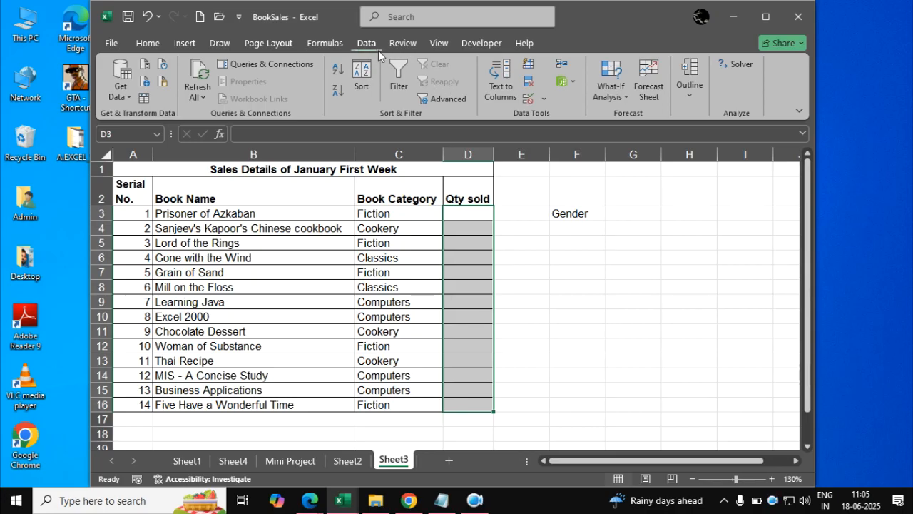
pyautogui.click(530, 100)
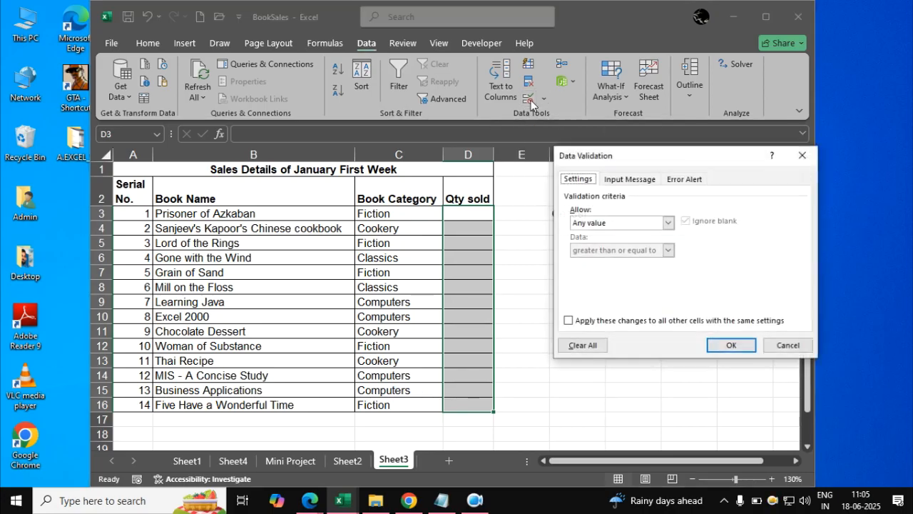
pyautogui.moveTo(638, 157); pyautogui.dragTo(581, 120)
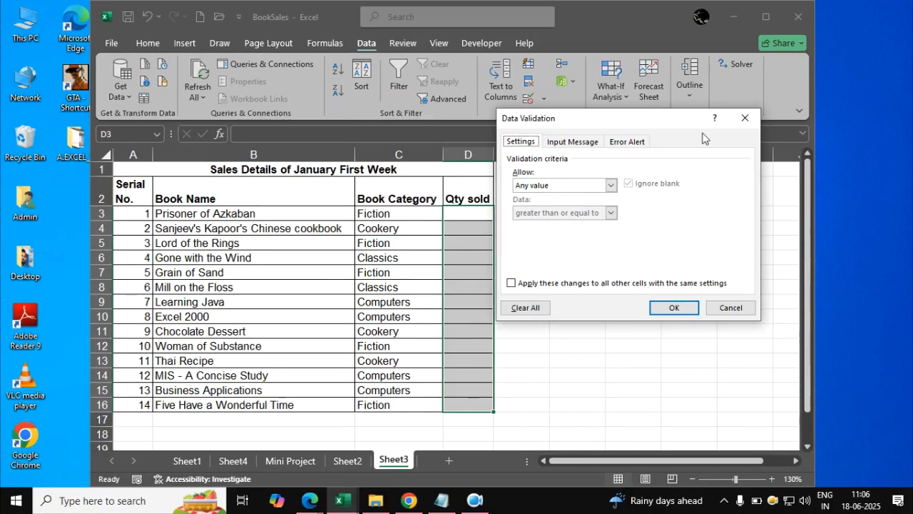
pyautogui.click(742, 120)
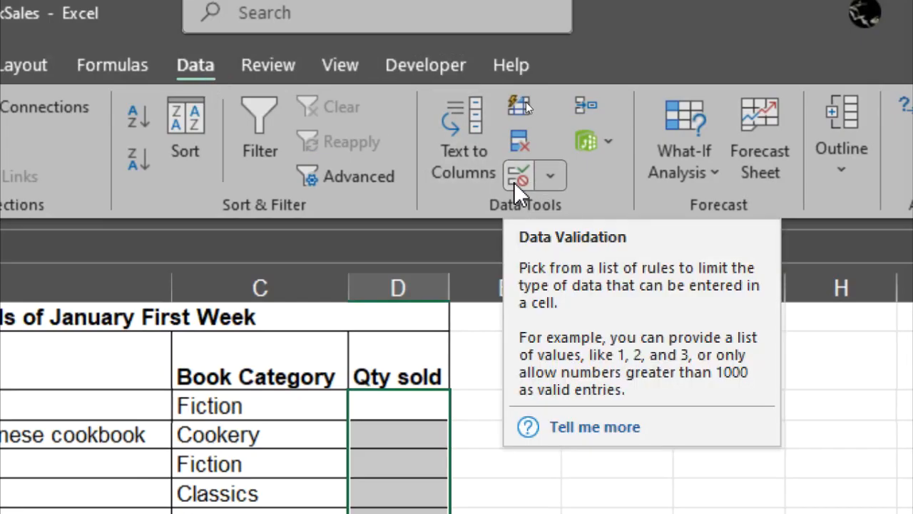
pyautogui.click(514, 182)
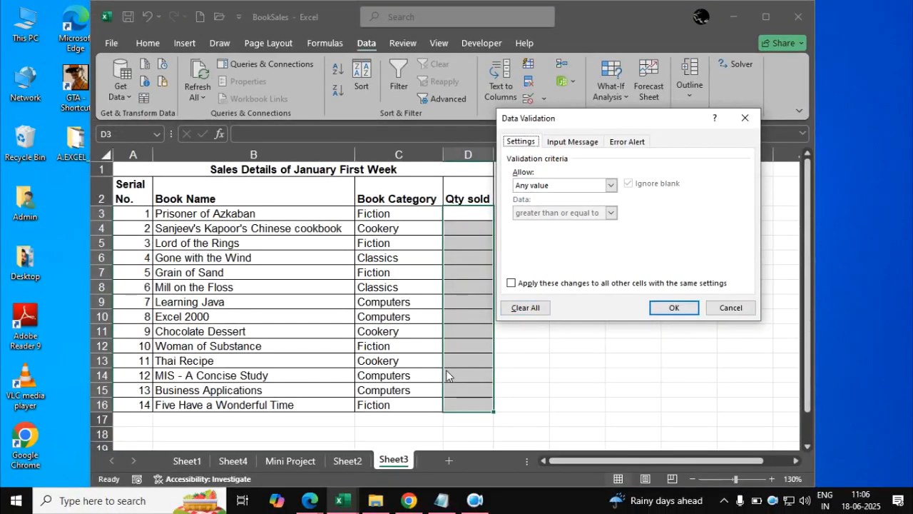
pyautogui.click(724, 310)
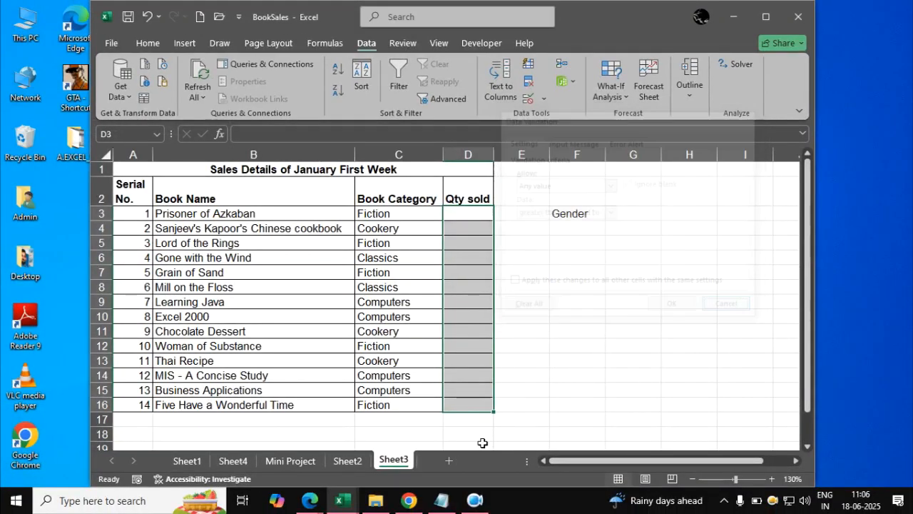
# Add a new blank worksheet after Sheet3, select all of its cells, and clear the selection.
pyautogui.click(447, 462)
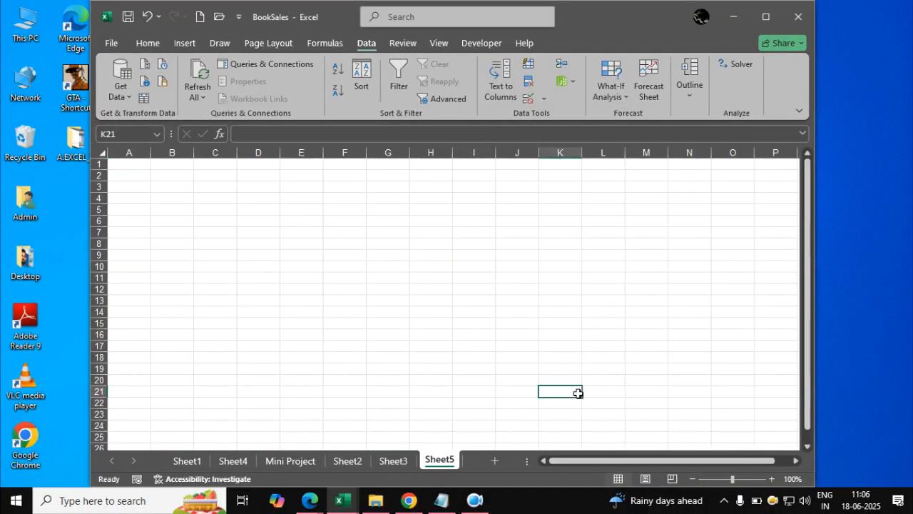
pyautogui.click(101, 152)
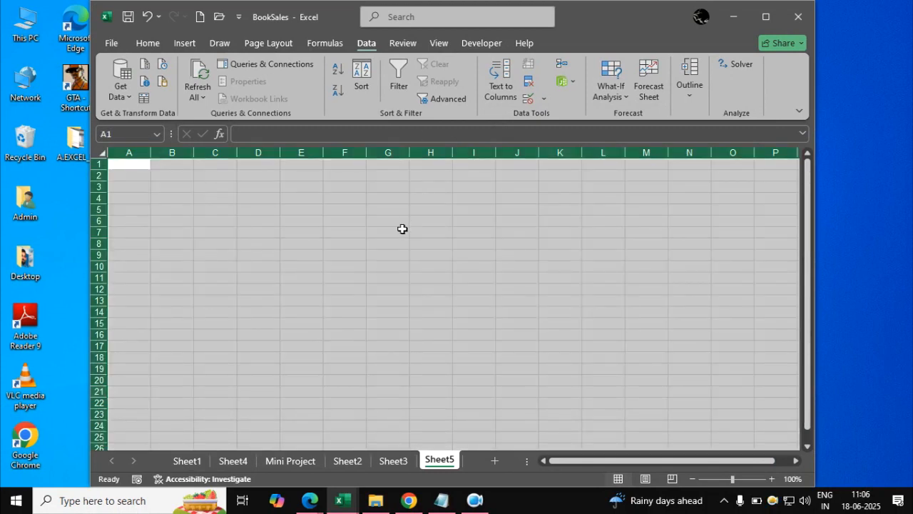
pyautogui.click(376, 243)
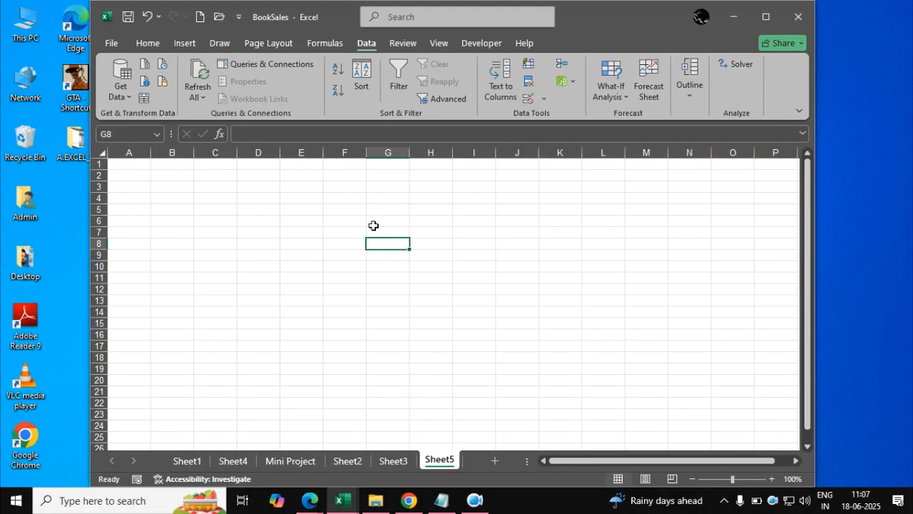
# On Sheet3, begin a validation rule that allows only whole numbers in the Qty sold cells D3:D16.
pyautogui.click(396, 460)
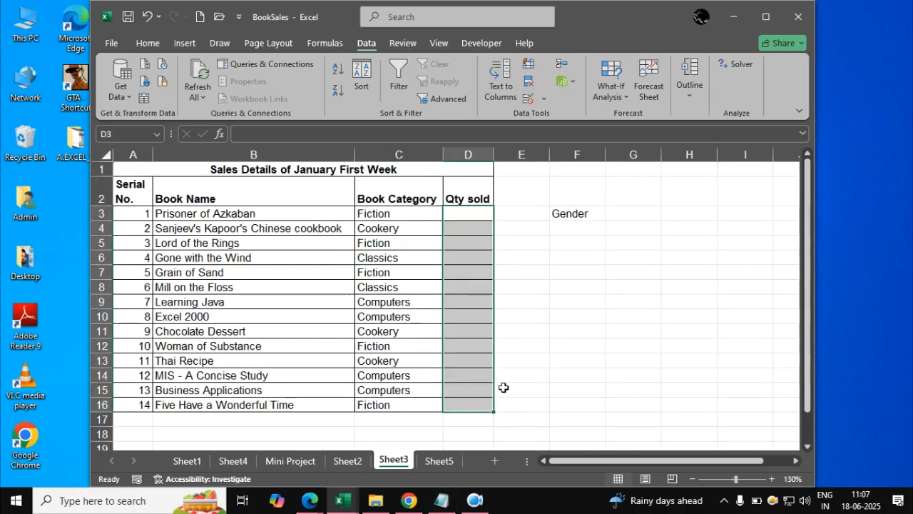
pyautogui.moveTo(457, 214); pyautogui.dragTo(466, 401)
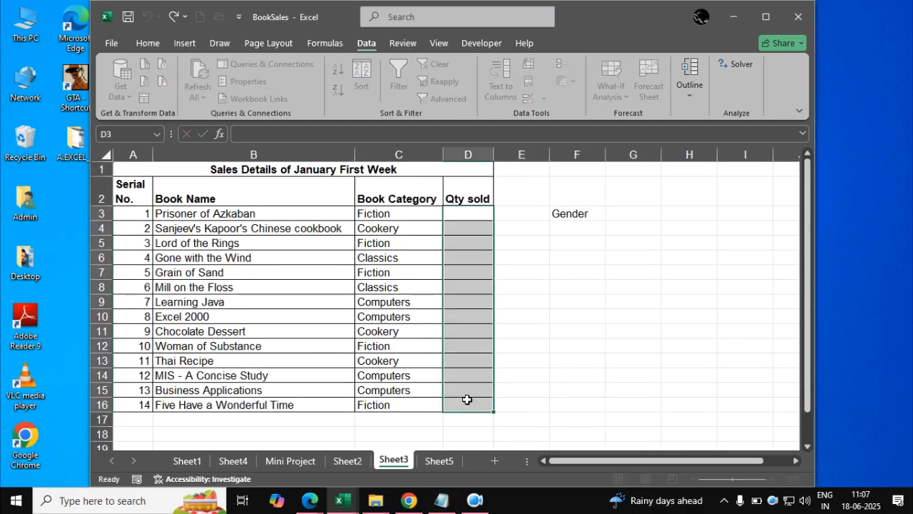
pyautogui.click(529, 98)
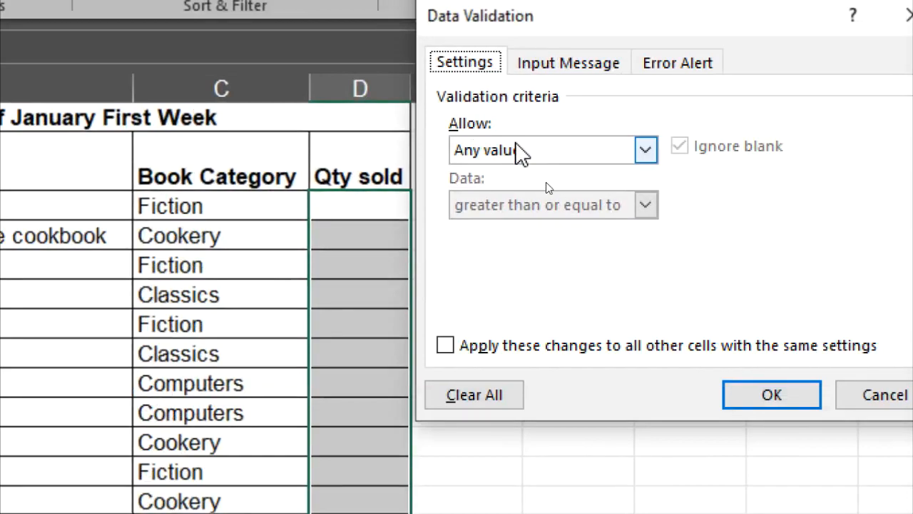
pyautogui.click(499, 132)
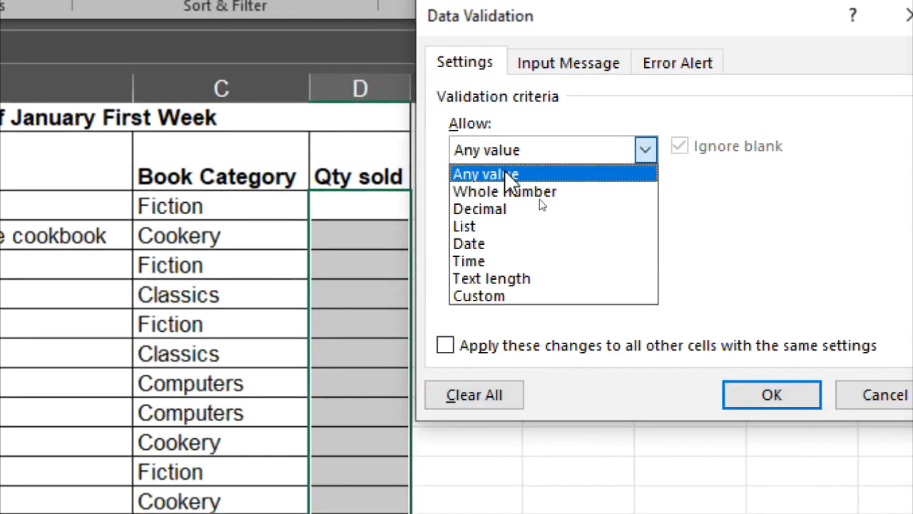
pyautogui.click(493, 193)
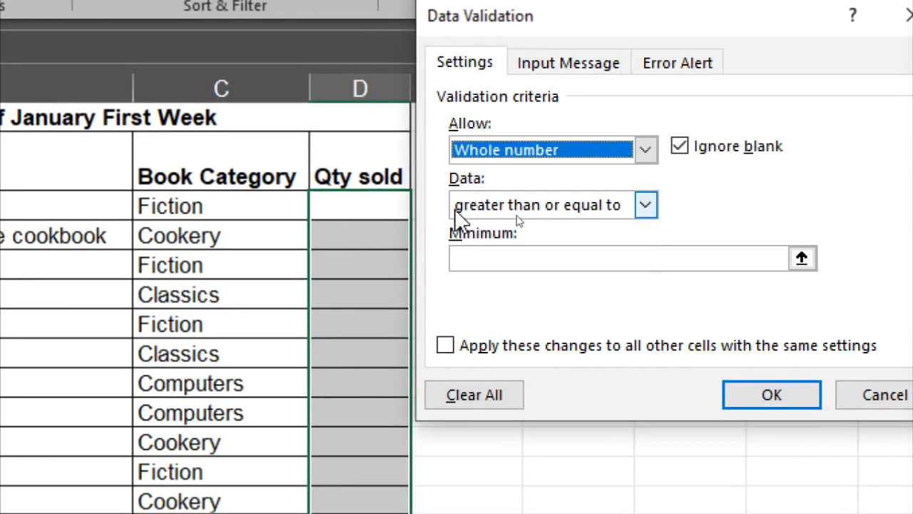
# Set the whole-number rule to greater than or equal to with a minimum of 0, and apply it.
pyautogui.click(468, 207)
pyautogui.click(487, 298)
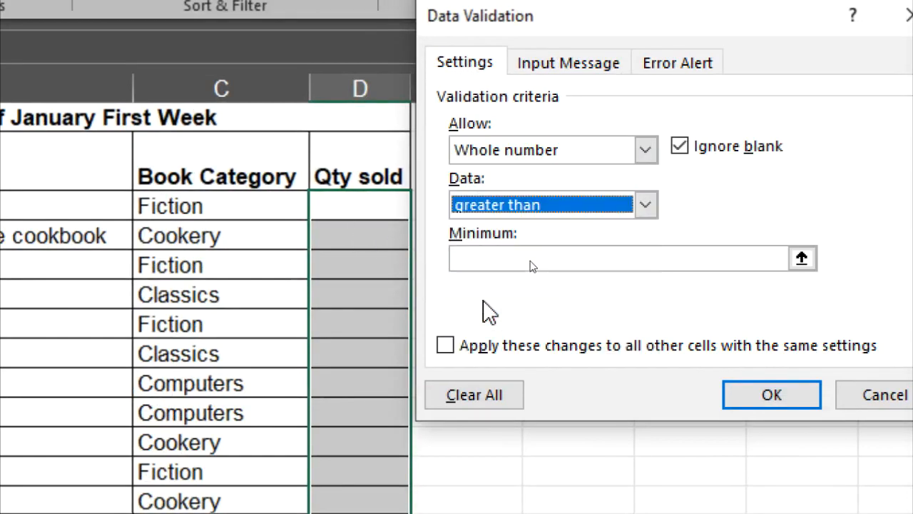
pyautogui.click(484, 260)
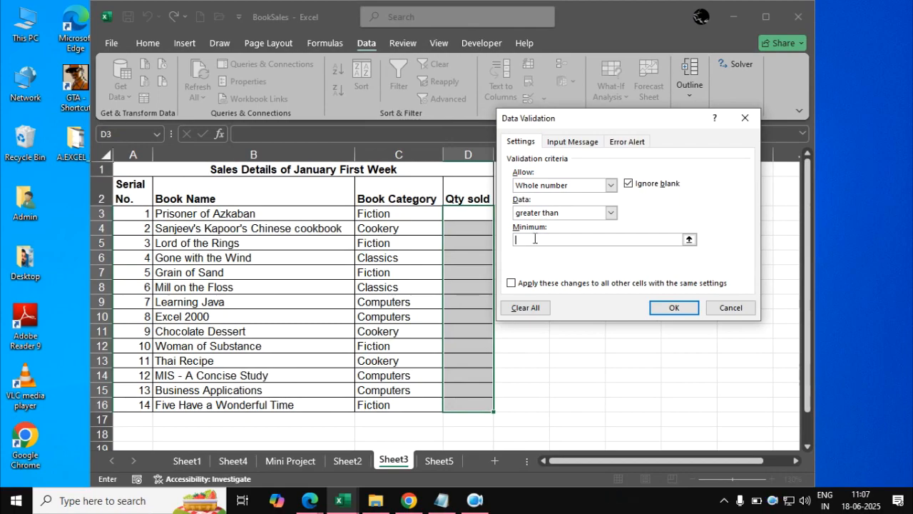
pyautogui.click(564, 213)
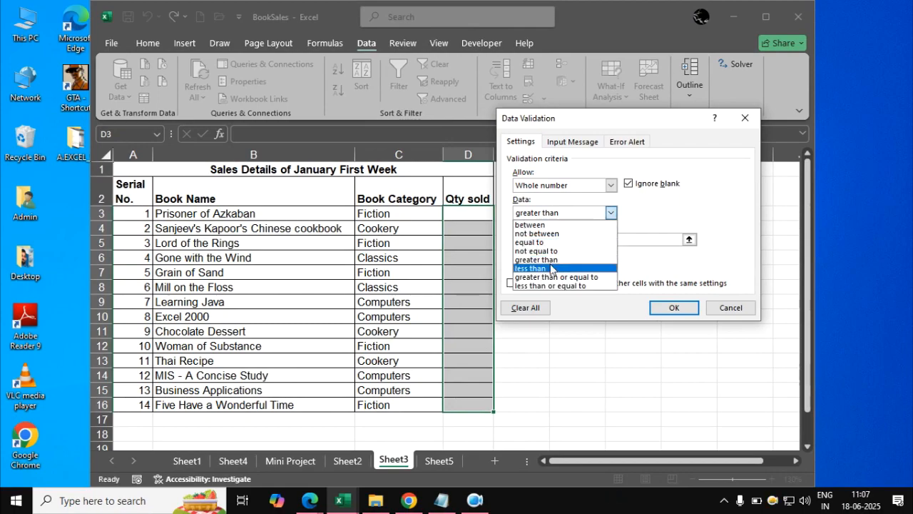
pyautogui.click(553, 277)
pyautogui.click(540, 243)
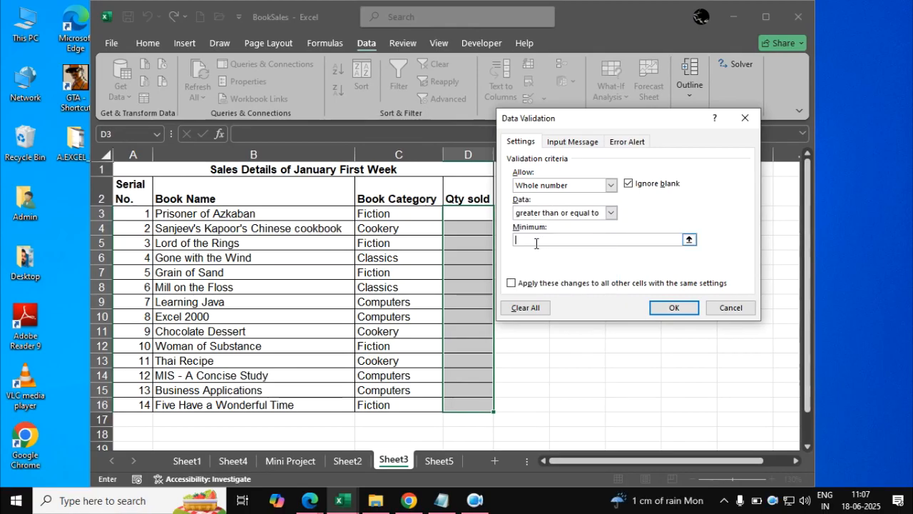
pyautogui.write('0')
pyautogui.click(672, 306)
pyautogui.click(659, 329)
# Test the Qty sold validation in cell D7 with the text jhg and the negative number -77.
pyautogui.click(477, 267)
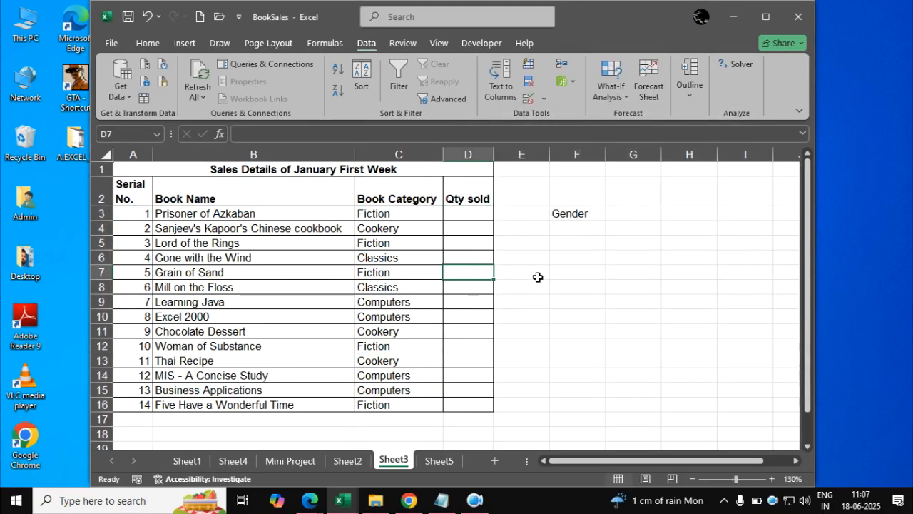
pyautogui.write('jhg')
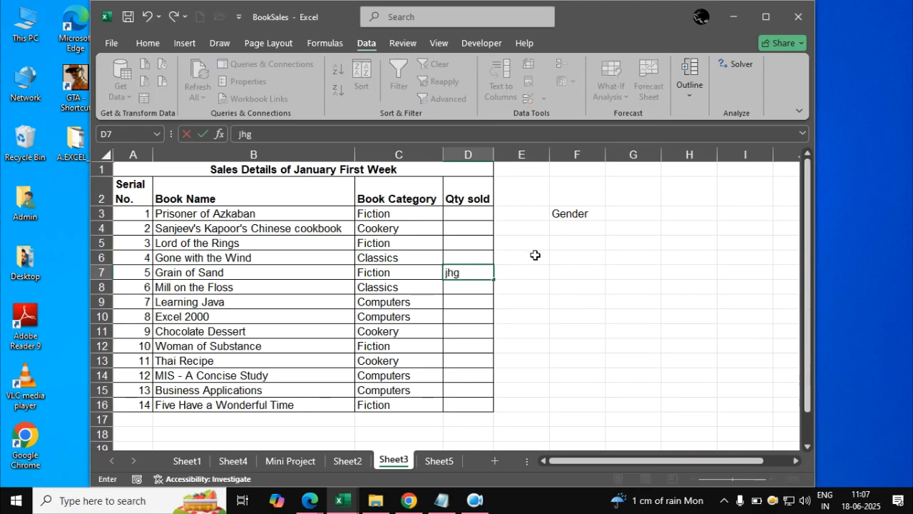
pyautogui.press('Return')
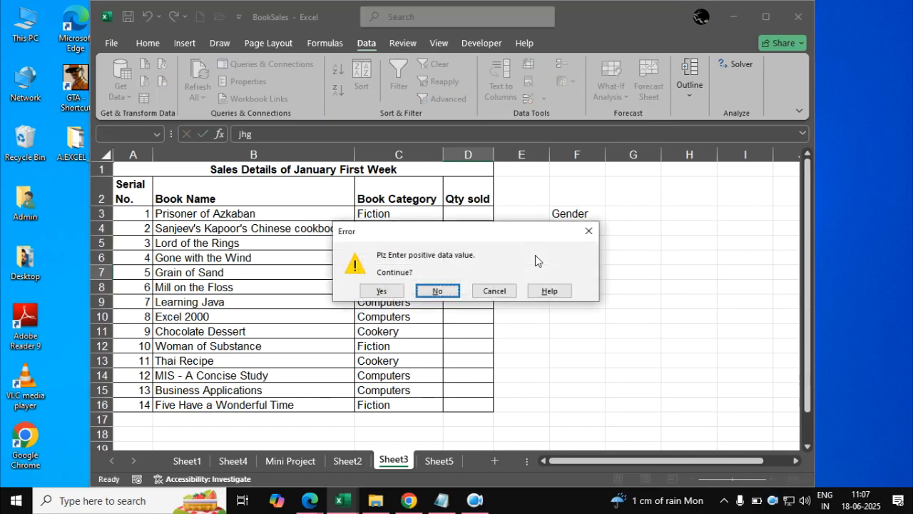
pyautogui.press('Return')
pyautogui.press('BackSpace')
pyautogui.write('-77')
pyautogui.press('Return')
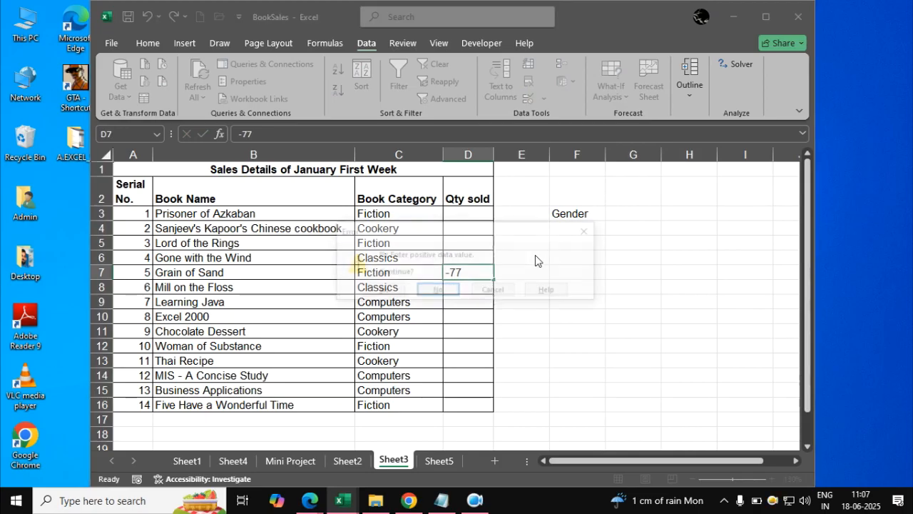
pyautogui.press('Return')
# Try the decimal 9.8 in cell D7, and replace it with the quantity 7.
pyautogui.write('9.8')
pyautogui.press('Return')
pyautogui.press('Return')
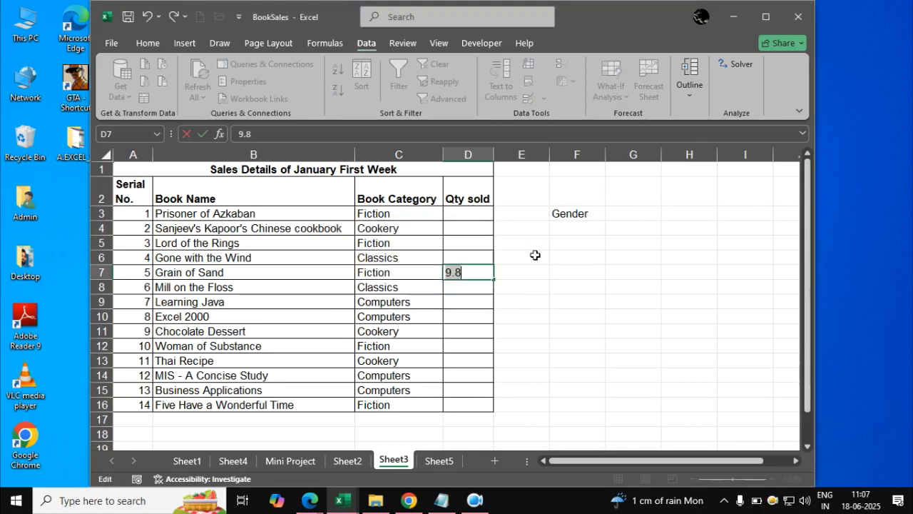
pyautogui.write('7')
pyautogui.press('Return')
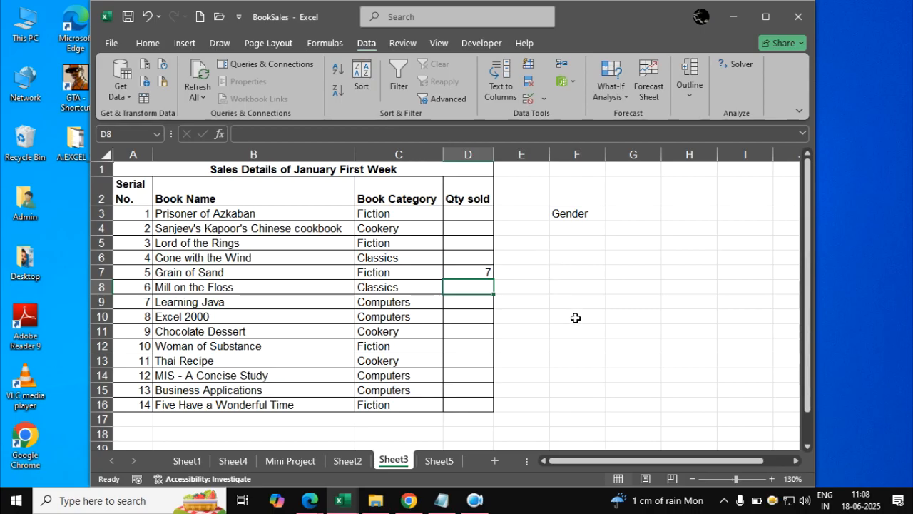
# Enter the label Book Name in cell B22 below the sales table.
pyautogui.moveTo(240, 212); pyautogui.dragTo(258, 404)
pyautogui.scroll(-4, 268, 385)
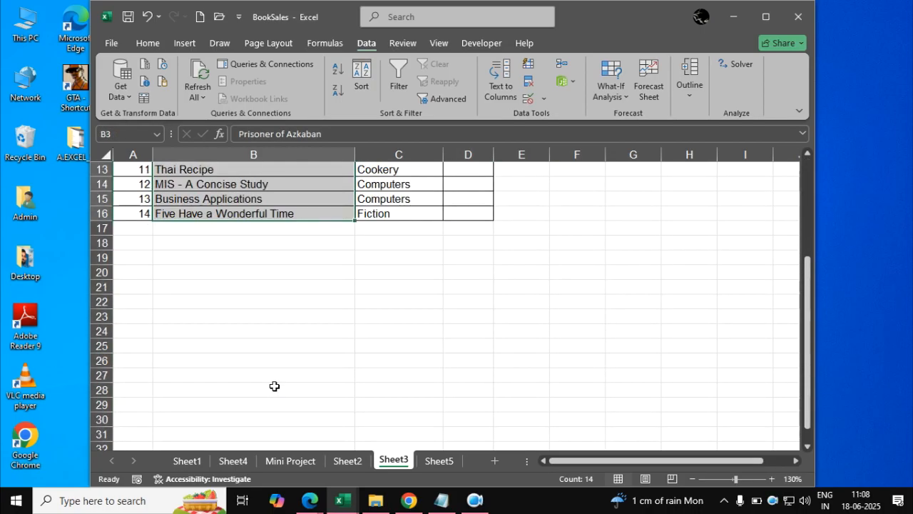
pyautogui.click(251, 305)
pyautogui.write('Book Name')
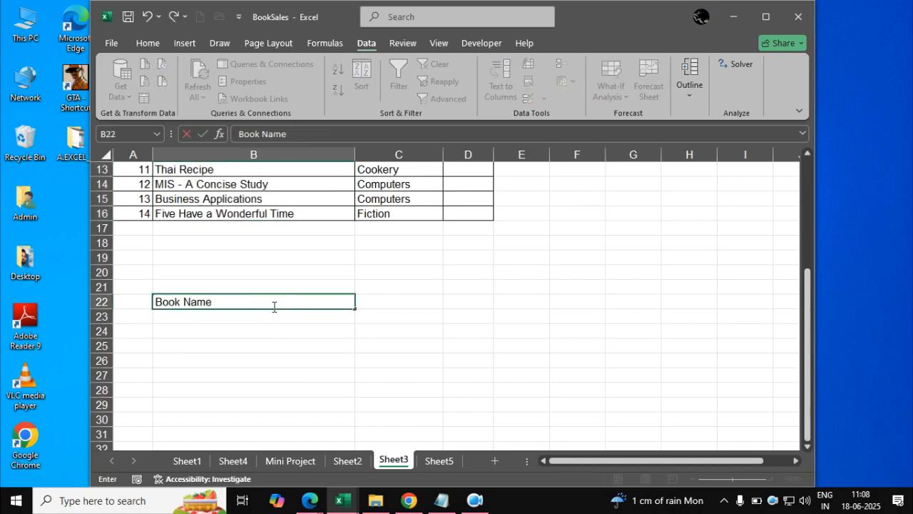
pyautogui.press('Return')
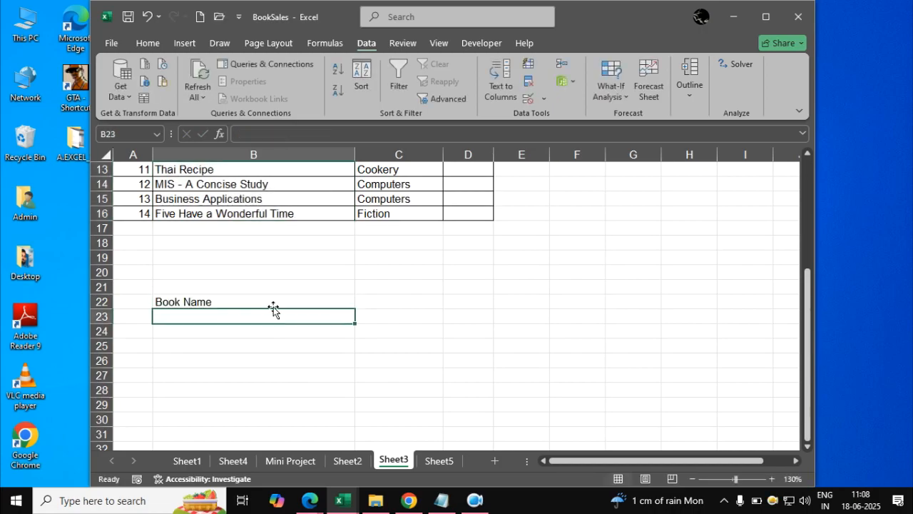
# Enter the unlisted title "let us c" in cell B23 under the Book Name label.
pyautogui.scroll(4, 386, 355)
pyautogui.scroll(-5, 308, 297)
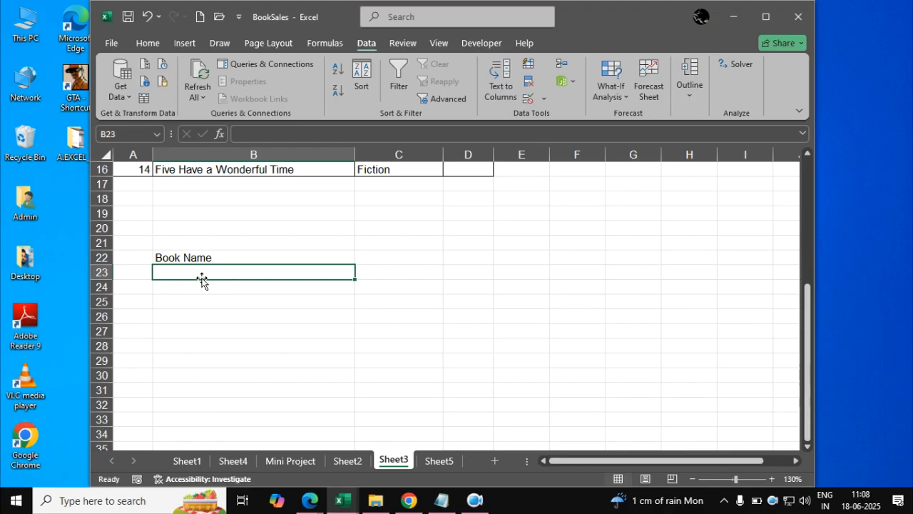
pyautogui.write('let us c')
pyautogui.press('Return')
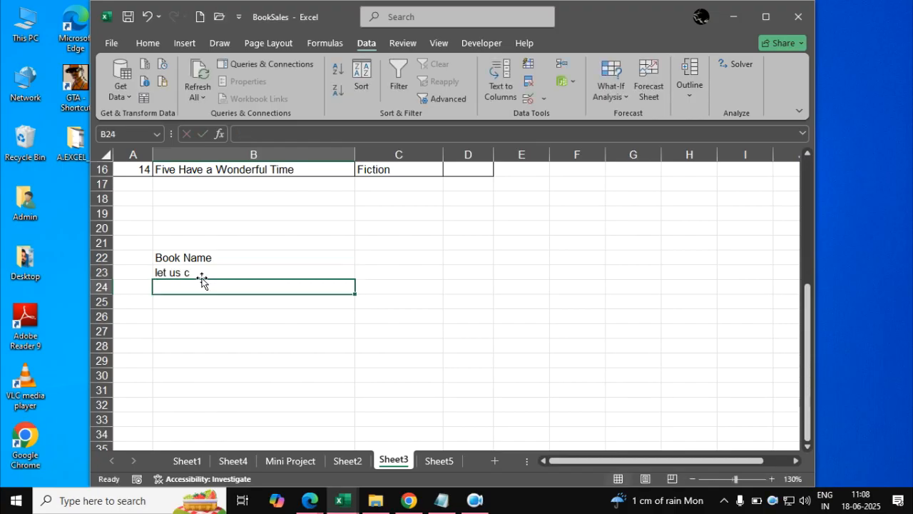
# Compare the sample title with the table's book names and clear it from cell B23.
pyautogui.scroll(5, 297, 316)
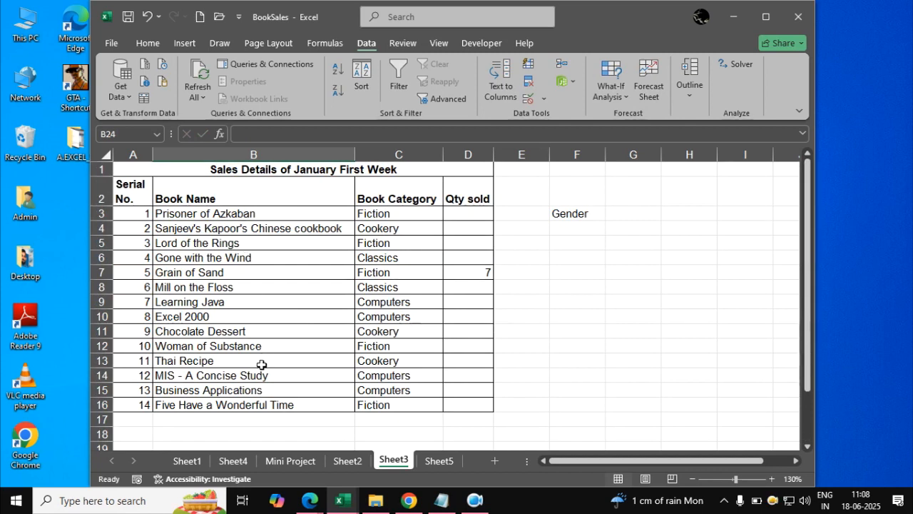
pyautogui.scroll(-4, 249, 352)
pyautogui.click(207, 317)
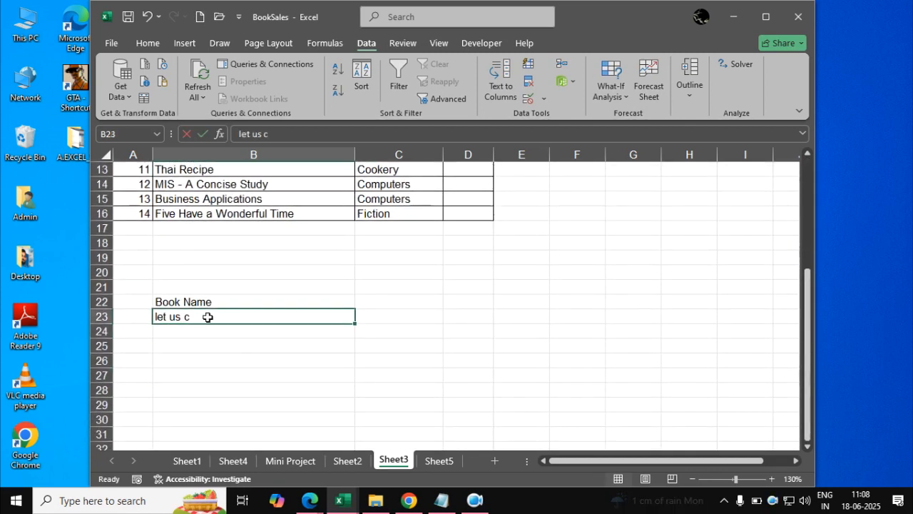
pyautogui.click(332, 361)
pyautogui.click(264, 314)
pyautogui.press('Delete')
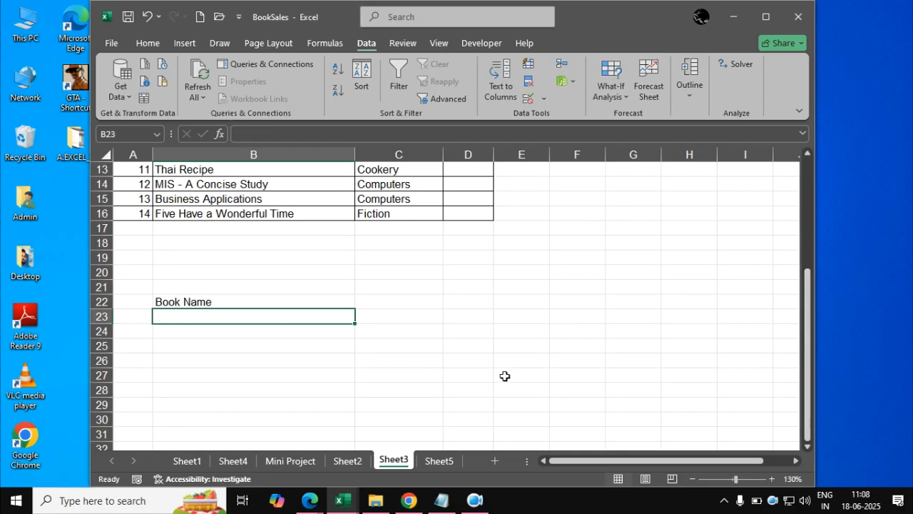
pyautogui.click(505, 377)
# Apply List data validation to cell B23 with the book names in B3:B16 as the source.
pyautogui.click(326, 321)
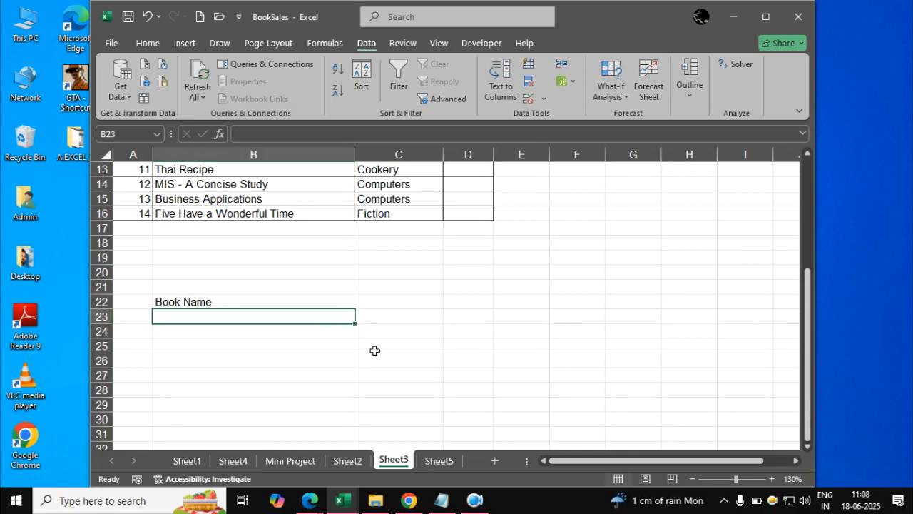
pyautogui.scroll(4, 375, 350)
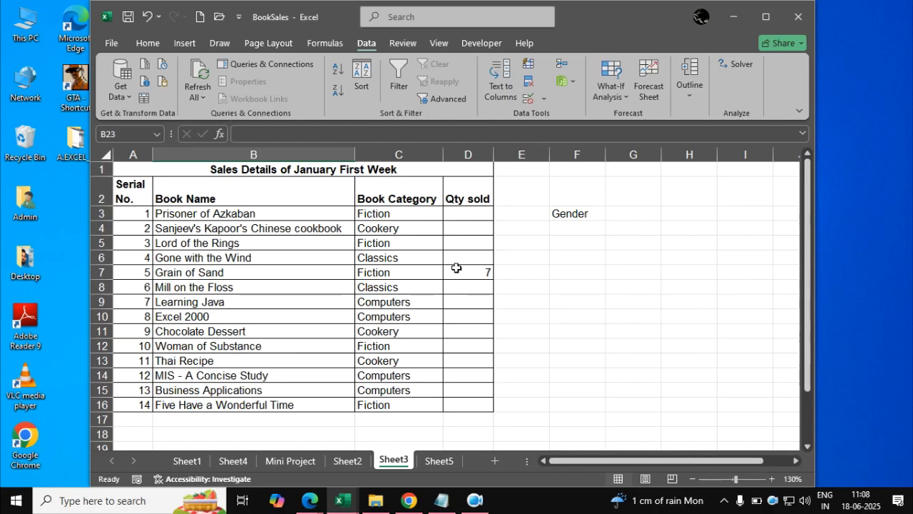
pyautogui.click(525, 100)
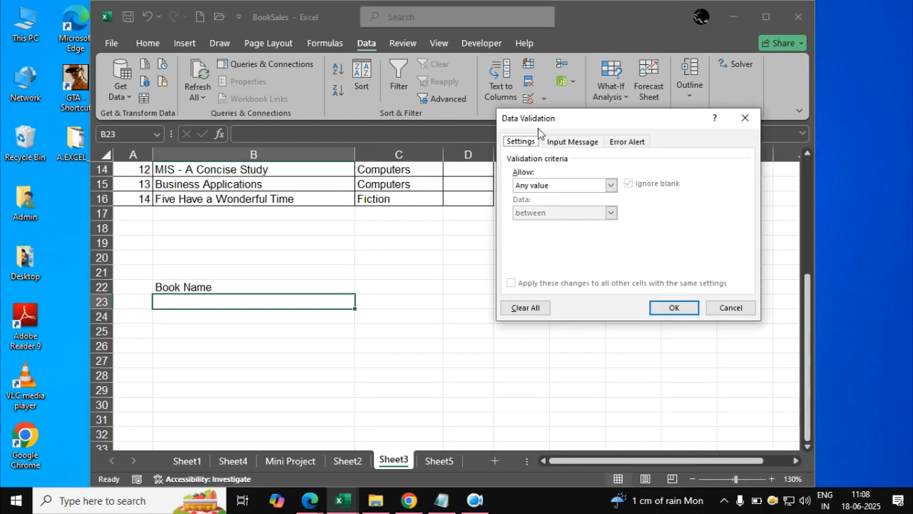
pyautogui.click(564, 185)
pyautogui.click(532, 189)
pyautogui.click(612, 184)
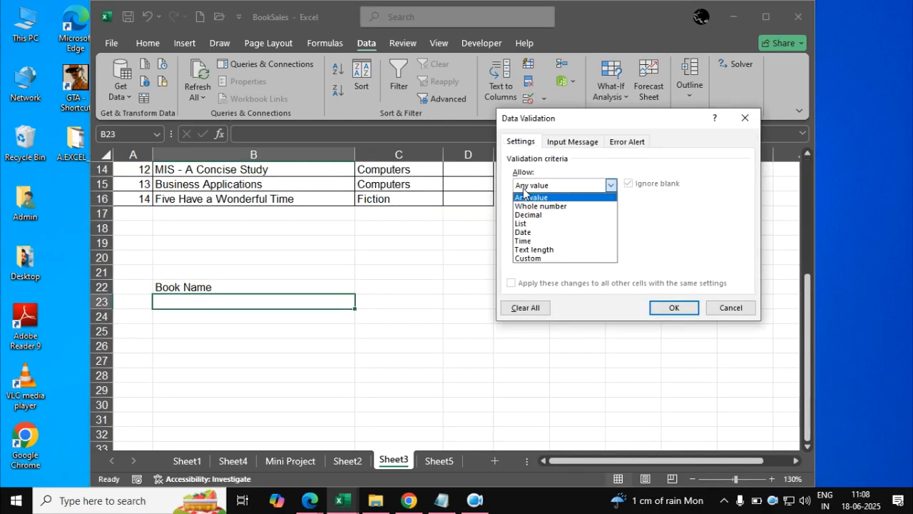
pyautogui.click(521, 224)
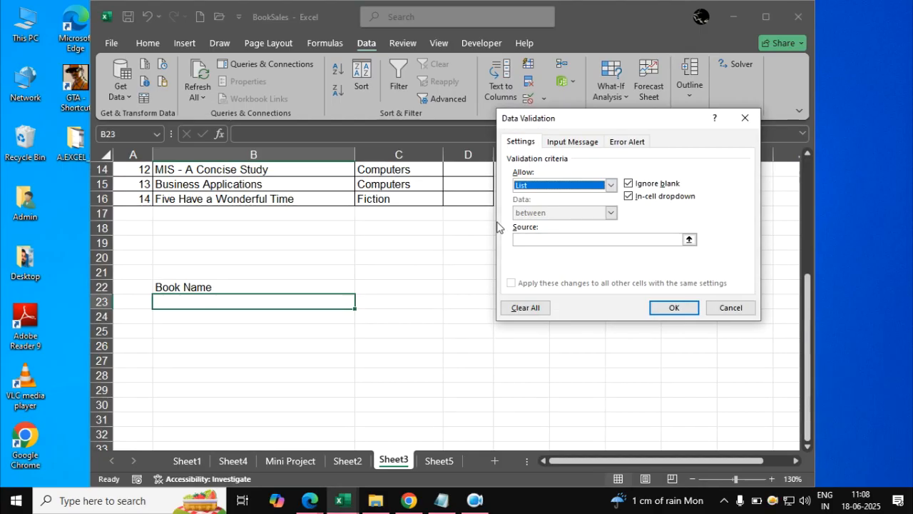
pyautogui.click(525, 241)
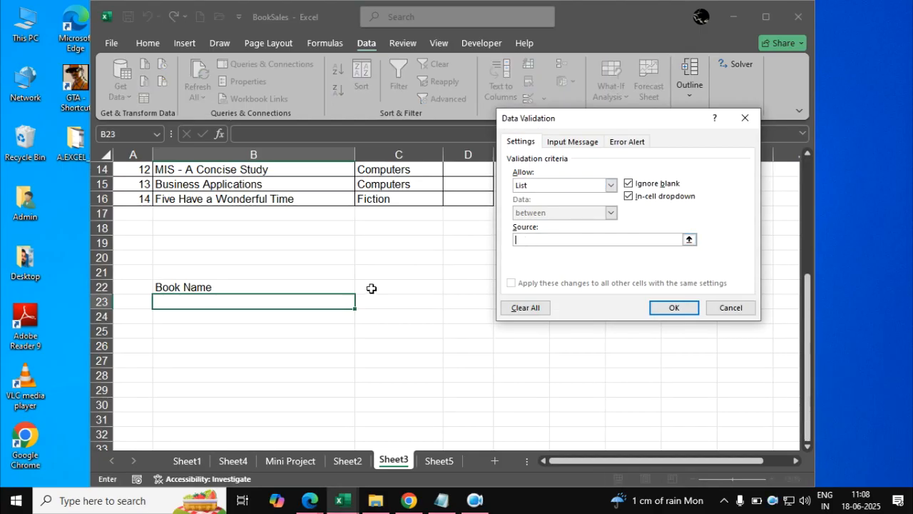
pyautogui.scroll(5, 338, 268)
pyautogui.moveTo(287, 217); pyautogui.dragTo(314, 404)
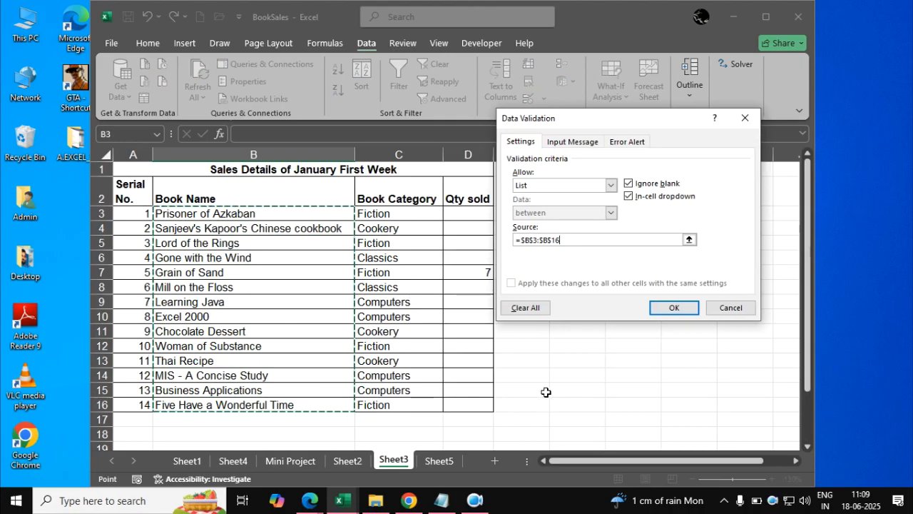
pyautogui.click(667, 314)
# Choose Gone with the Wind for cell B23 from its list of allowed book names.
pyautogui.scroll(-3, 485, 380)
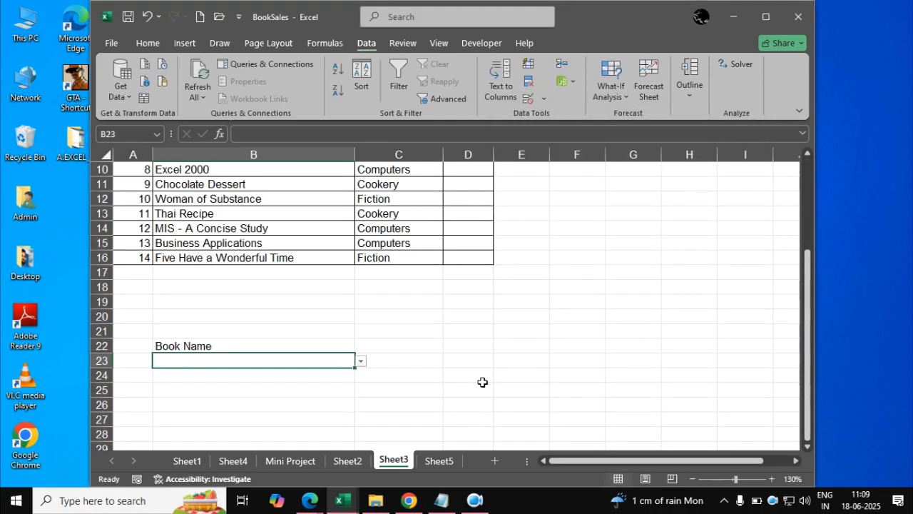
pyautogui.click(361, 361)
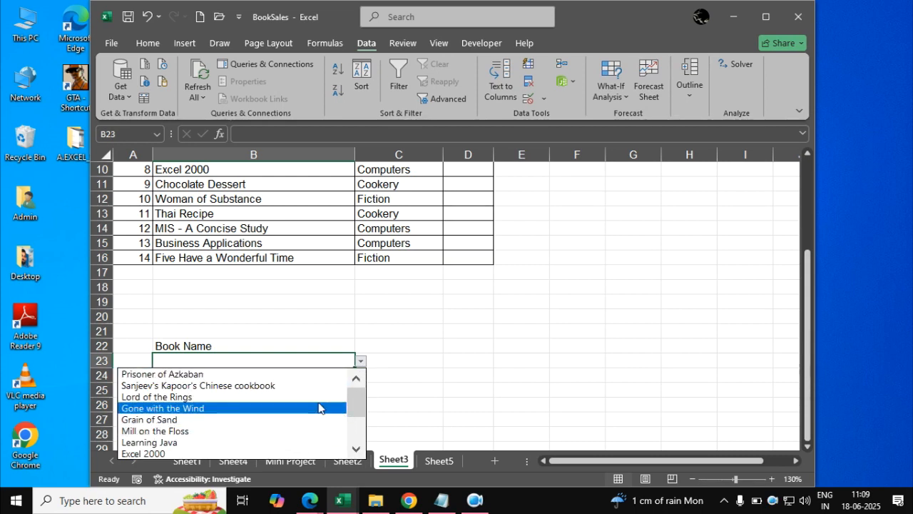
pyautogui.click(254, 410)
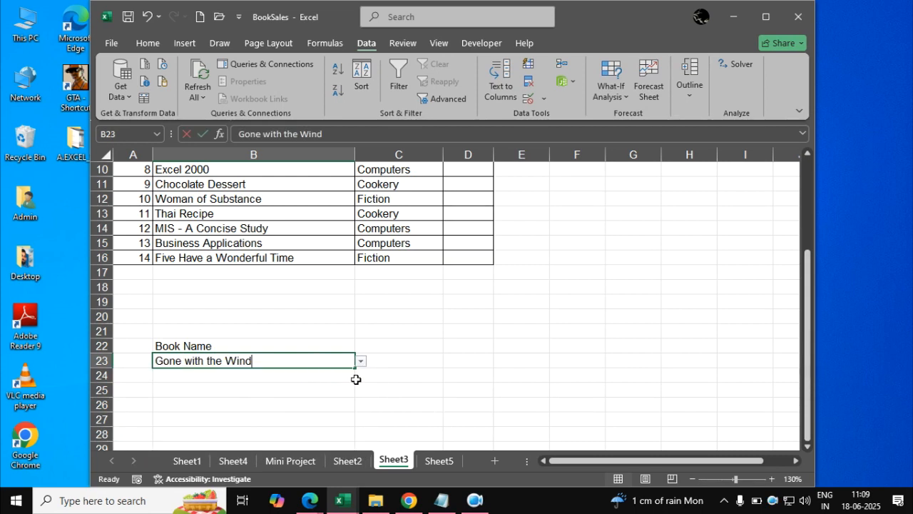
# Test the list validation by trying to enter "jhkjh jkh" in cell B23, and cancel the entry.
pyautogui.write('jhkjh jkh')
pyautogui.press('Return')
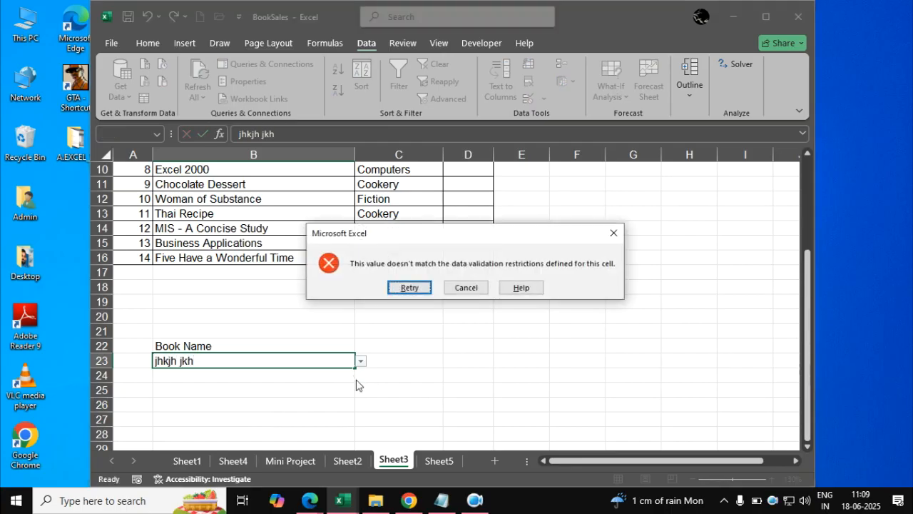
pyautogui.press('Escape')
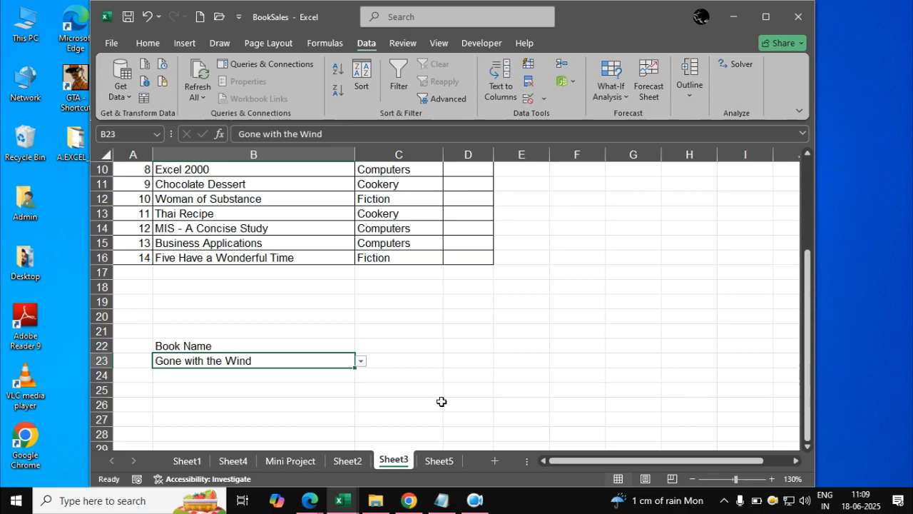
# Choose Mill on the Floss for cell B23 from its list of allowed book names.
pyautogui.click(363, 361)
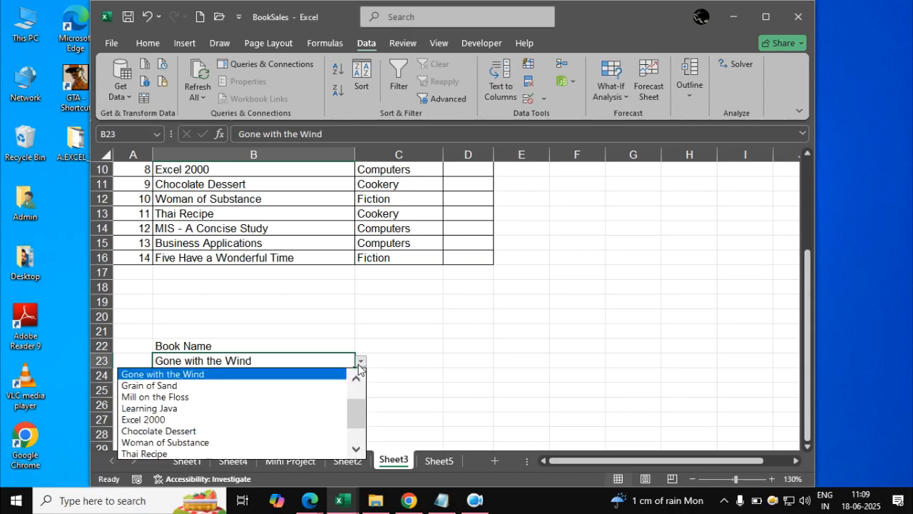
pyautogui.click(337, 397)
pyautogui.click(437, 377)
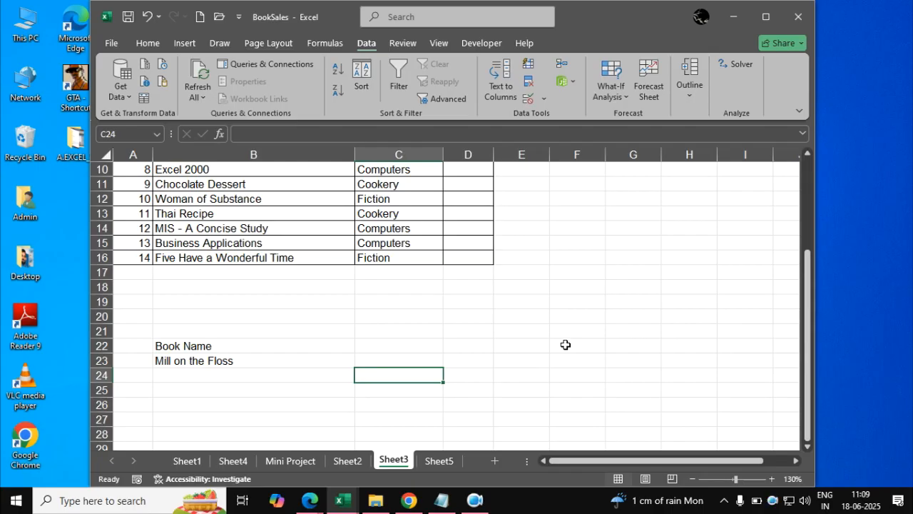
# Enter the label DOB in cell B26 below the book name entry, and select cell B27 beneath it.
pyautogui.scroll(-2, 433, 364)
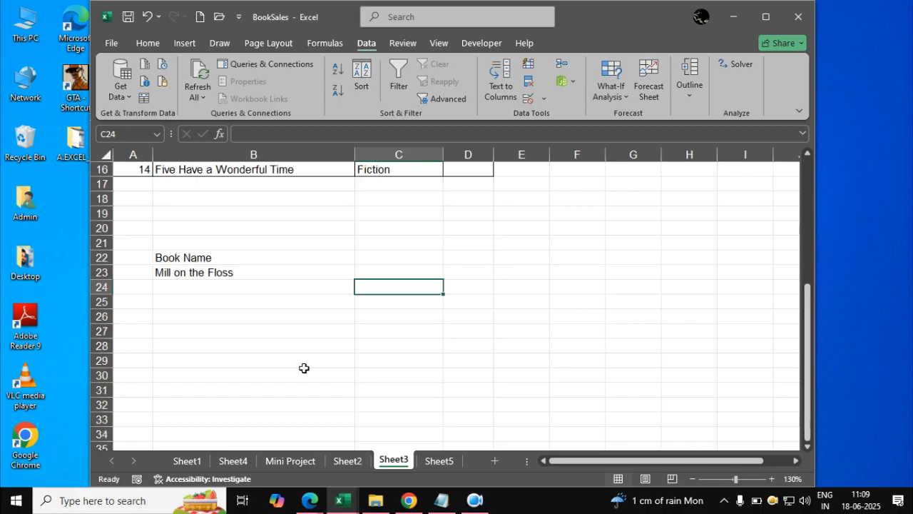
pyautogui.click(251, 321)
pyautogui.write('DOB')
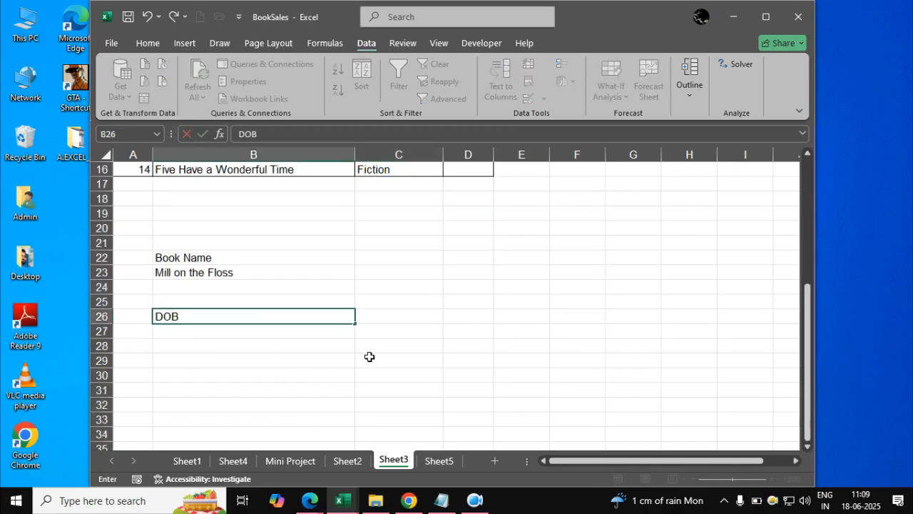
pyautogui.press('Up')
pyautogui.press('Down')
pyautogui.press('Down')
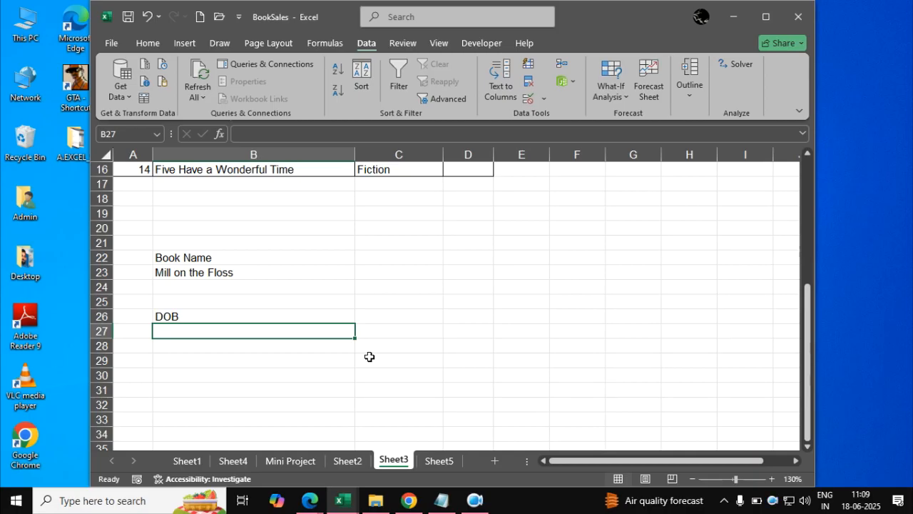
pyautogui.write('2008')
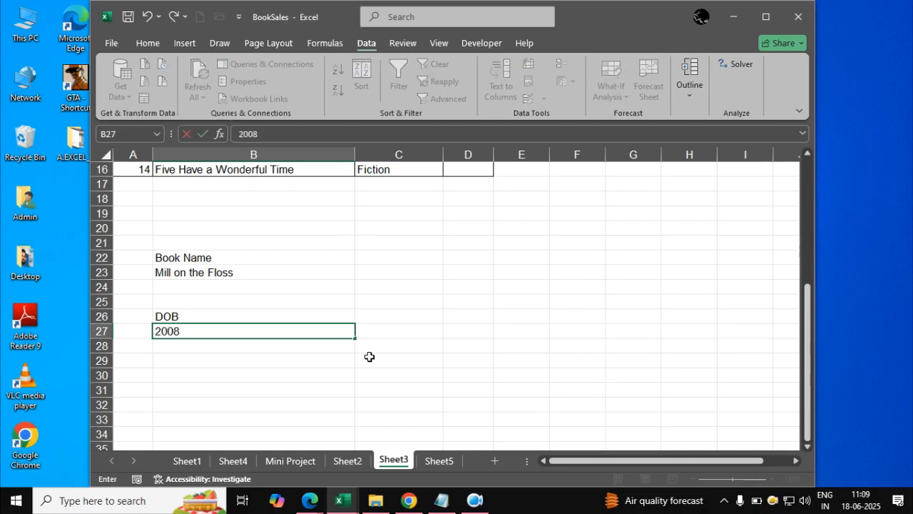
pyautogui.write(' -12')
pyautogui.press('BackSpace')
pyautogui.press('BackSpace')
pyautogui.press('BackSpace')
pyautogui.press('BackSpace')
pyautogui.press('BackSpace')
pyautogui.press('BackSpace')
pyautogui.press('BackSpace')
pyautogui.press('BackSpace')
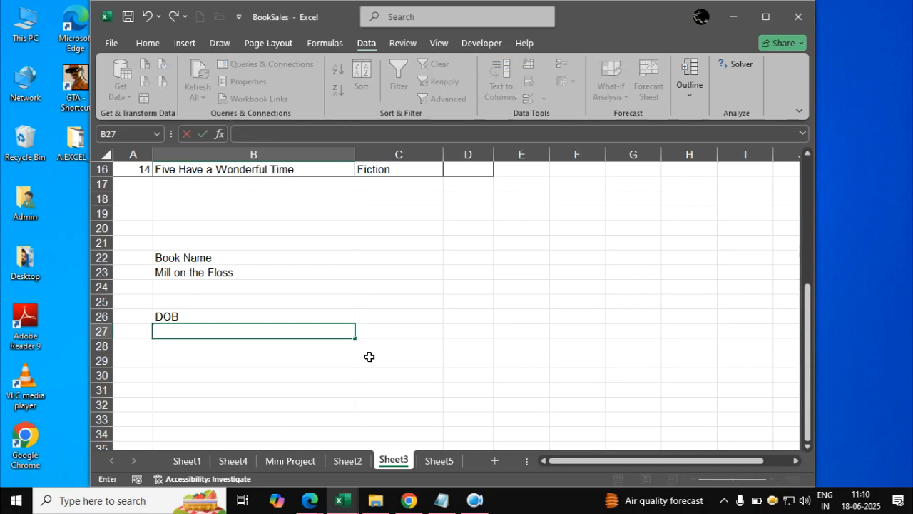
pyautogui.press('Return')
pyautogui.press('Up')
pyautogui.write('=date(')
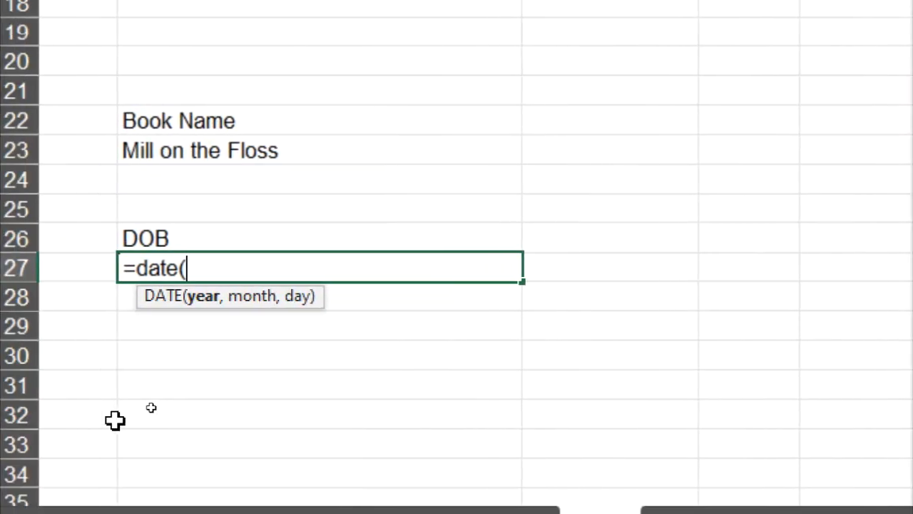
pyautogui.press('BackSpace')
pyautogui.press('BackSpace')
pyautogui.press('BackSpace')
pyautogui.press('BackSpace')
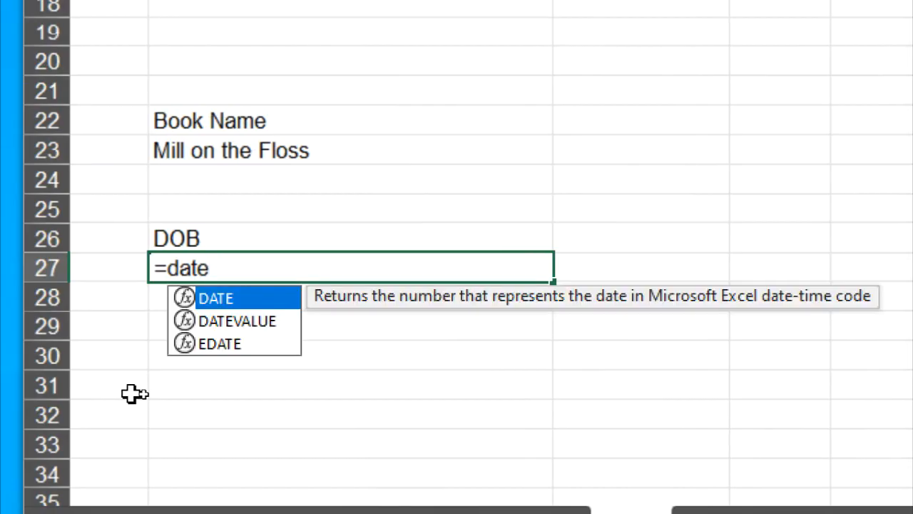
pyautogui.press('BackSpace')
pyautogui.press('BackSpace')
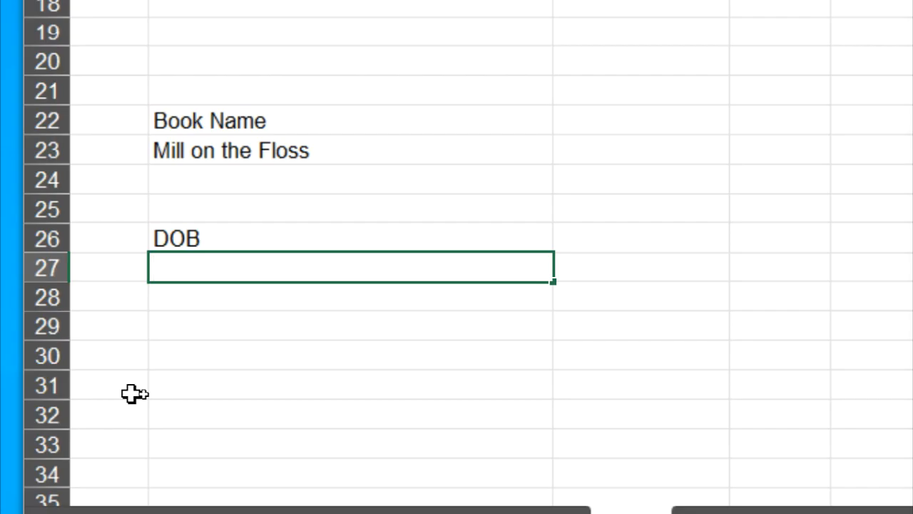
pyautogui.write('+')
pyautogui.press('BackSpace')
# Enter the date of birth in cell B27 with the DATE function, supplying its year, month and day arguments.
pyautogui.write('=')
pyautogui.write('dat')
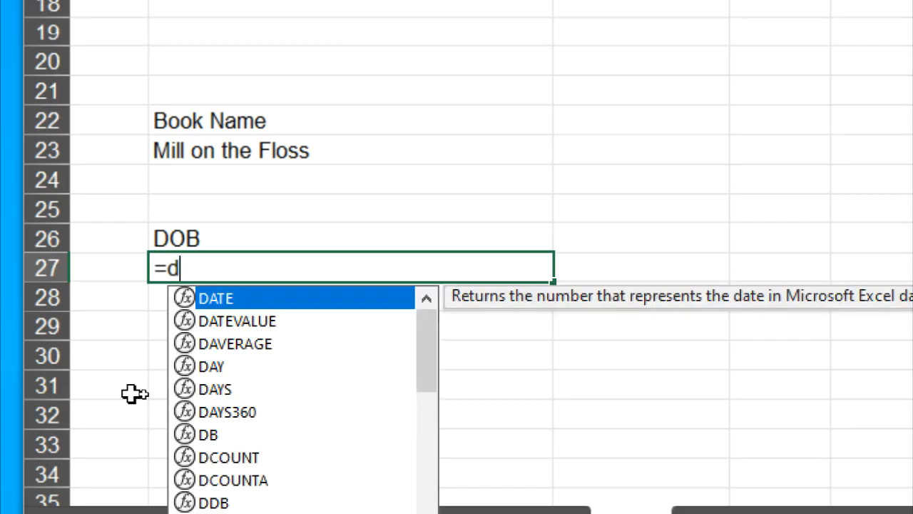
pyautogui.write('e(')
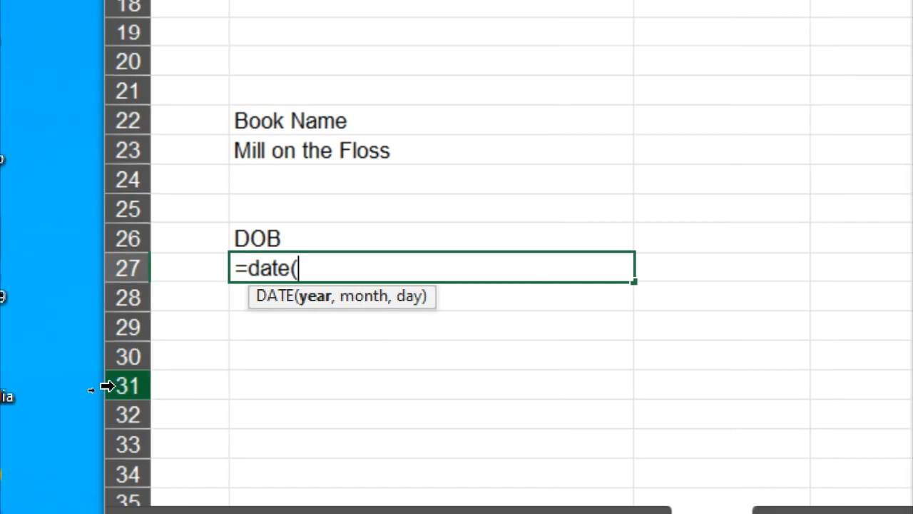
pyautogui.press('BackSpace')
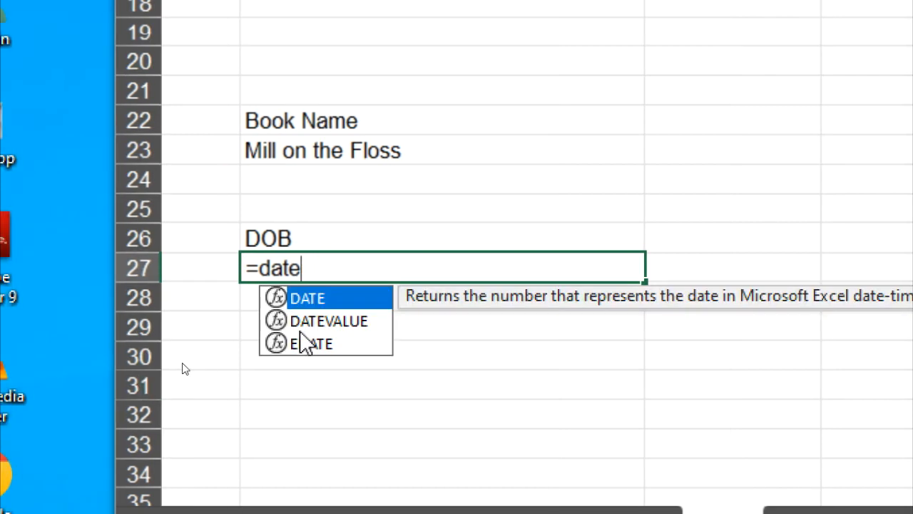
pyautogui.write('()')
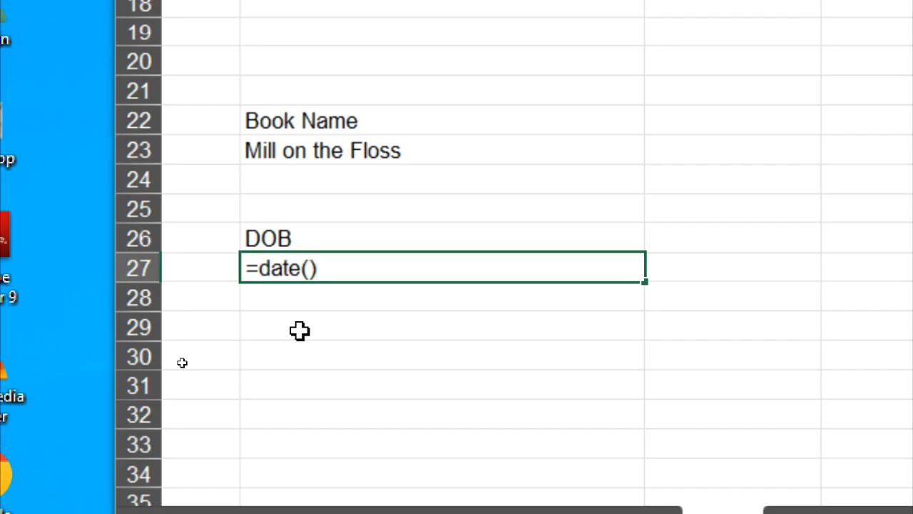
pyautogui.press('BackSpace')
pyautogui.press('BackSpace')
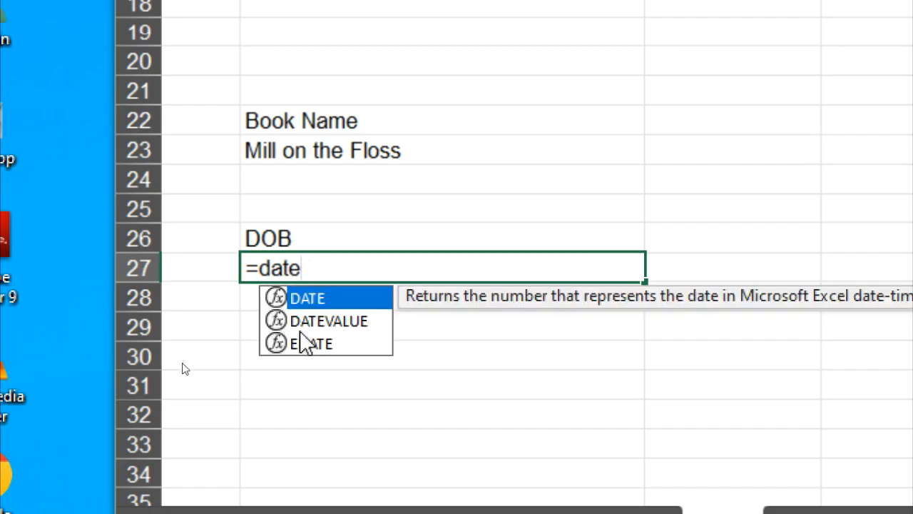
pyautogui.write('(')
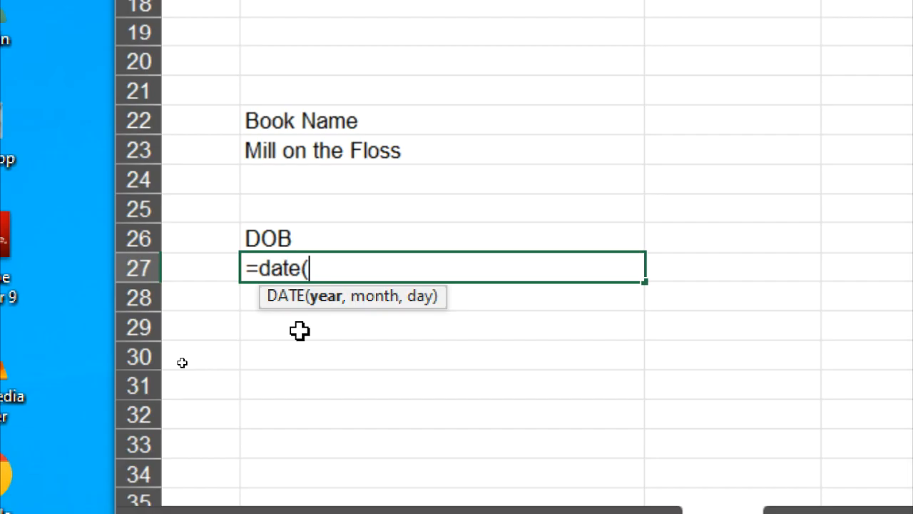
pyautogui.write('2008')
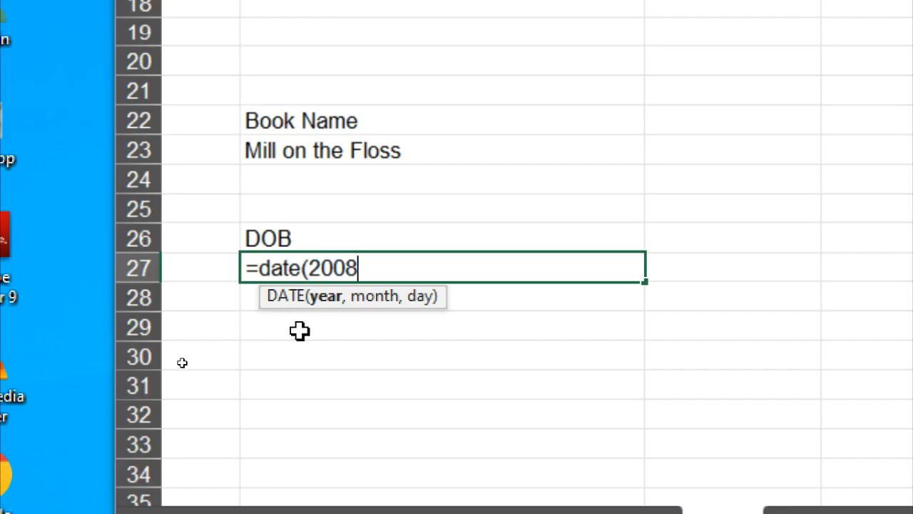
pyautogui.write(',')
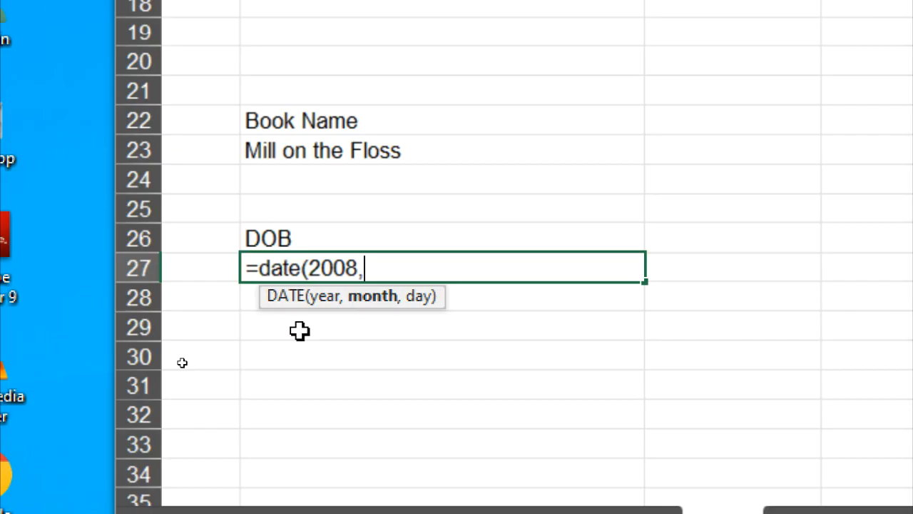
pyautogui.write('3,12')
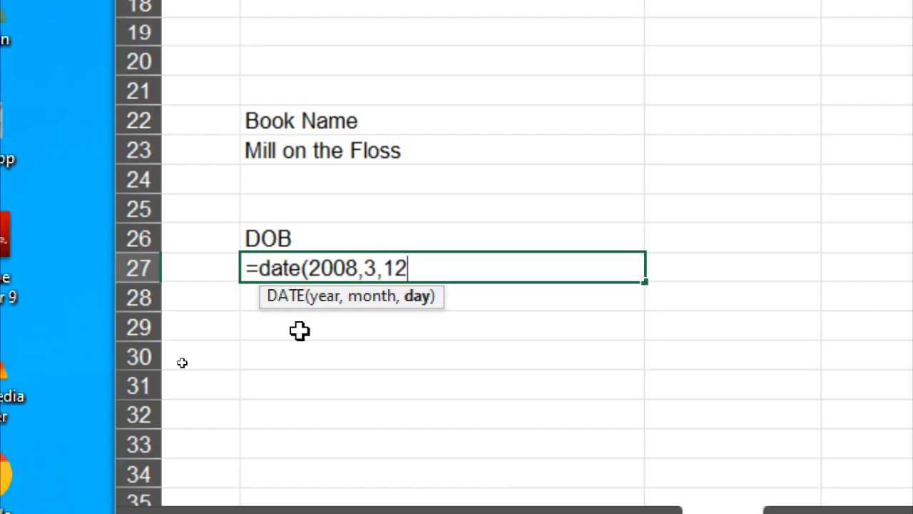
pyautogui.write(')')
pyautogui.press('Return')
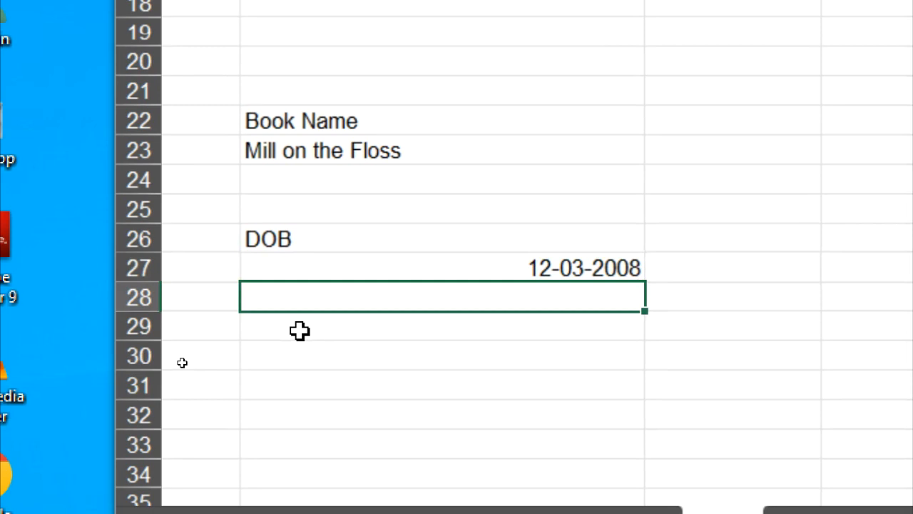
pyautogui.click(300, 330)
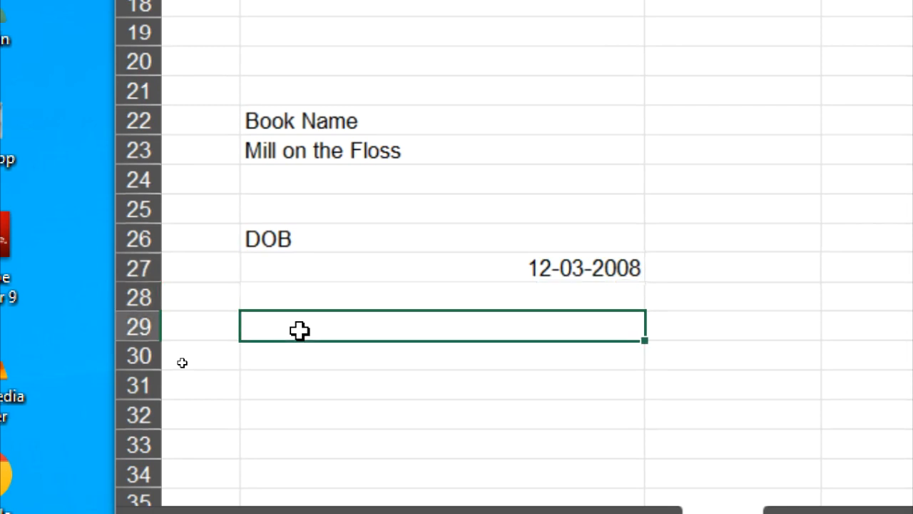
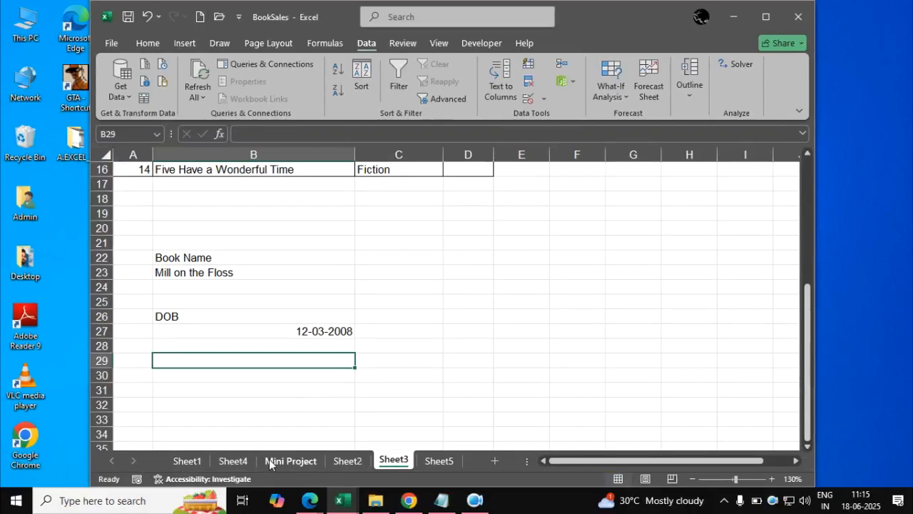
# Switch to Sheet5 and enter the headings Time In in cell C5 and Time Out in cell D5.
pyautogui.click(438, 460)
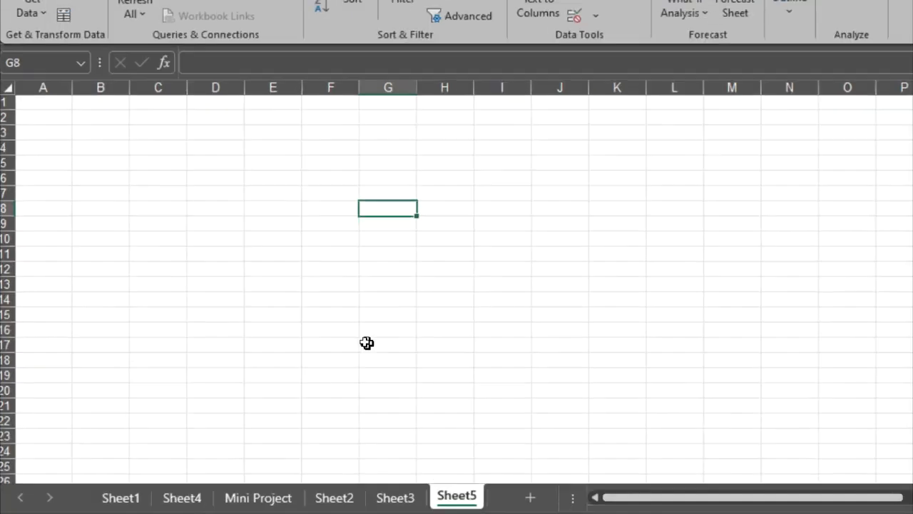
pyautogui.click(182, 155)
pyautogui.write('T')
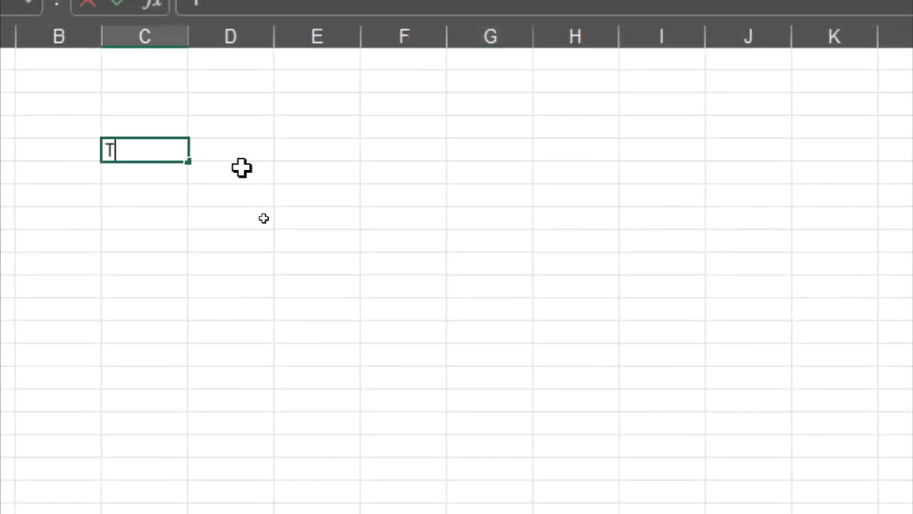
pyautogui.write('ime In')
pyautogui.press('Tab')
pyautogui.press('Up')
pyautogui.write('t')
pyautogui.press('BackSpace')
pyautogui.press('Down')
pyautogui.write('Time')
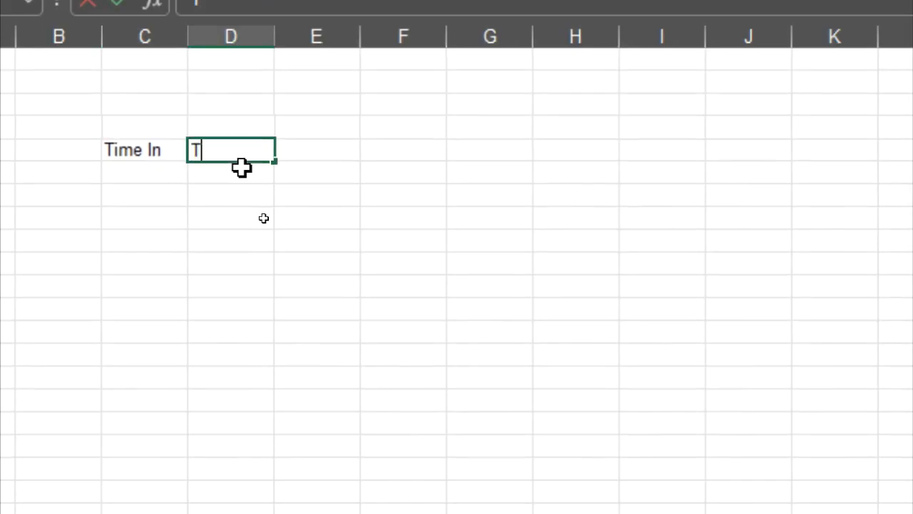
pyautogui.write(' Out')
pyautogui.press('Return')
pyautogui.press('Left')
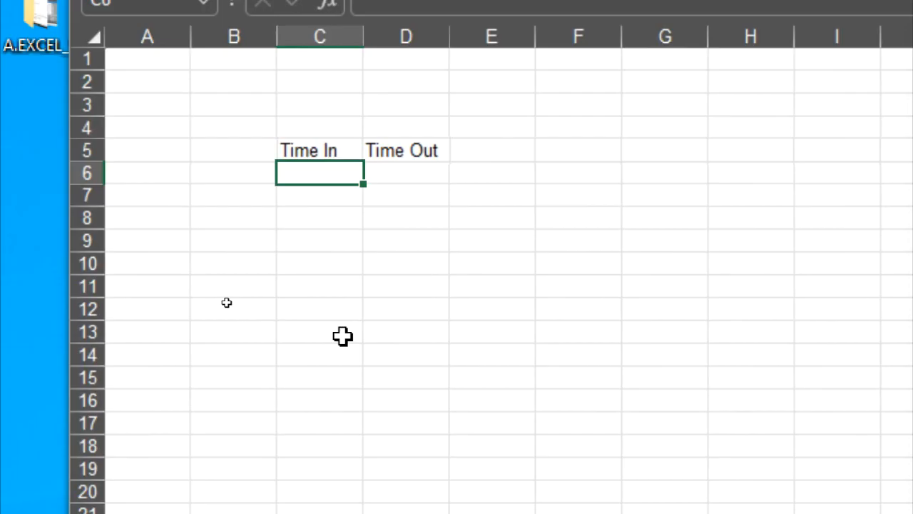
pyautogui.write('=time')
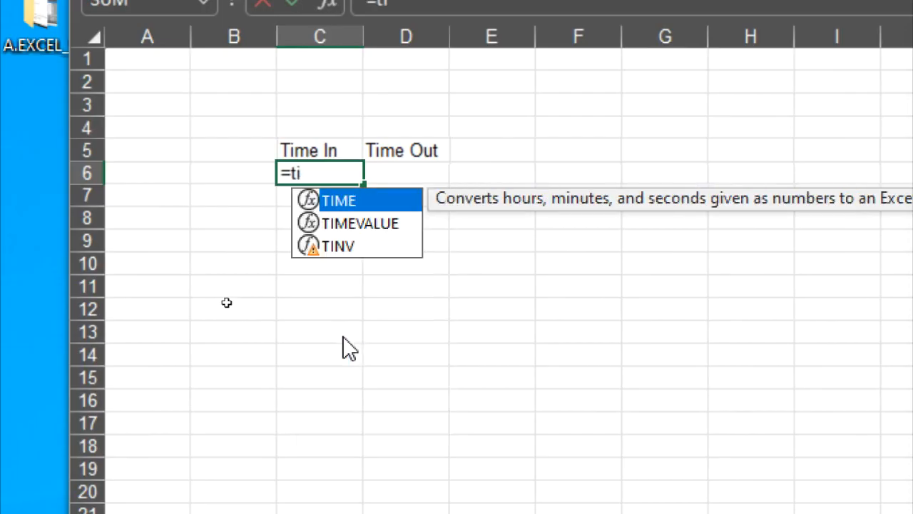
pyautogui.press('BackSpace')
pyautogui.press('BackSpace')
pyautogui.press('BackSpace')
pyautogui.press('BackSpace')
pyautogui.press('BackSpace')
pyautogui.write('4:30')
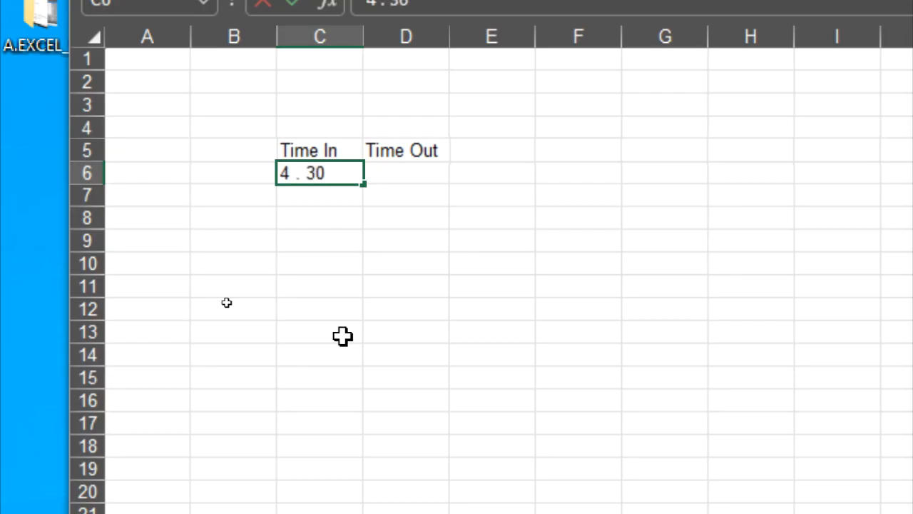
pyautogui.press('BackSpace')
pyautogui.press('BackSpace')
pyautogui.press('BackSpace')
pyautogui.press('BackSpace')
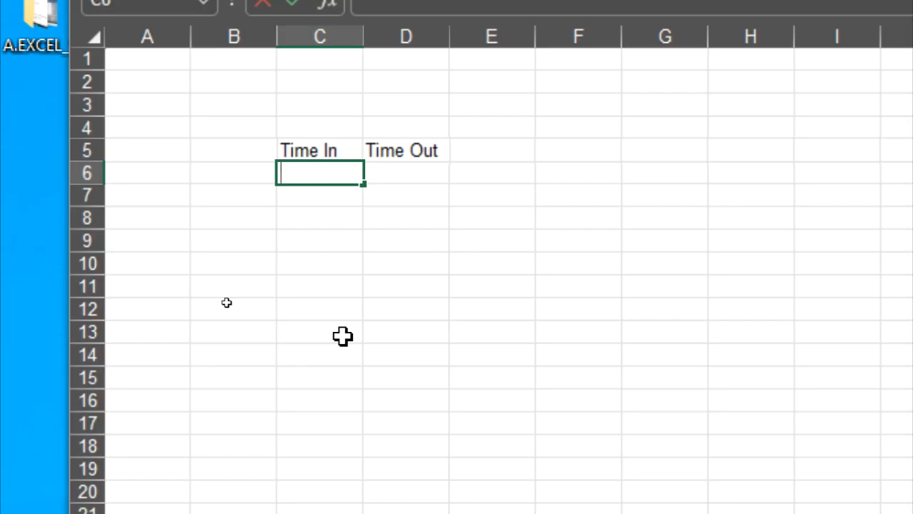
pyautogui.press('Return')
pyautogui.press('Up')
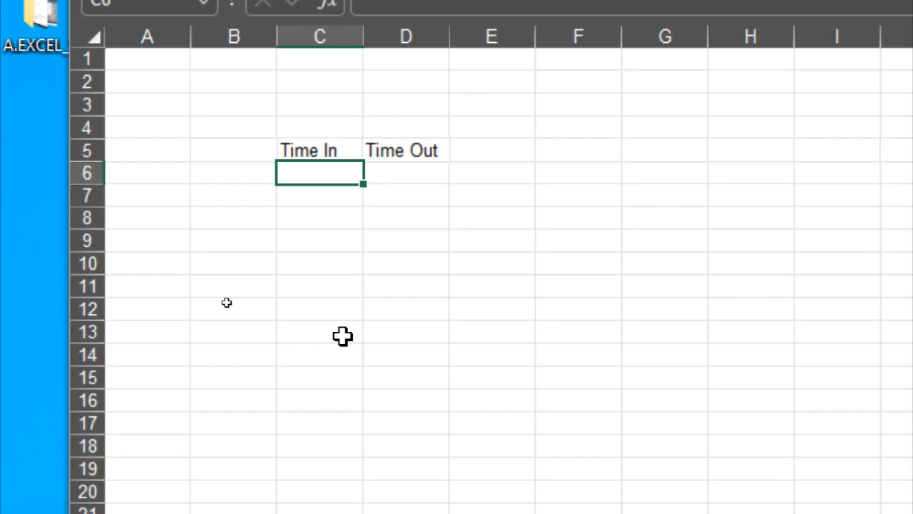
# Enter the formula =TIME(16,30,0) in cell C6 under the Time In heading.
pyautogui.press('F2')
pyautogui.write('=tim')
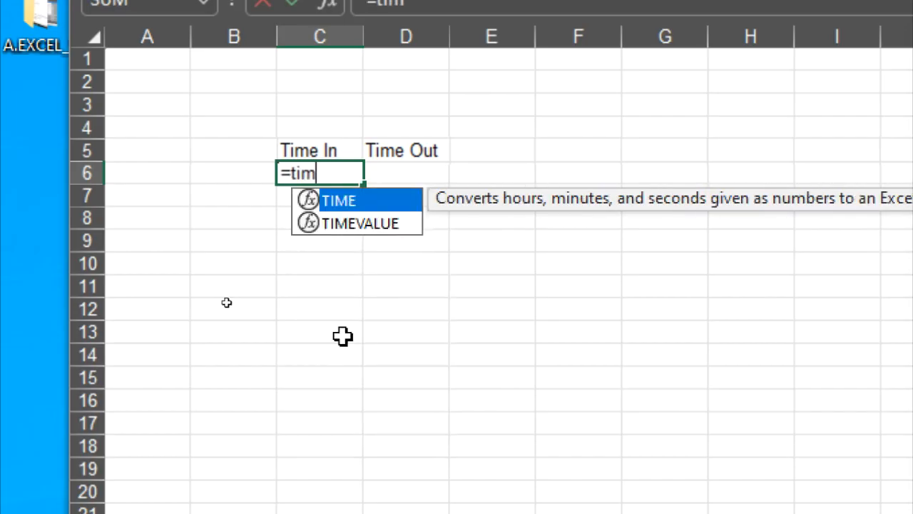
pyautogui.write('e(')
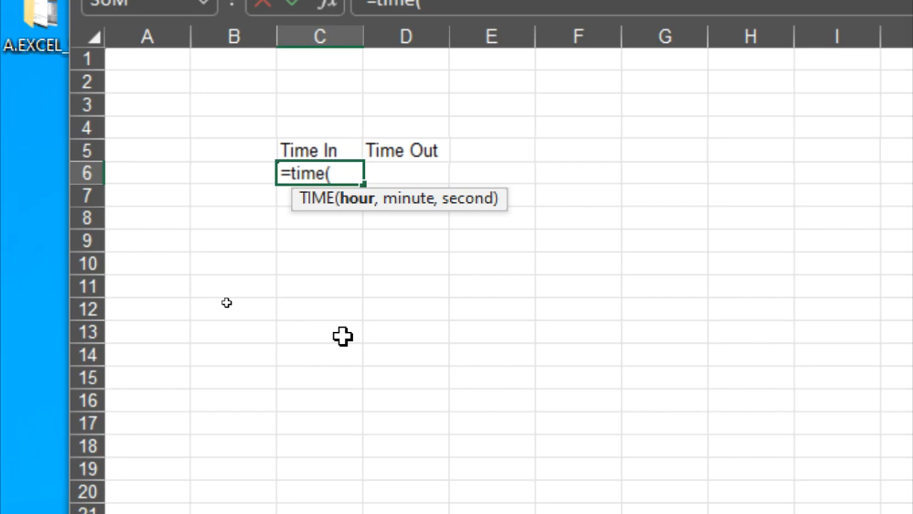
pyautogui.write('16,30,0)')
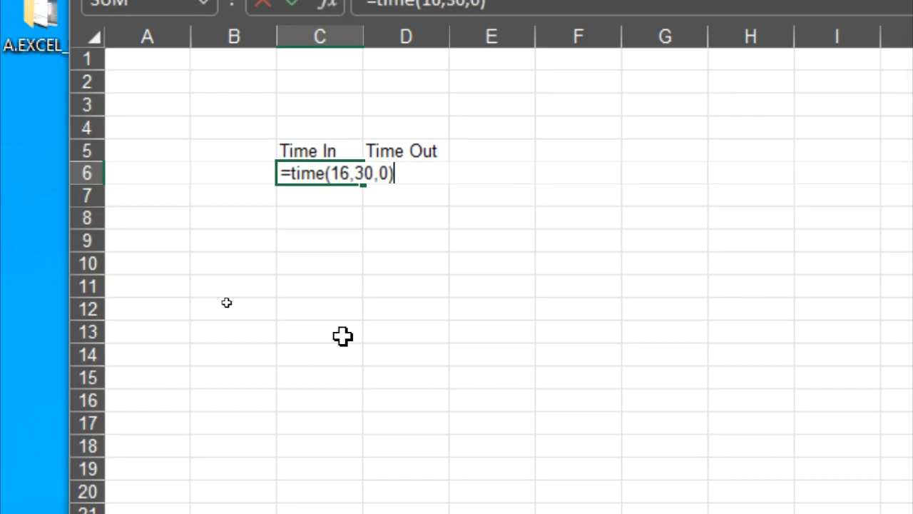
pyautogui.press('Return')
# Enter the formula =TIME(3,10,0) in cell D6 under the Time Out heading.
pyautogui.press('Right')
pyautogui.press('Up')
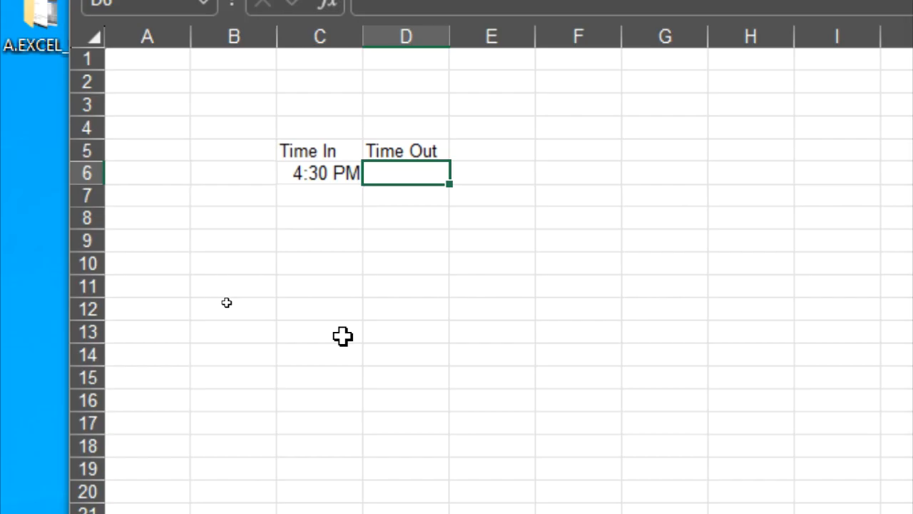
pyautogui.write('=tim')
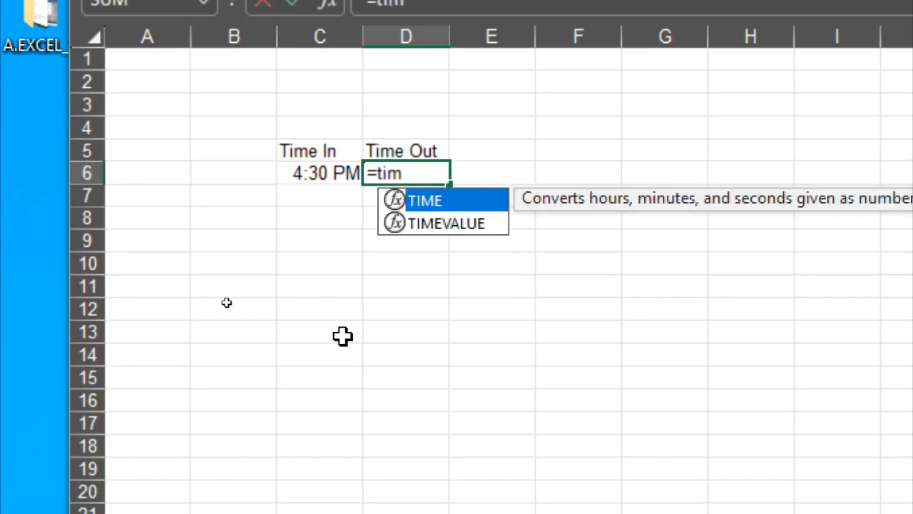
pyautogui.write('e(3,10,0)')
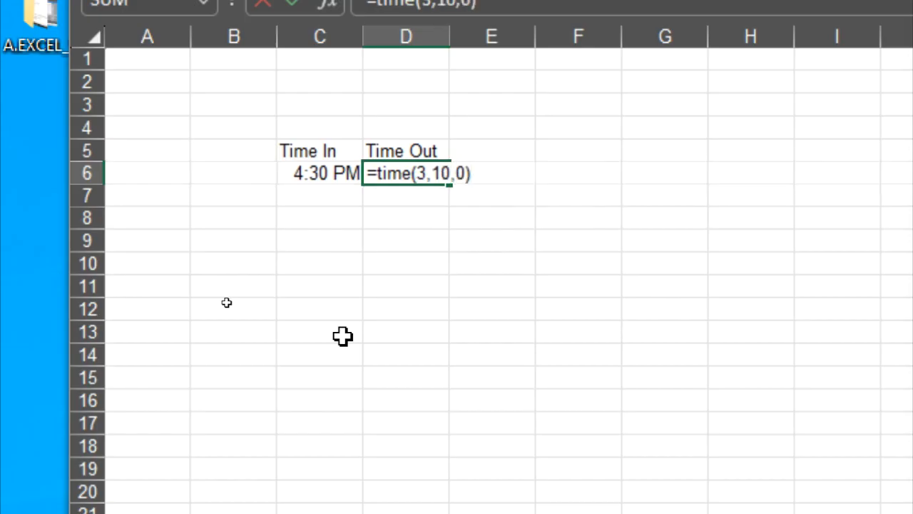
pyautogui.press('Return')
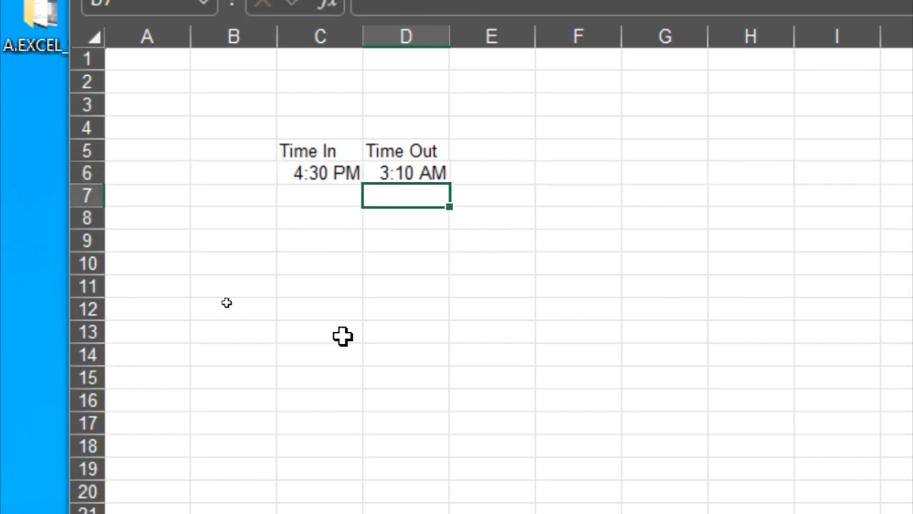
# Enter the formula =TIME(8,30,0) in cell C7 as the second Time In value.
pyautogui.press('Left')
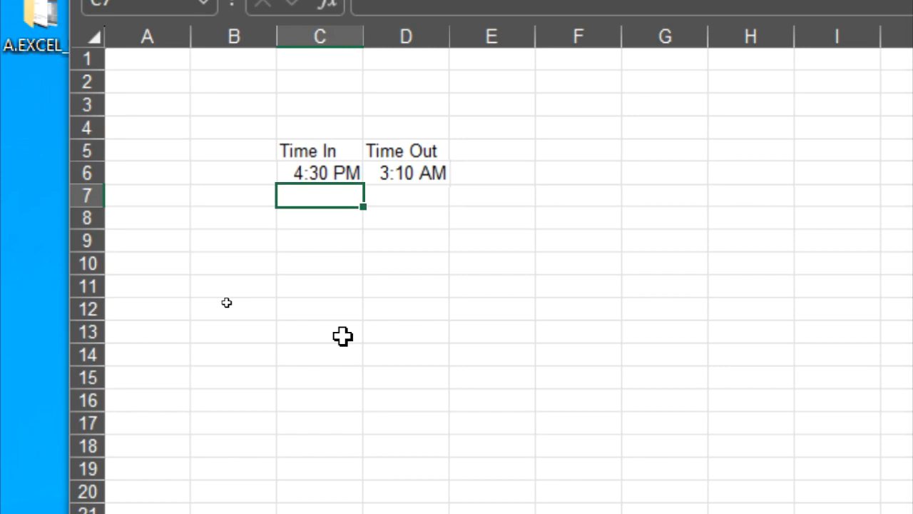
pyautogui.write('=time(')
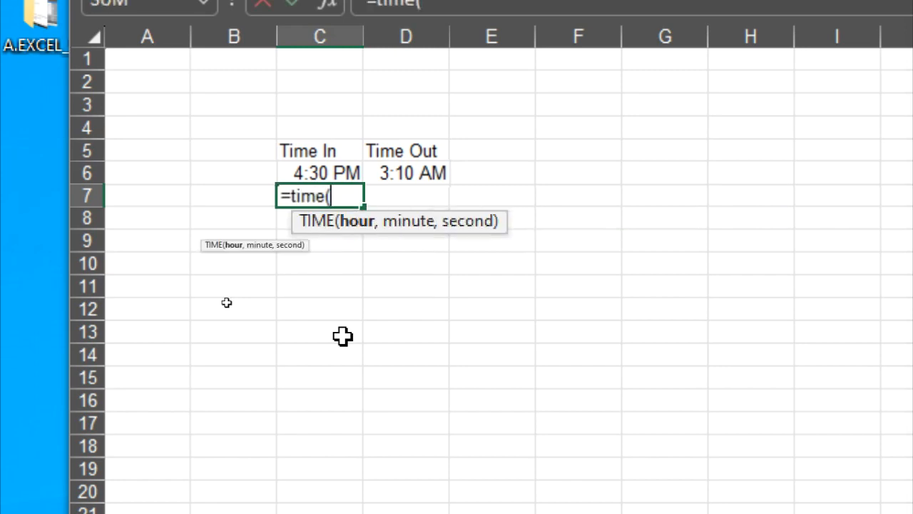
pyautogui.write('8,30,0)')
pyautogui.press('BackSpace')
pyautogui.write(',0)')
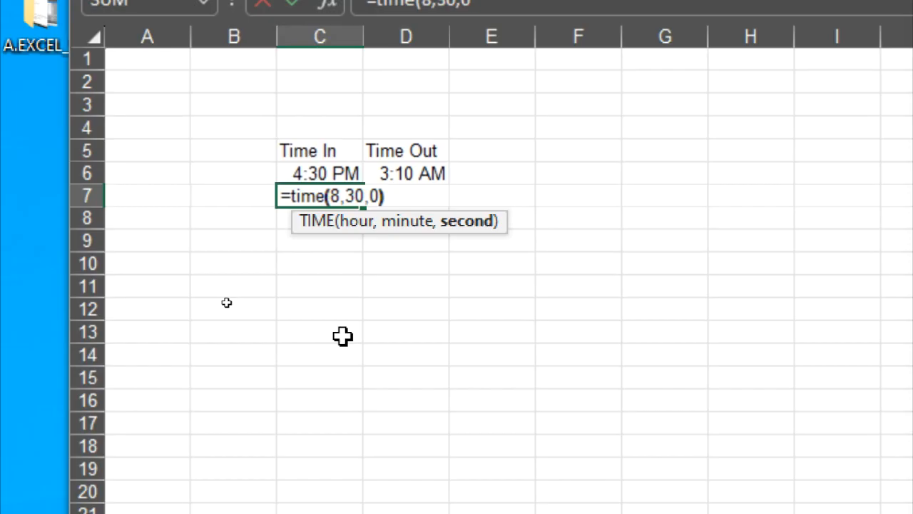
pyautogui.press('Tab')
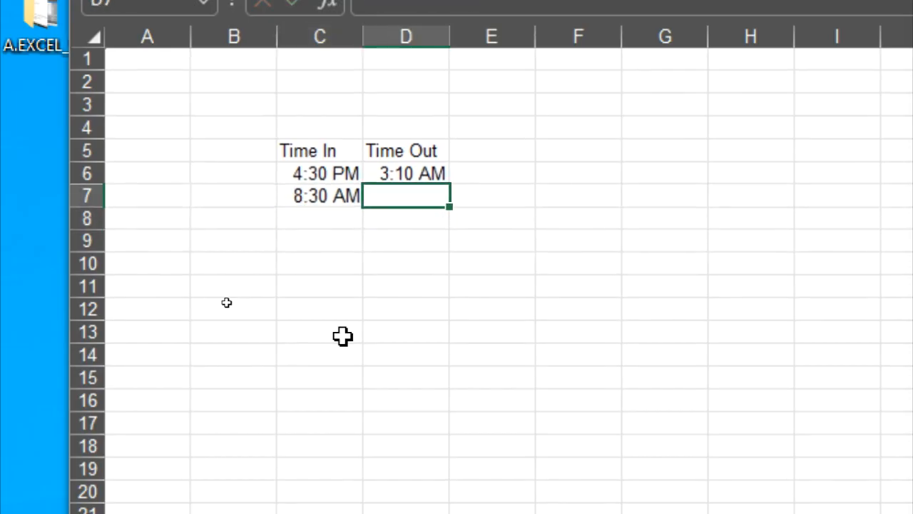
# Enter the formula =TIME(18,20,0) in cell D7 as the second Time Out value.
pyautogui.write('=time(')
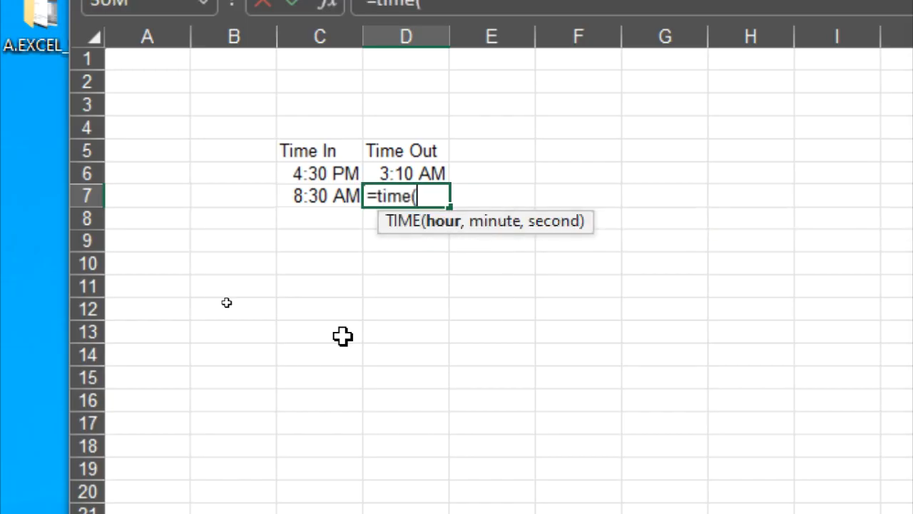
pyautogui.write('18,')
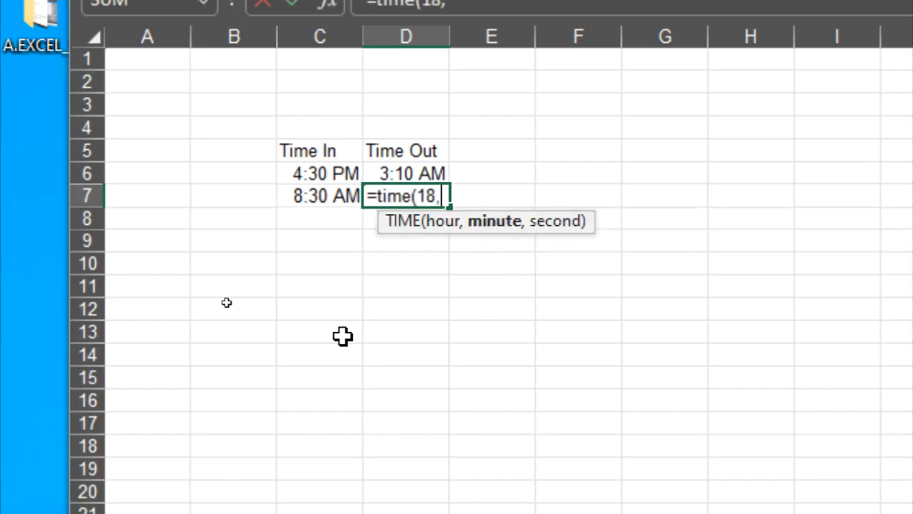
pyautogui.write('20,0)')
pyautogui.press('Return')
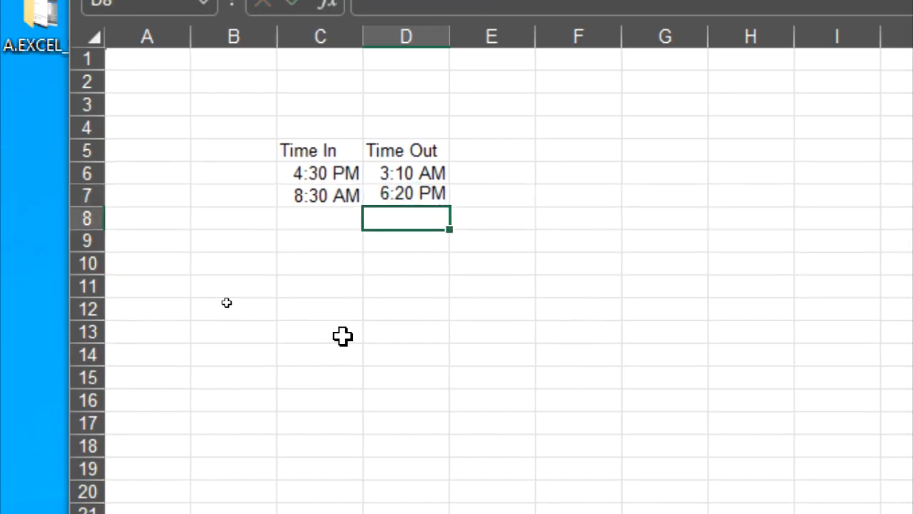
# Add the heading Working Hours in cell E5 next to the Time Out heading.
pyautogui.press('Right')
pyautogui.press('Right')
pyautogui.press('Up')
pyautogui.press('Up')
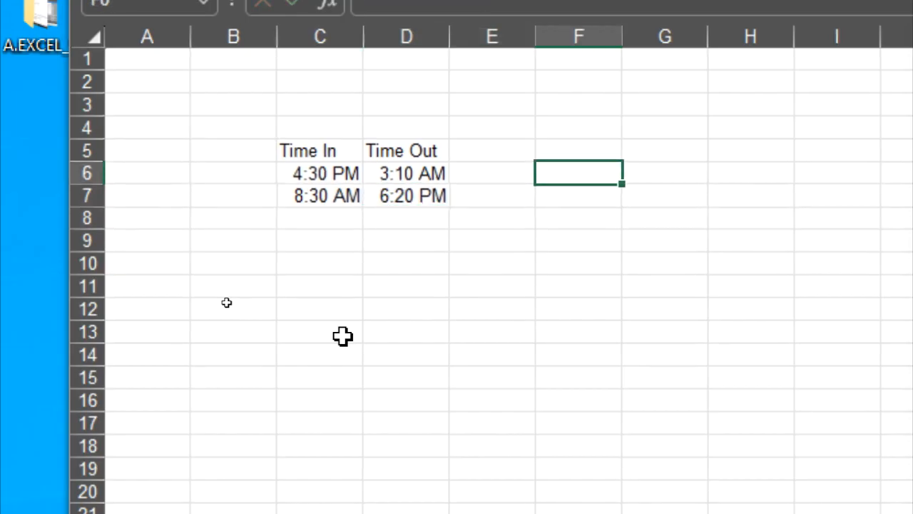
pyautogui.press('Left')
pyautogui.press('Up')
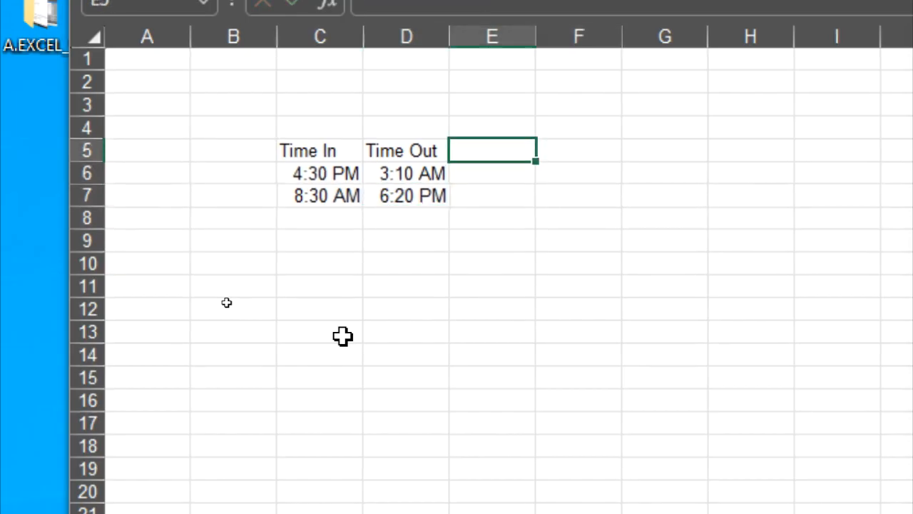
pyautogui.write('Wor')
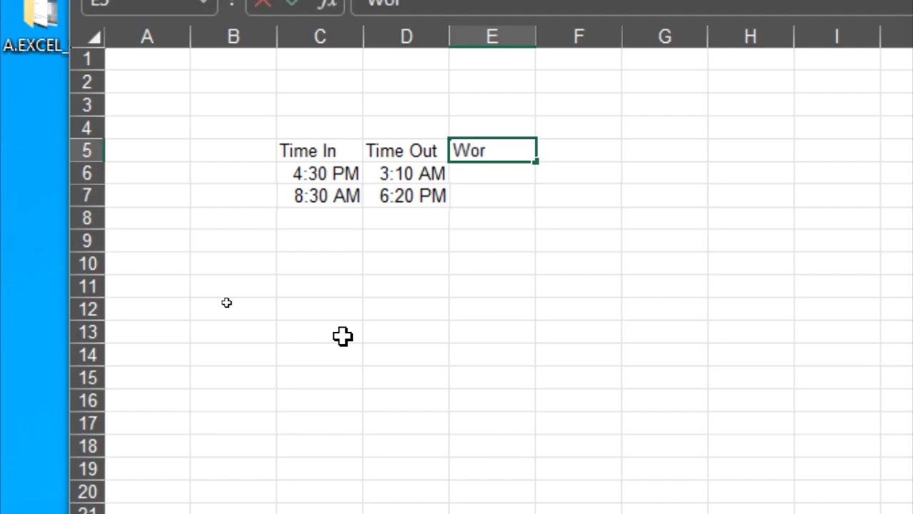
pyautogui.write('king Hours')
pyautogui.press('Return')
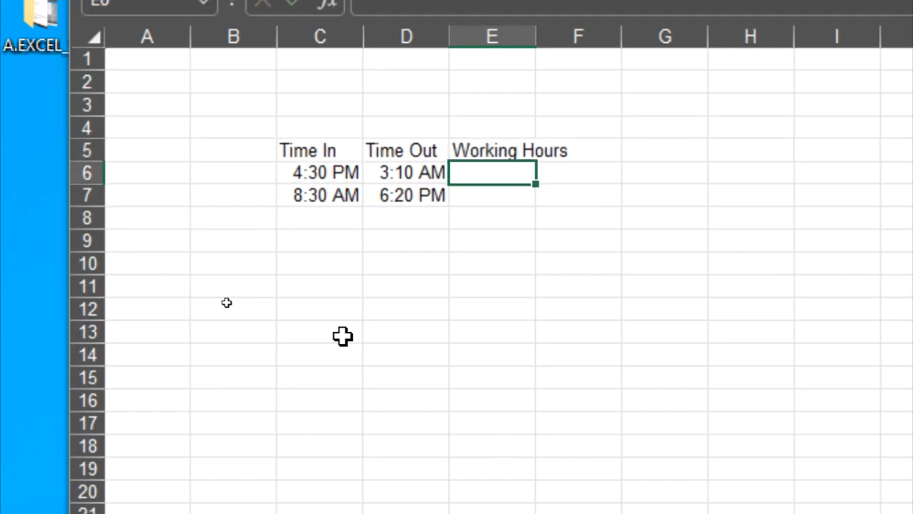
# Autofit the width of column E to the Working Hours heading.
pyautogui.press('Left')
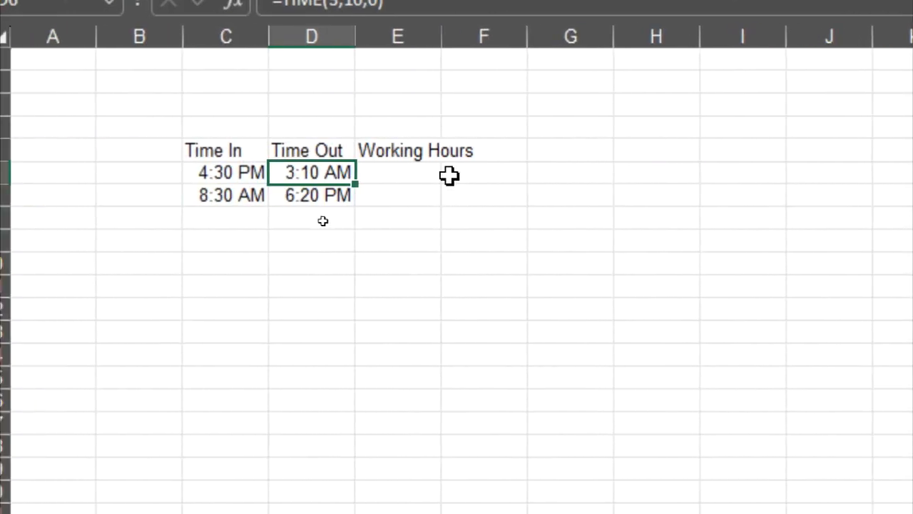
pyautogui.click(425, 154)
pyautogui.click(427, 176)
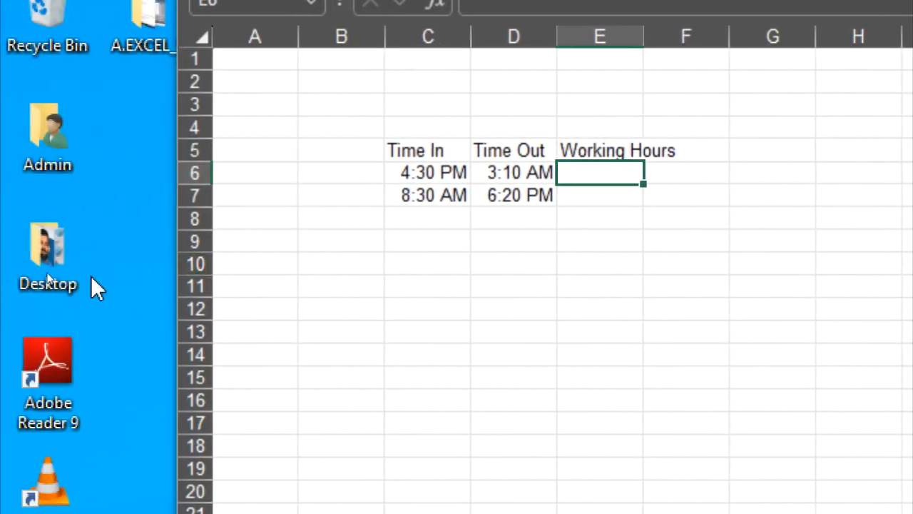
pyautogui.click(382, 289)
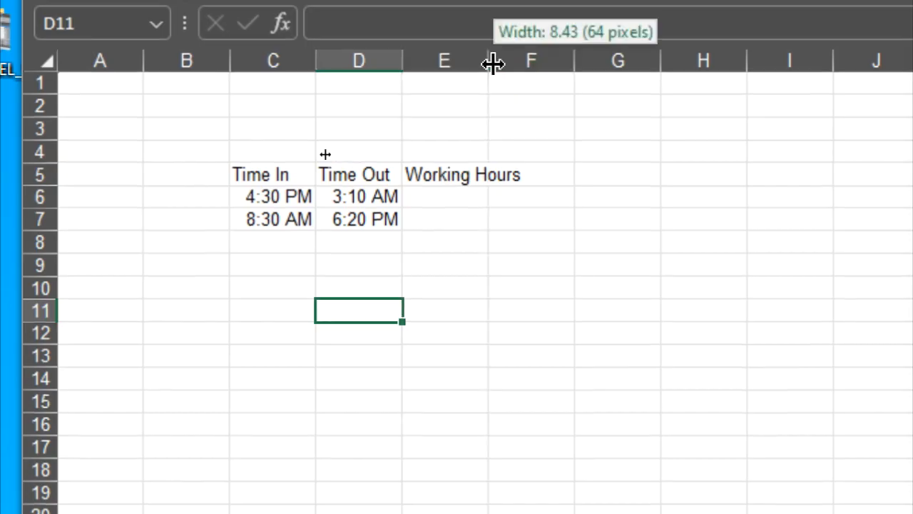
pyautogui.doubleClick(500, 64)
pyautogui.click(483, 218)
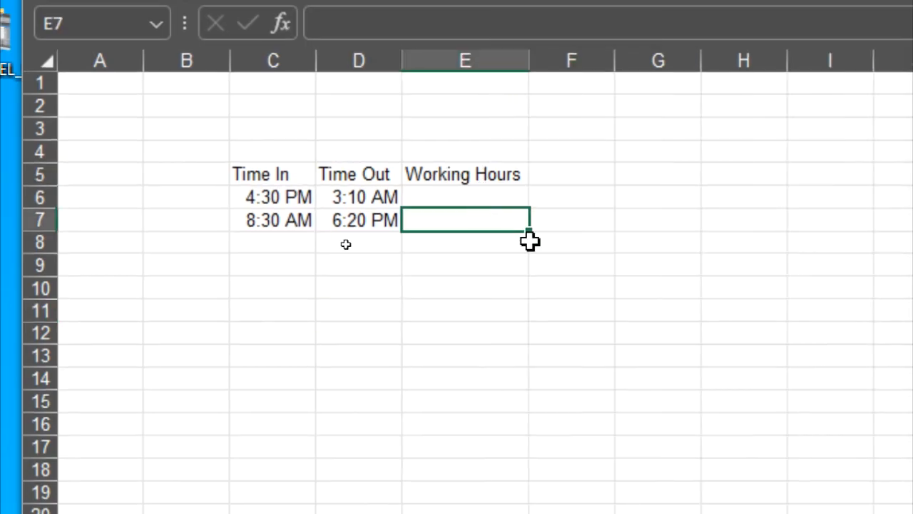
pyautogui.click(543, 330)
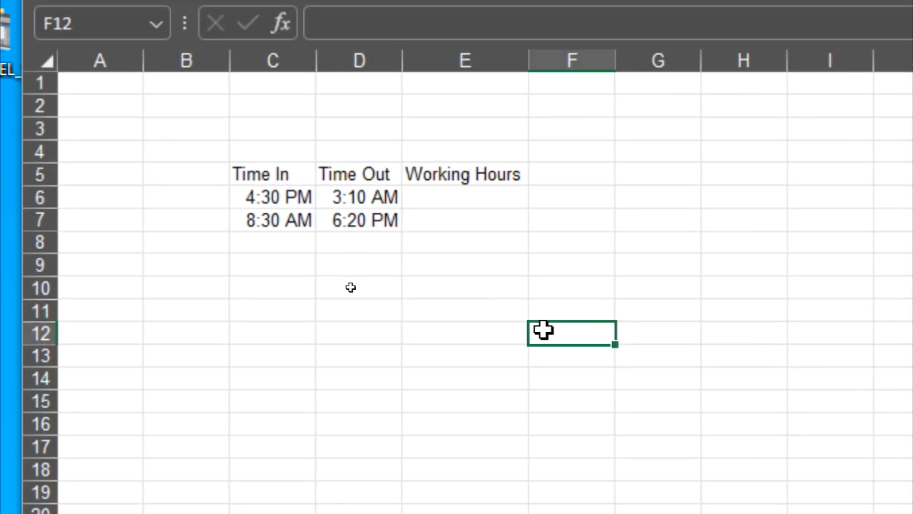
pyautogui.click(460, 305)
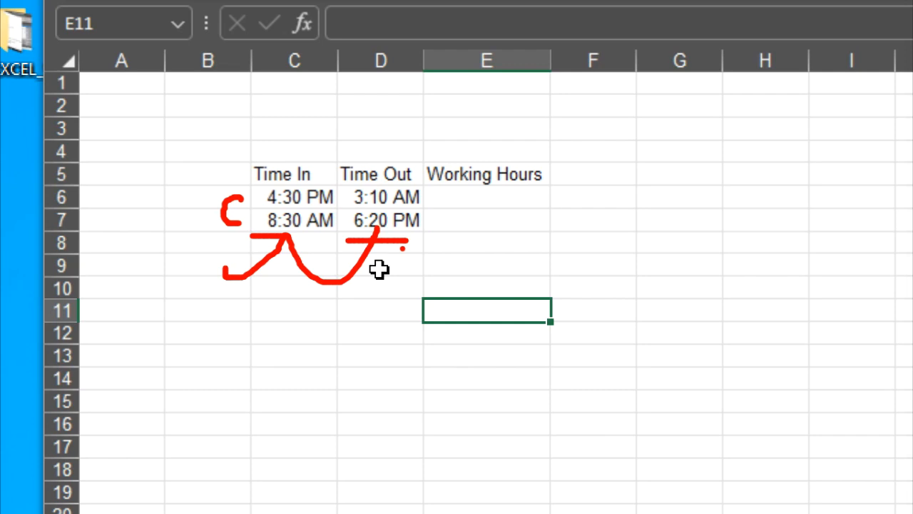
pyautogui.press('Escape')
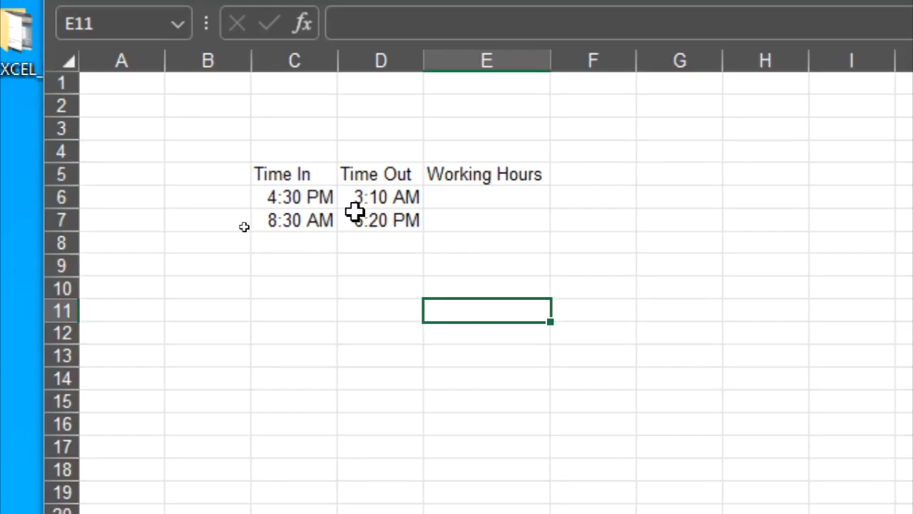
pyautogui.moveTo(309, 213); pyautogui.dragTo(355, 216)
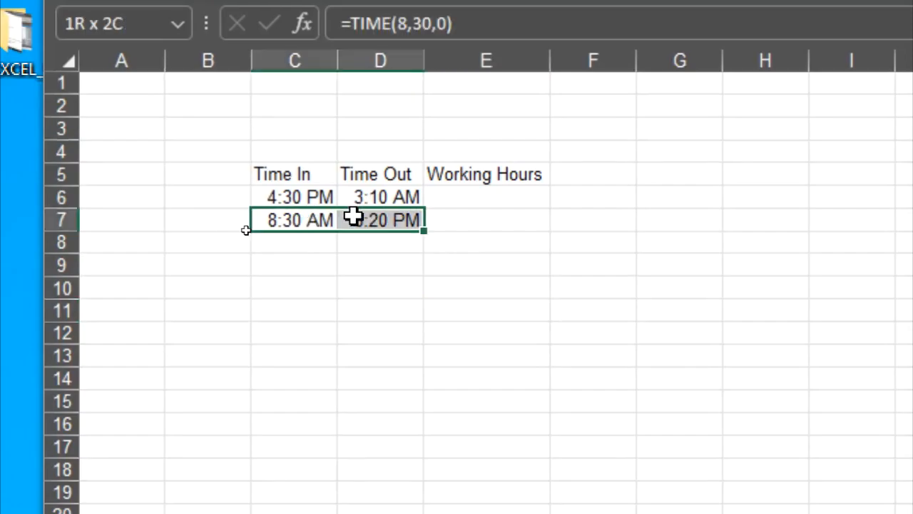
pyautogui.click(462, 227)
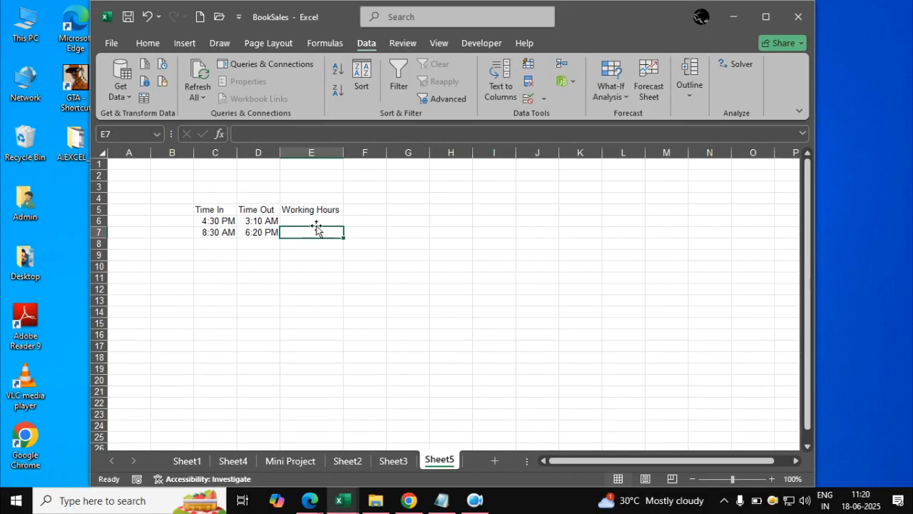
pyautogui.click(259, 233)
pyautogui.click(148, 43)
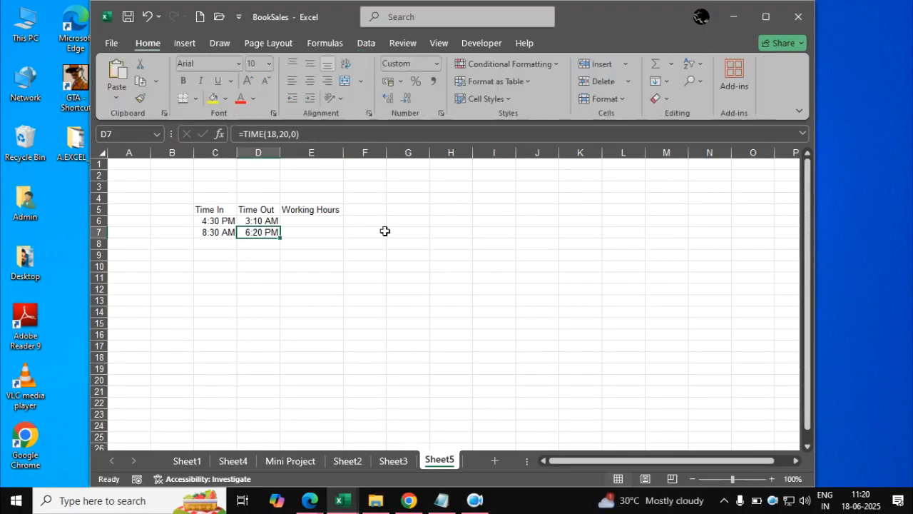
pyautogui.click(404, 257)
pyautogui.click(261, 233)
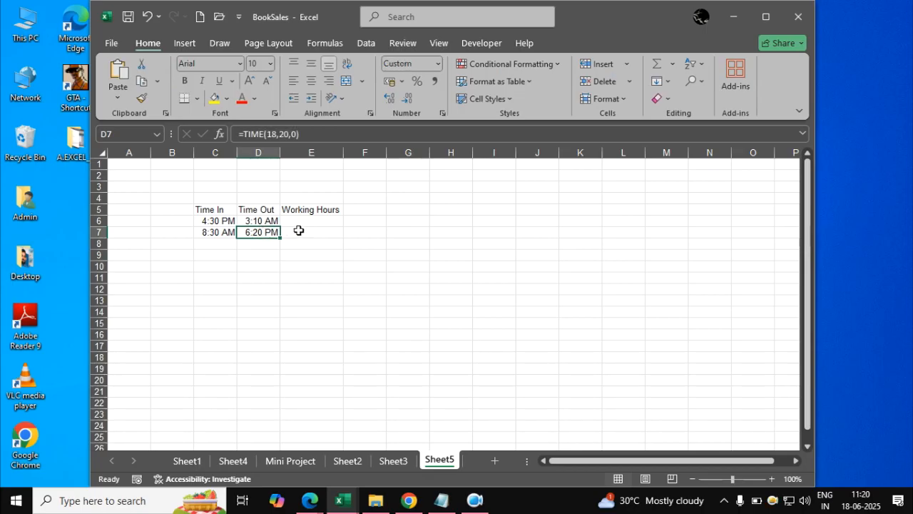
pyautogui.click(301, 230)
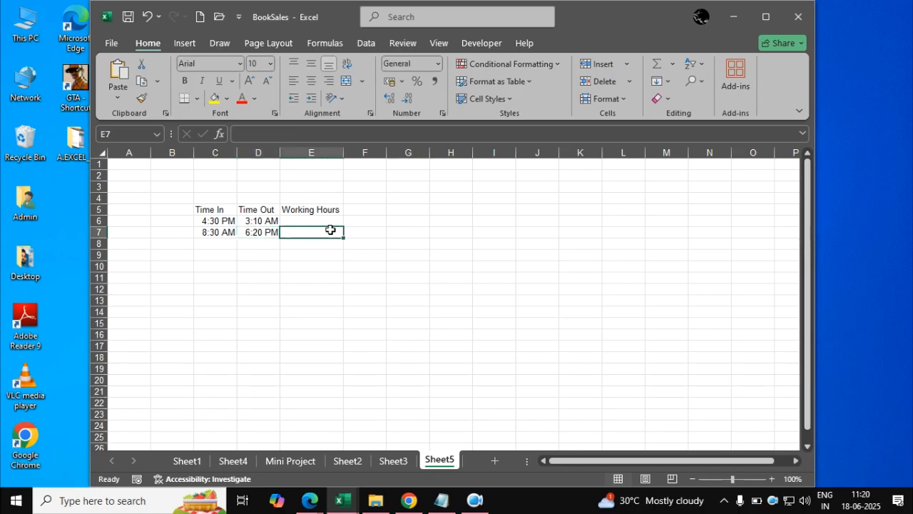
pyautogui.click(441, 114)
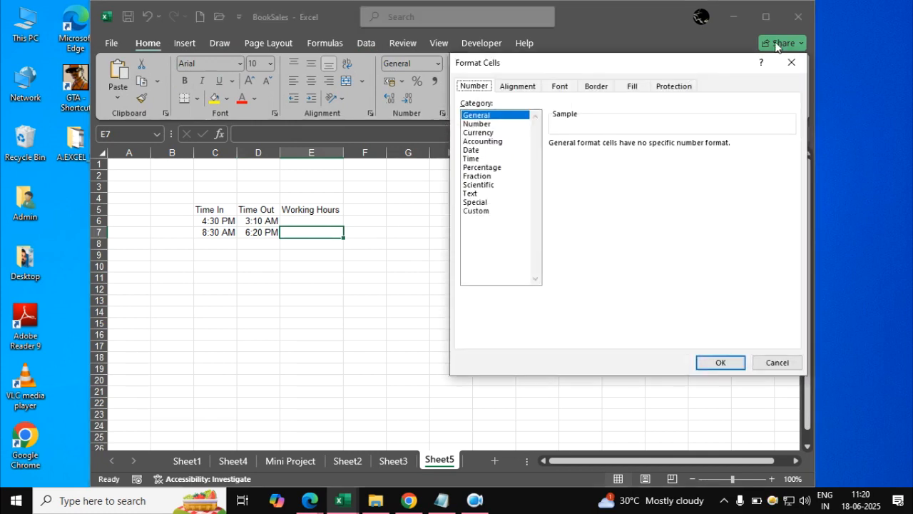
pyautogui.click(791, 62)
pyautogui.click(304, 282)
# Format the Working Hours cells E6:E7 with the Time category's second 13:30 type, and select cell E7.
pyautogui.moveTo(307, 221); pyautogui.dragTo(318, 241)
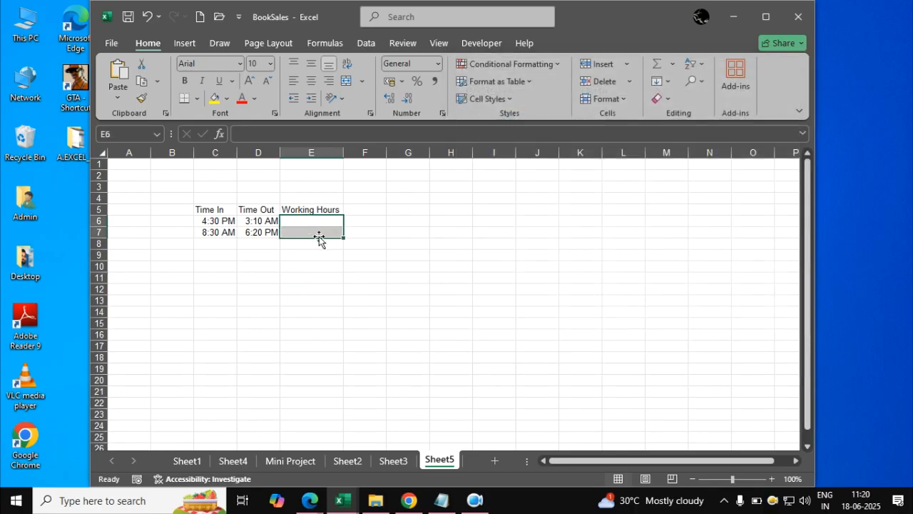
pyautogui.click(443, 114)
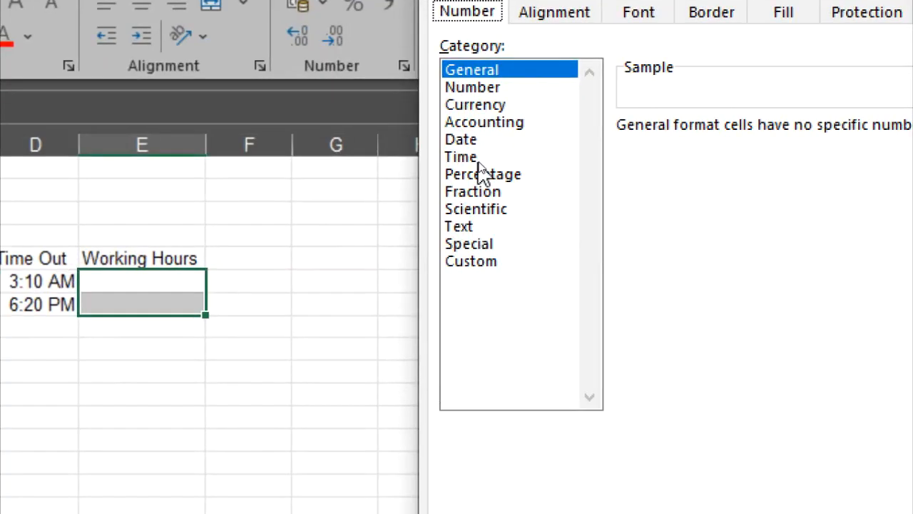
pyautogui.click(471, 162)
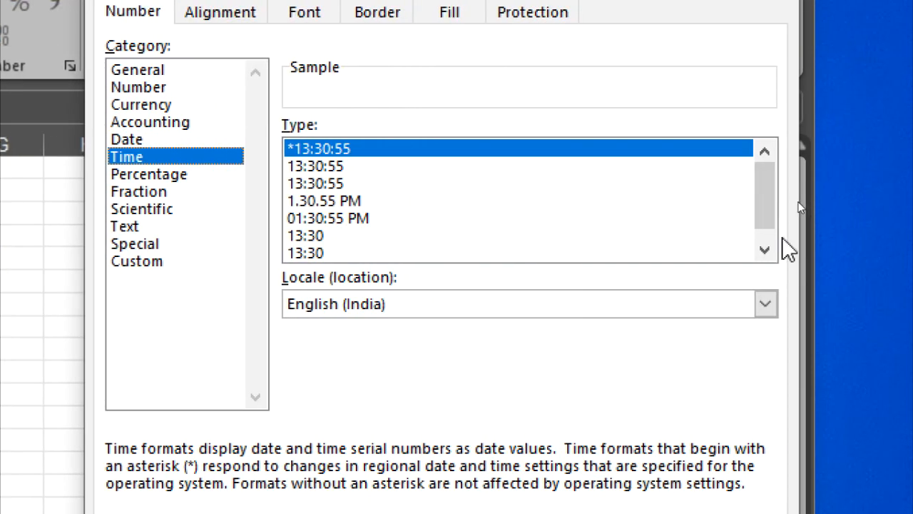
pyautogui.click(764, 252)
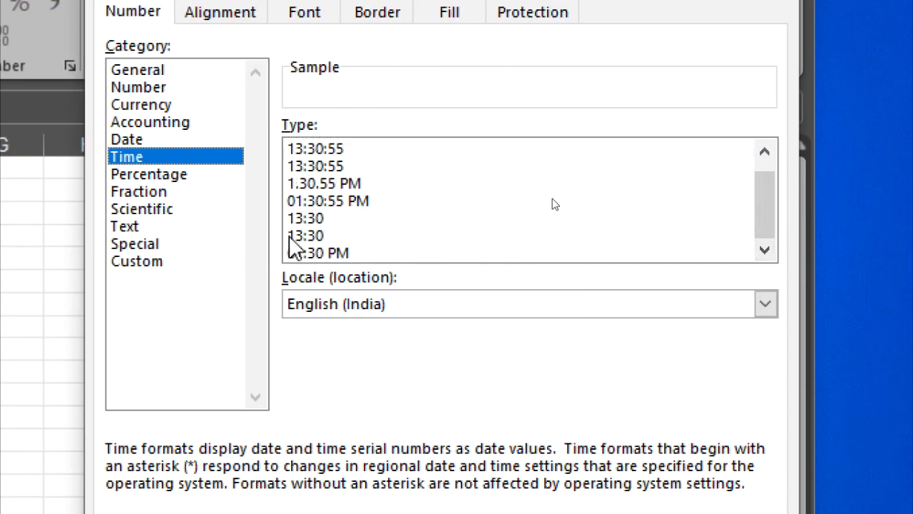
pyautogui.click(313, 235)
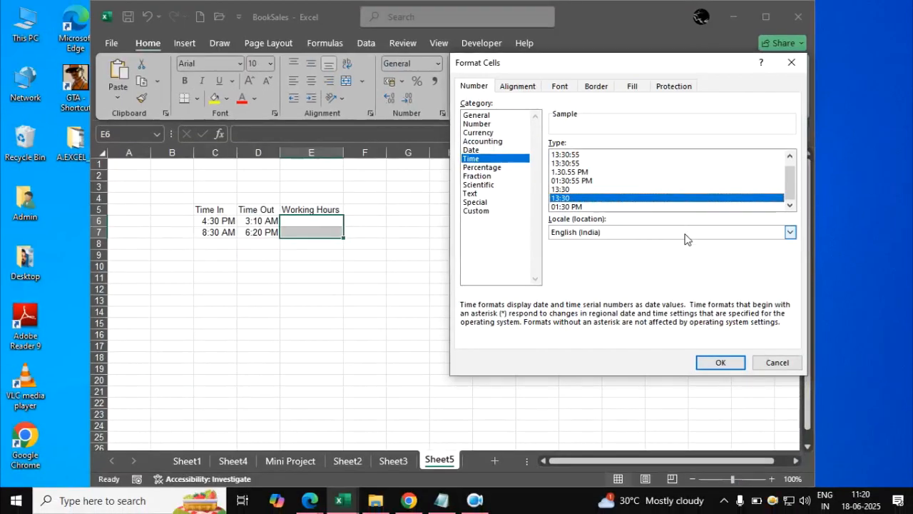
pyautogui.click(720, 362)
pyautogui.click(367, 290)
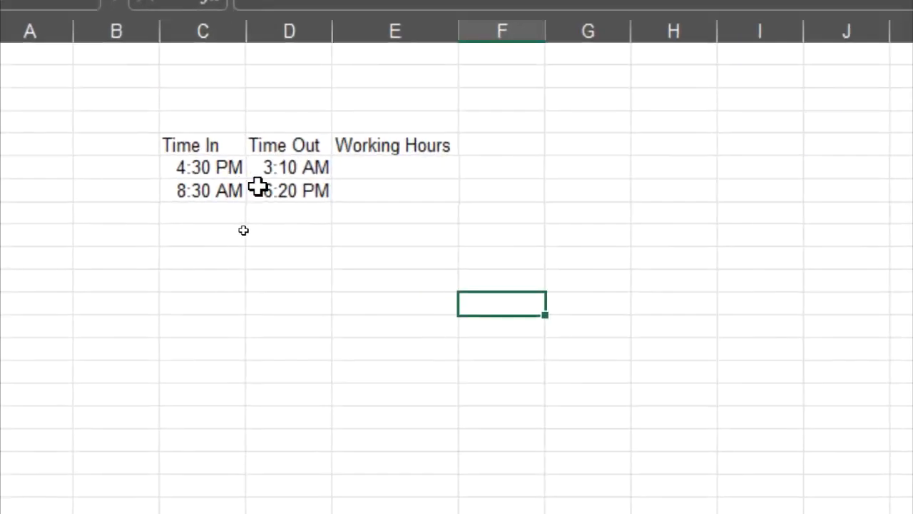
pyautogui.click(452, 190)
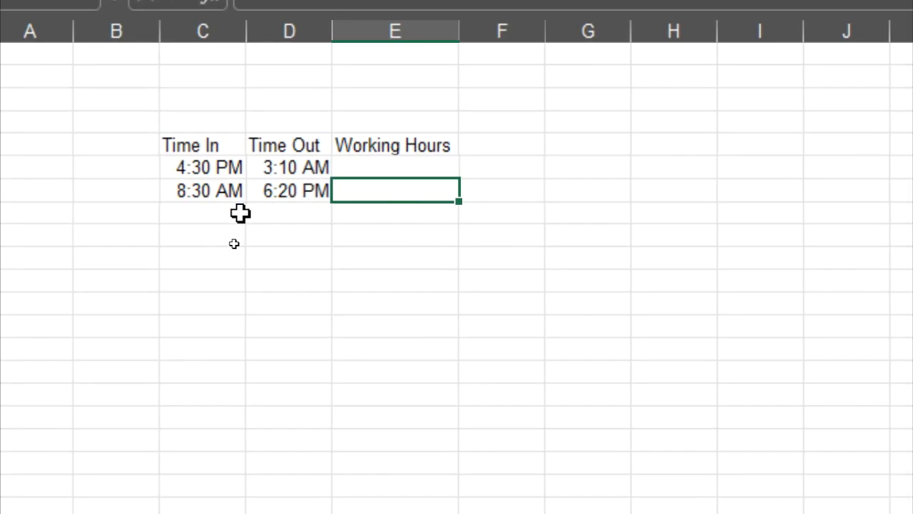
# Calculate the working hours for the second shift in cell E7 with the formula =D7-C7.
pyautogui.write('=')
pyautogui.click(316, 204)
pyautogui.write('-')
pyautogui.press('Left')
pyautogui.press('Left')
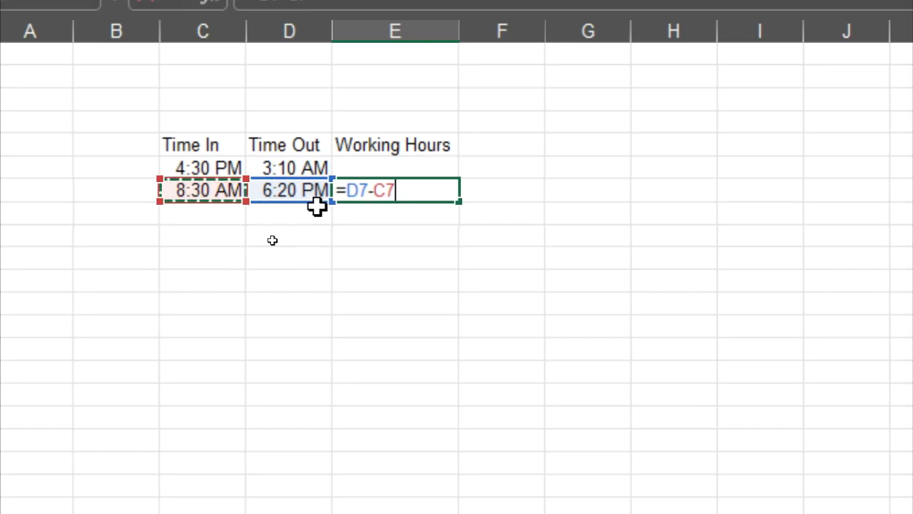
pyautogui.press('Return')
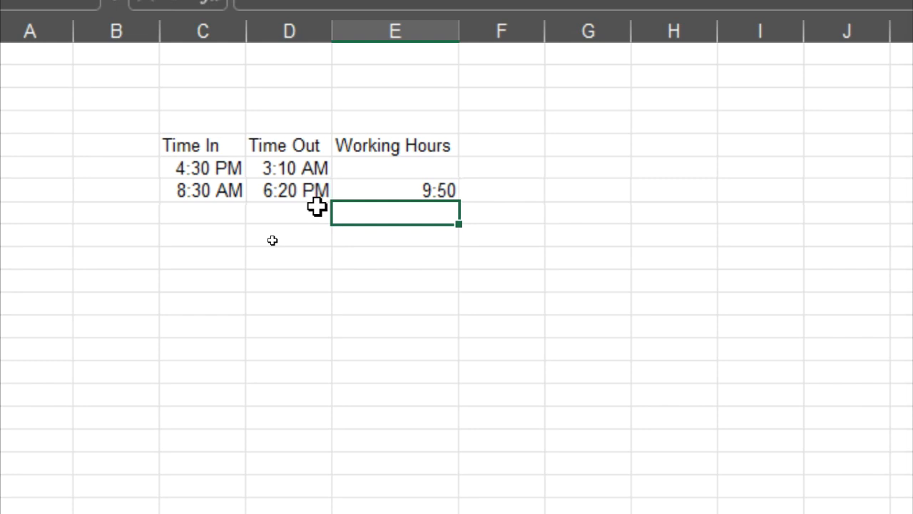
# Try the formula =D6-C6 in cell E6 for the overnight shift, and clear the cell.
pyautogui.press('Up')
pyautogui.press('Up')
pyautogui.write('=')
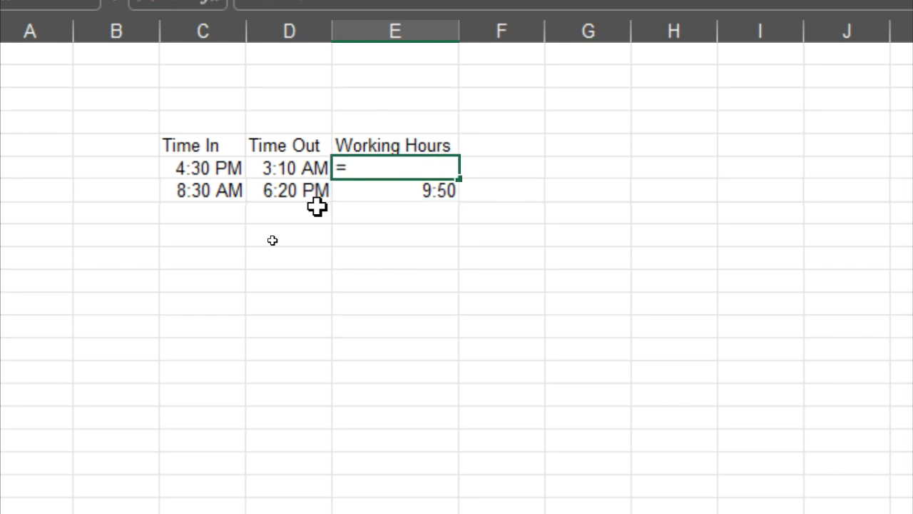
pyautogui.press('Left')
pyautogui.write('-')
pyautogui.press('Left')
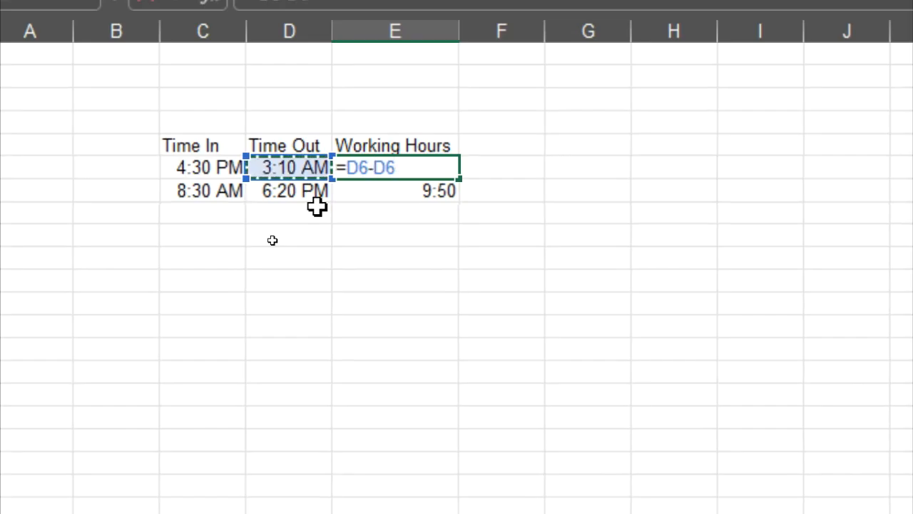
pyautogui.press('Left')
pyautogui.press('Return')
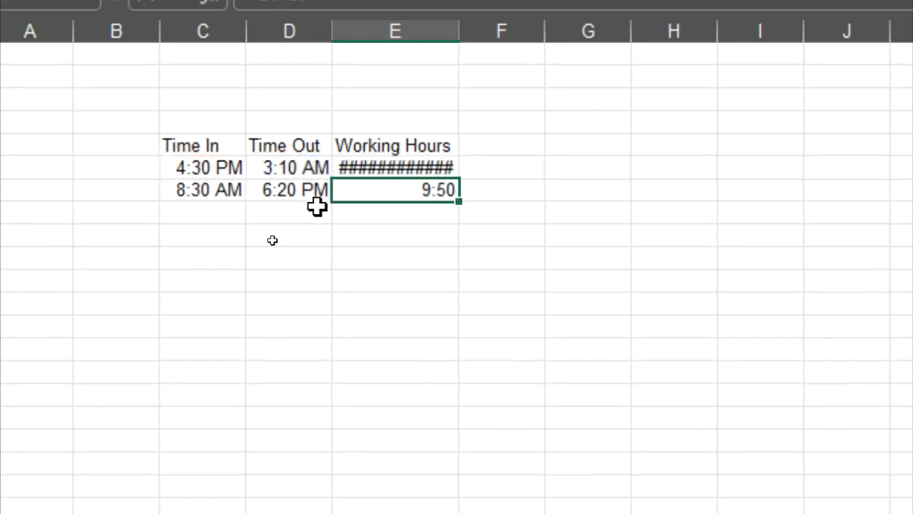
pyautogui.press('Up')
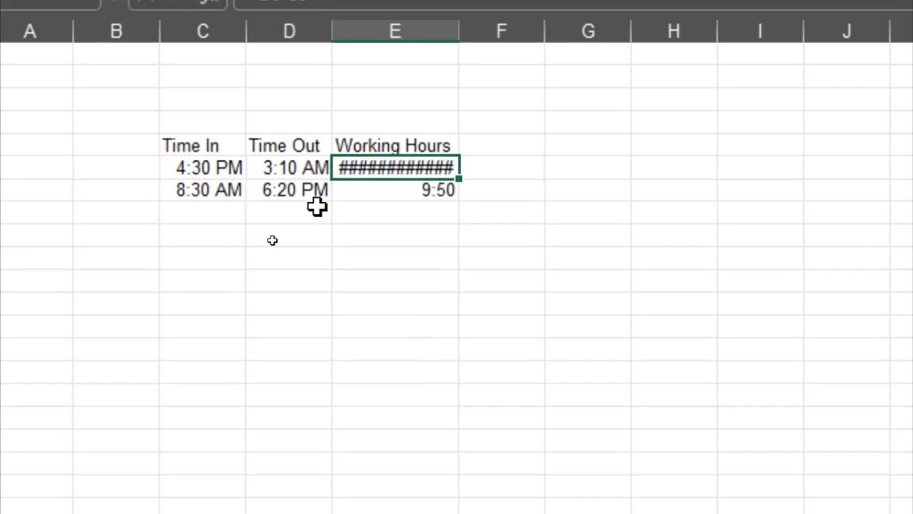
pyautogui.press('Delete')
pyautogui.press('Down')
pyautogui.press('Down')
pyautogui.press('Down')
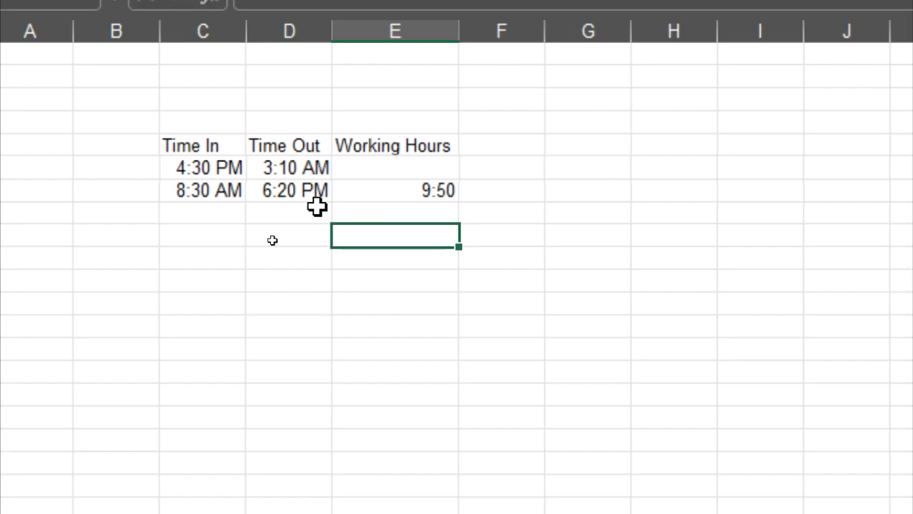
pyautogui.press('Up')
pyautogui.press('Up')
pyautogui.press('Up')
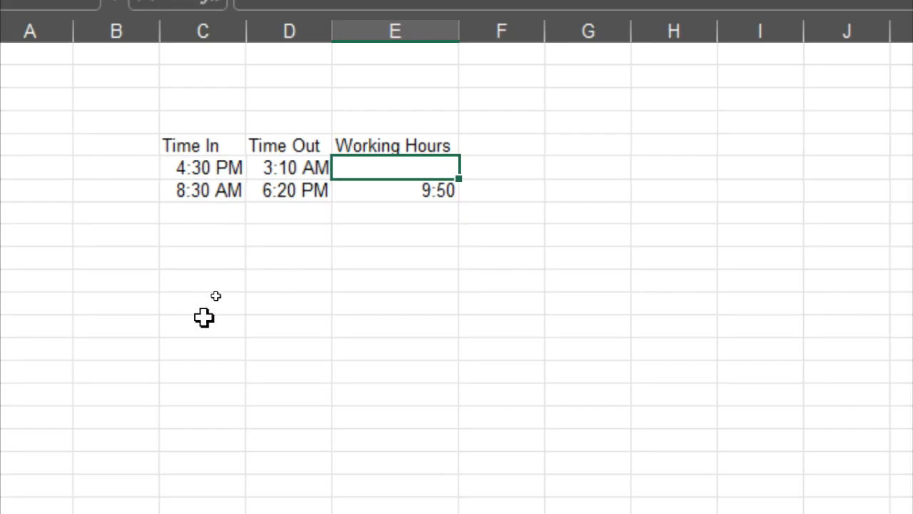
pyautogui.click(188, 185)
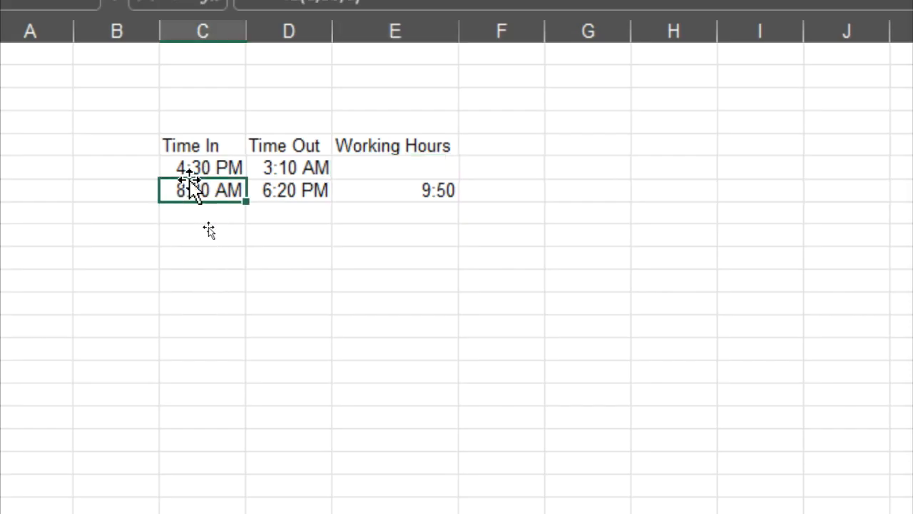
pyautogui.click(269, 175)
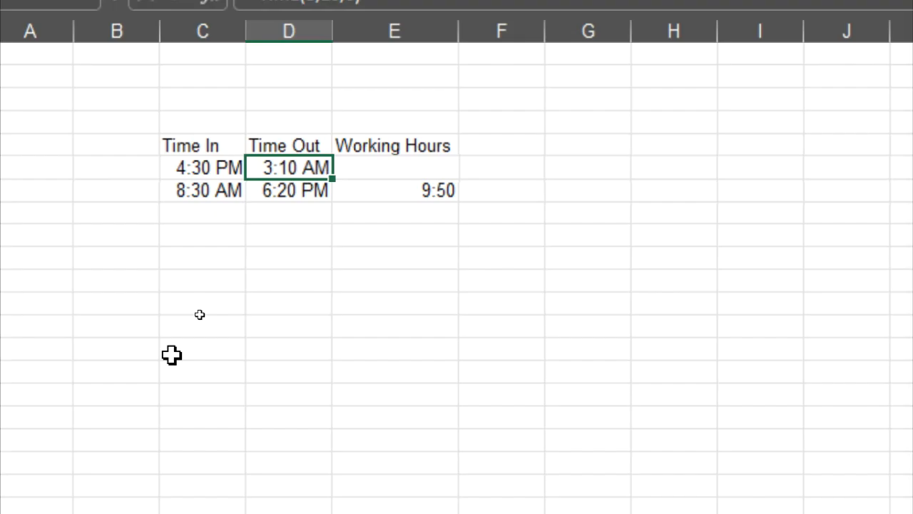
# Calculate the overnight shift's working hours in cell E6 with the formula =(D6-C6)+1.
pyautogui.click(446, 159)
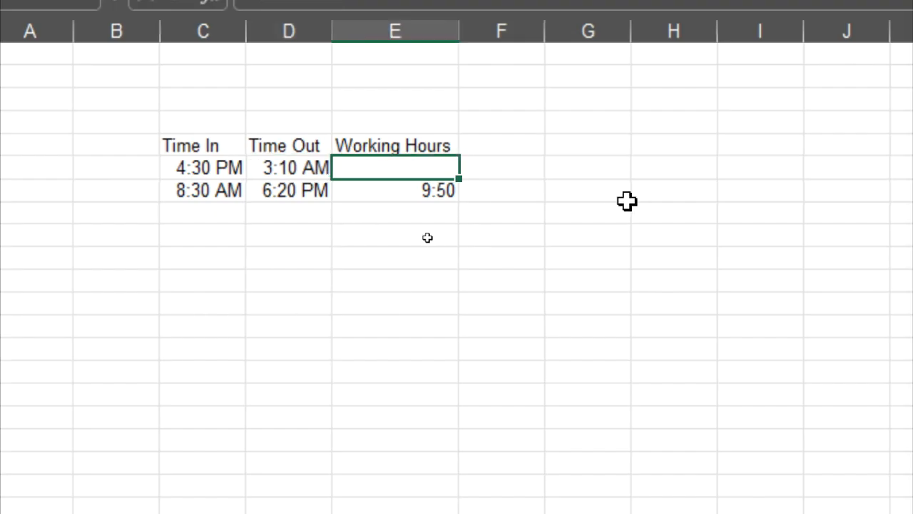
pyautogui.write('=(')
pyautogui.click(285, 168)
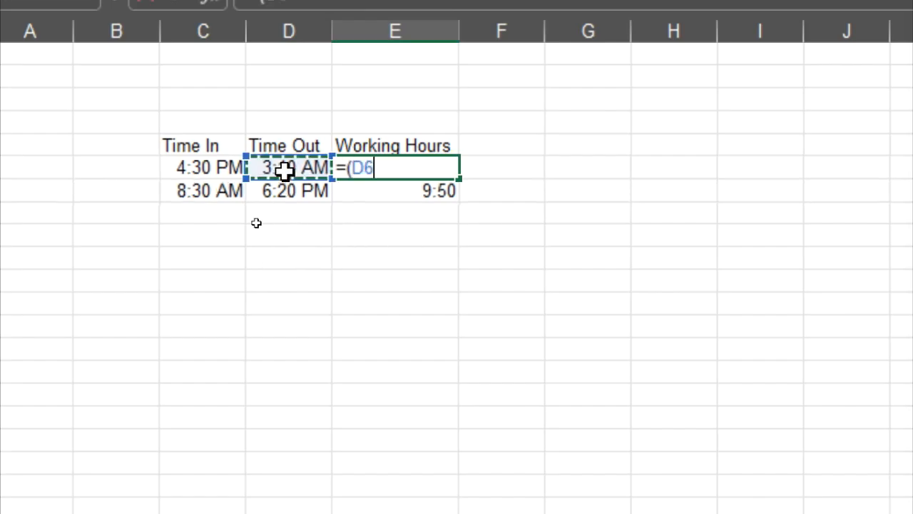
pyautogui.write('-')
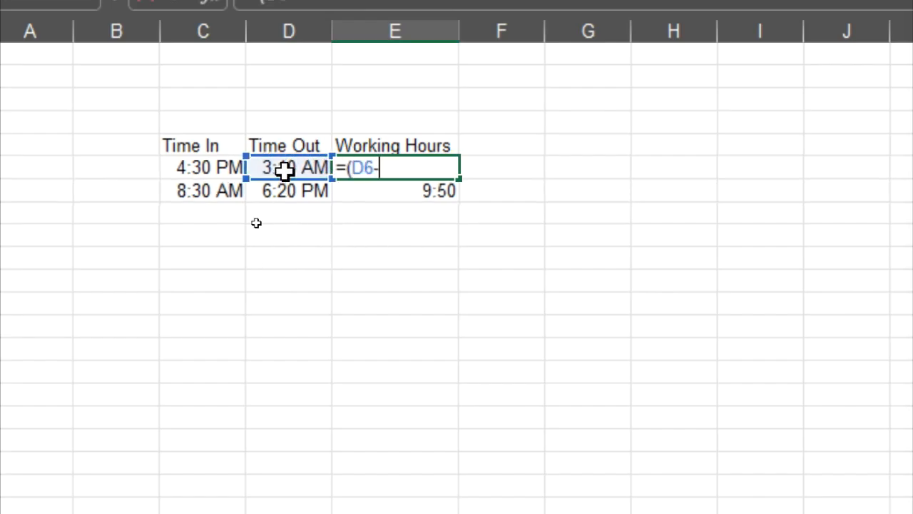
pyautogui.click(220, 169)
pyautogui.write(')')
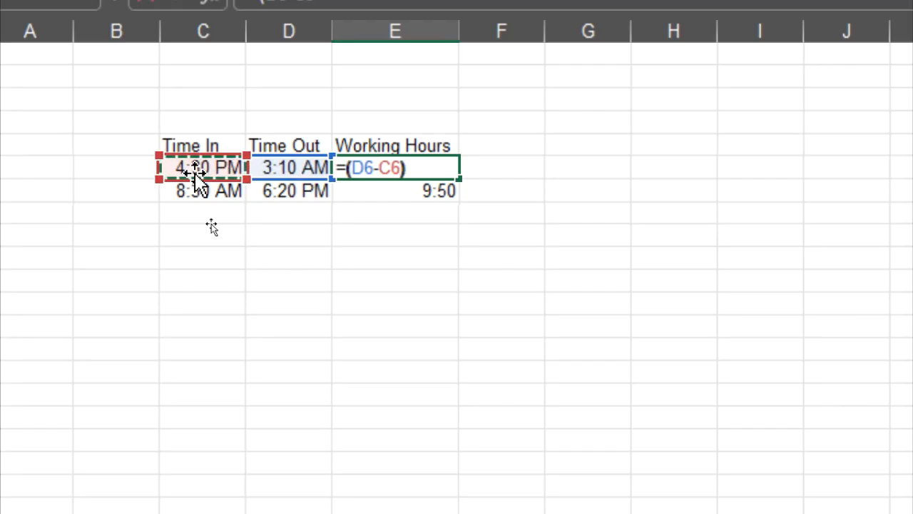
pyautogui.write('+1')
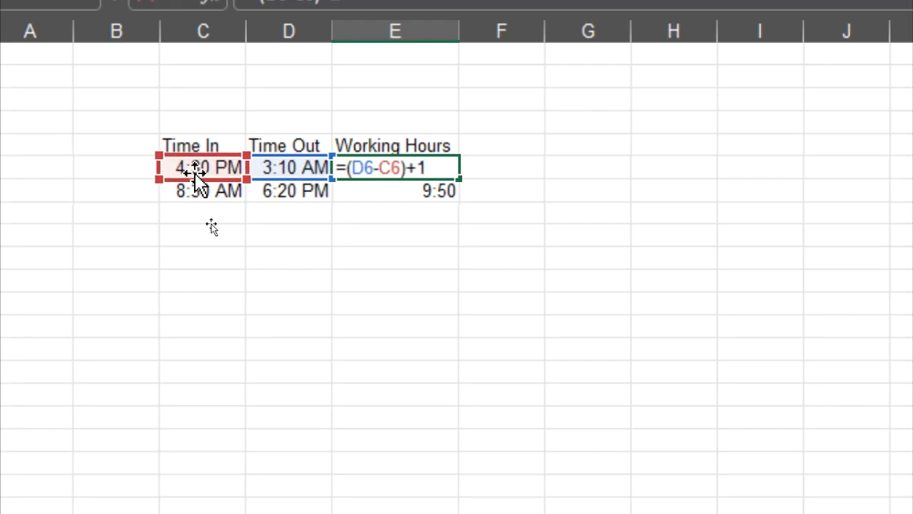
pyautogui.press('Return')
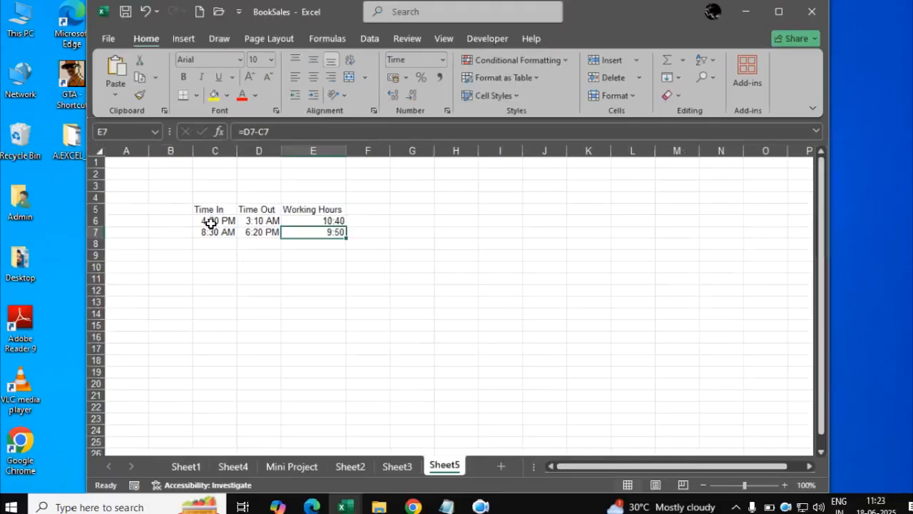
# Switch to Sheet1 and go to the gender, dob and name entries below the book table.
pyautogui.click(347, 461)
pyautogui.click(347, 392)
pyautogui.click(187, 460)
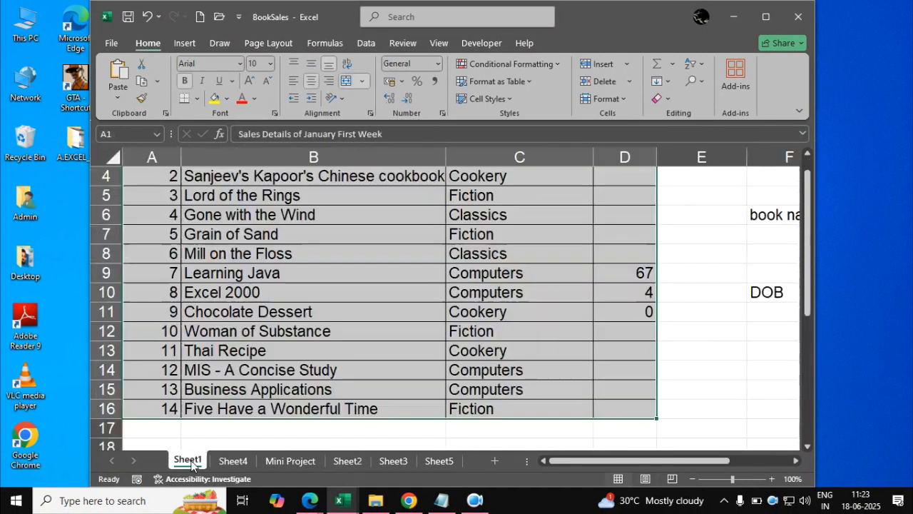
pyautogui.scroll(1, 349, 401)
pyautogui.scroll(-5, 349, 402)
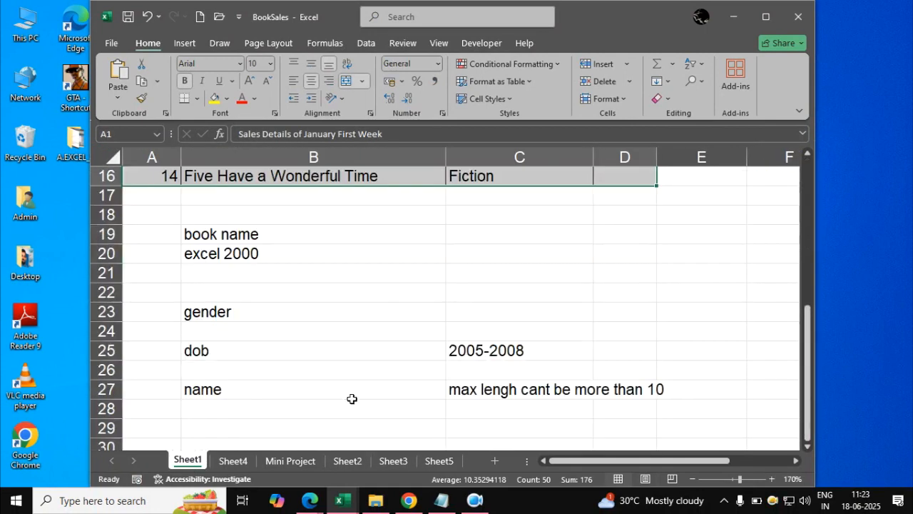
pyautogui.click(373, 368)
pyautogui.scroll(-4, 375, 371)
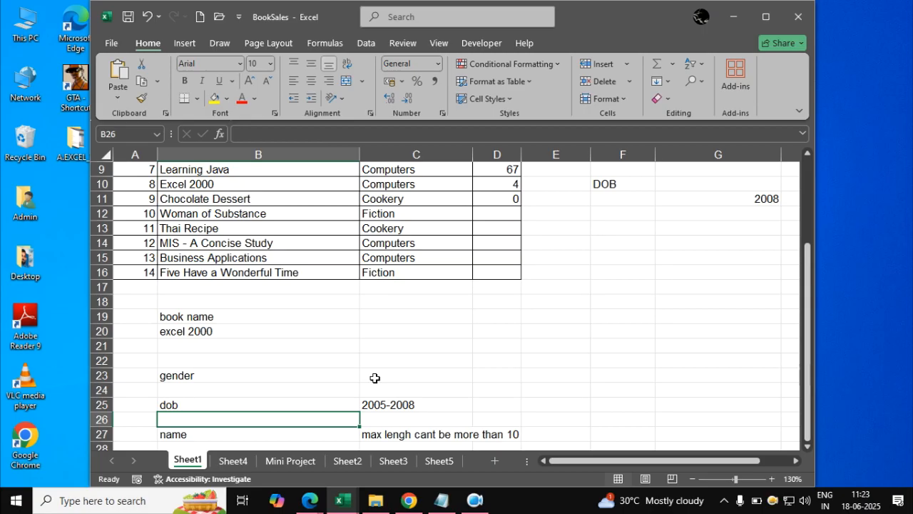
pyautogui.click(582, 316)
pyautogui.click(611, 300)
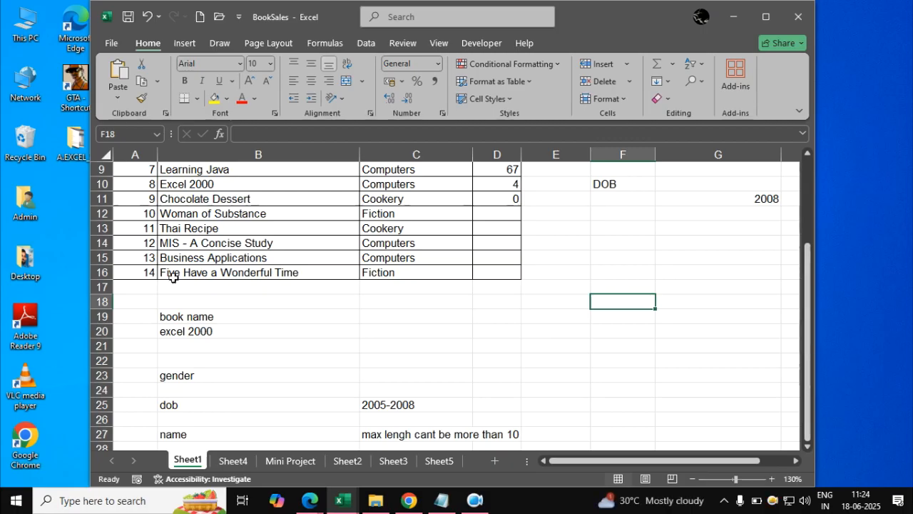
pyautogui.click(496, 331)
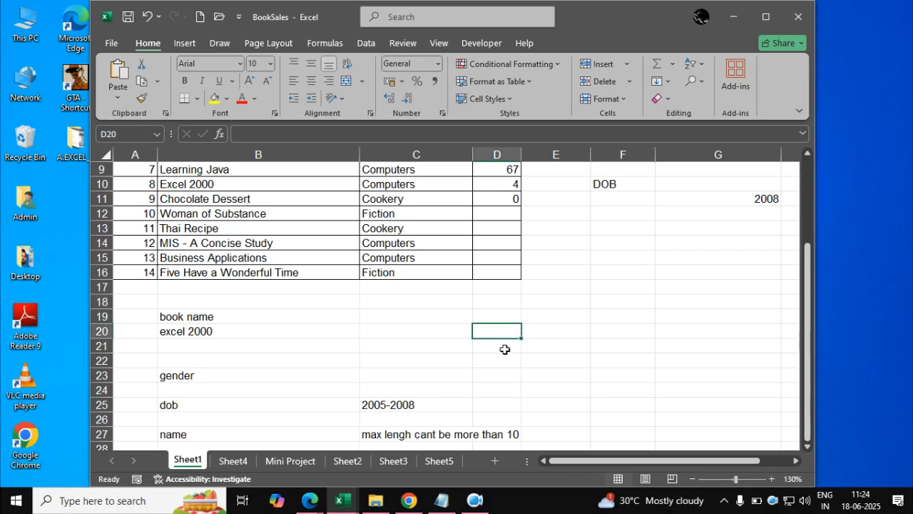
pyautogui.click(441, 330)
# Clear the year range in cell C25 next to the dob label.
pyautogui.scroll(-2, 381, 348)
pyautogui.click(241, 317)
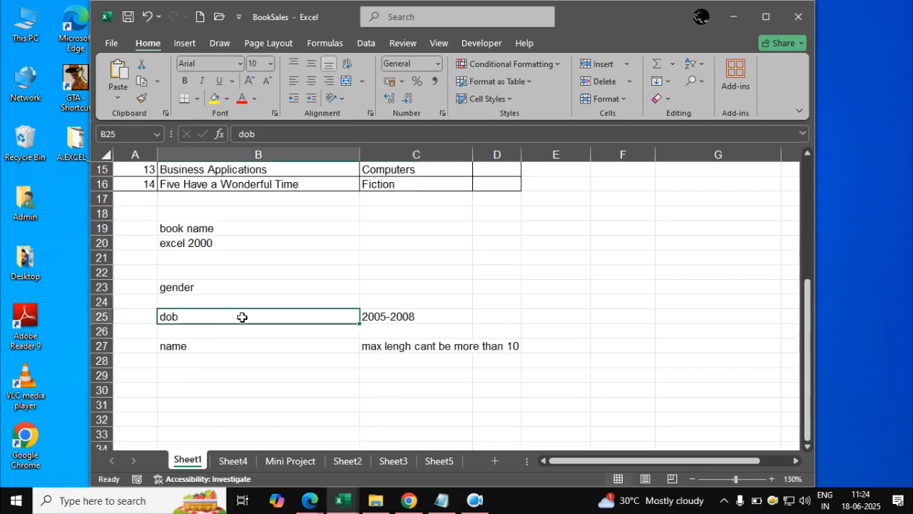
pyautogui.click(409, 318)
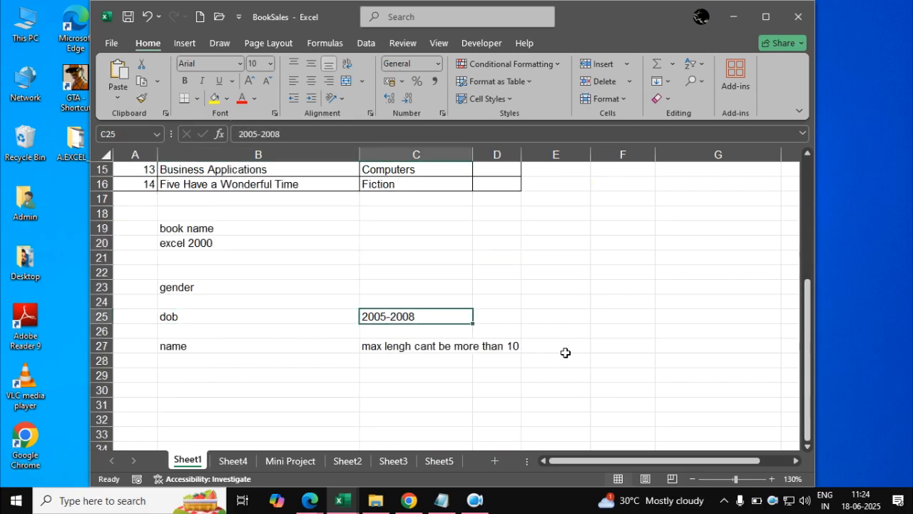
pyautogui.press('Delete')
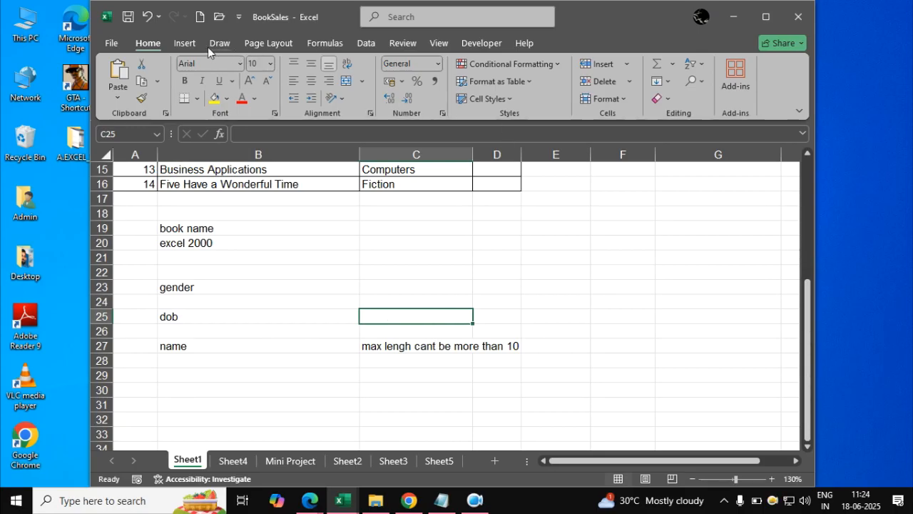
# Add a Data Validation rule to cell C25 allowing a Date between =date(2008,1,1) and =date(2008,12,31).
pyautogui.click(369, 44)
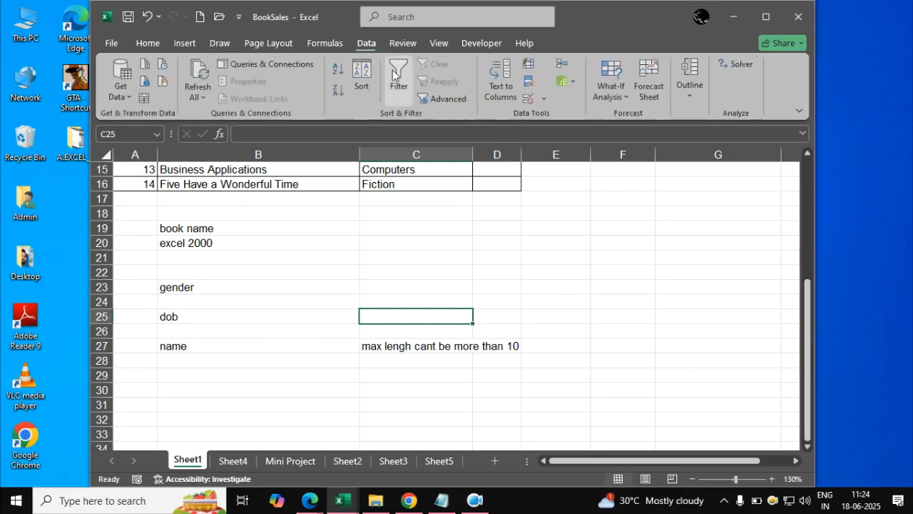
pyautogui.click(530, 99)
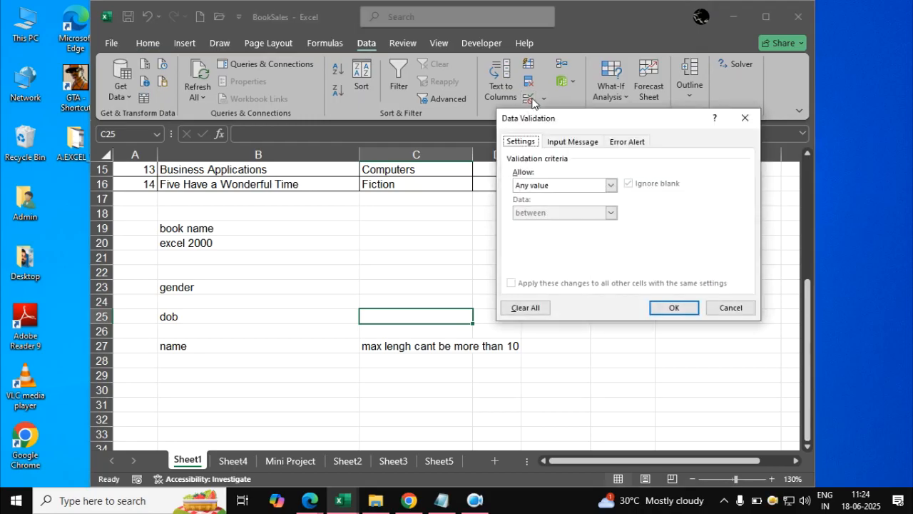
pyautogui.click(547, 185)
pyautogui.click(535, 234)
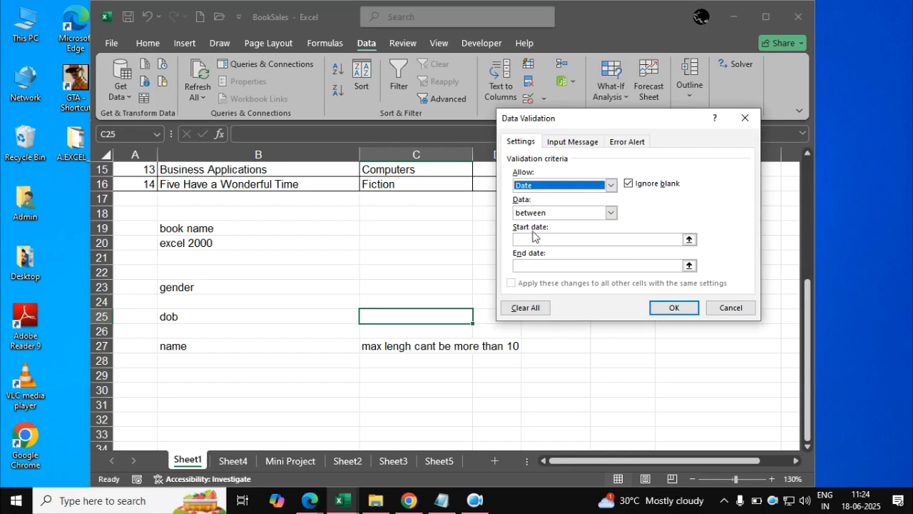
pyautogui.click(534, 240)
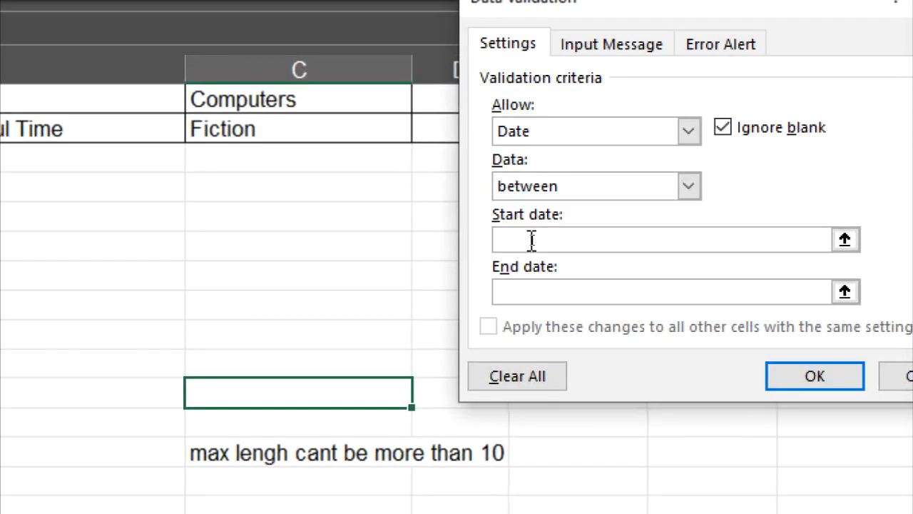
pyautogui.write('=date(2008,1,1)')
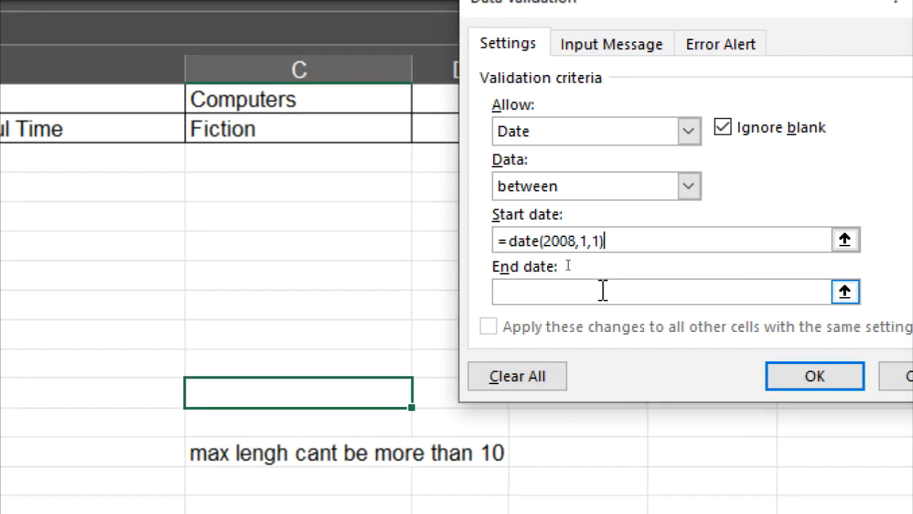
pyautogui.click(613, 292)
pyautogui.write('=date(2008,12,31)')
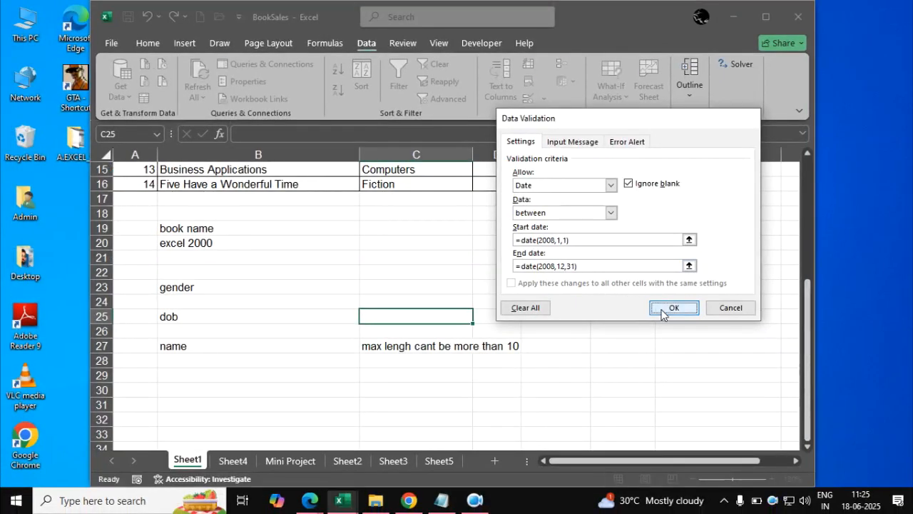
pyautogui.click(673, 308)
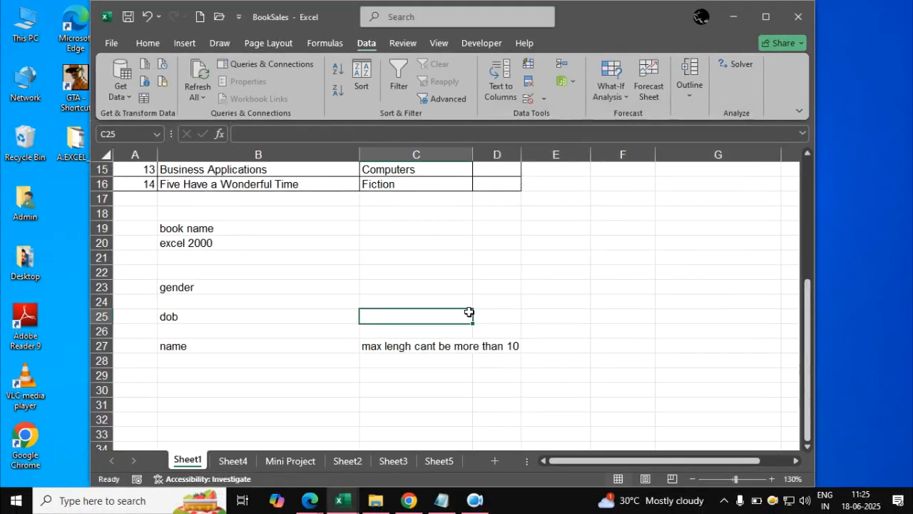
# Test the date rule by trying the formula =today() in cell C25, and choose to retry the entry.
pyautogui.write('=todY')
pyautogui.press('BackSpace')
pyautogui.write('ay()')
pyautogui.press('Return')
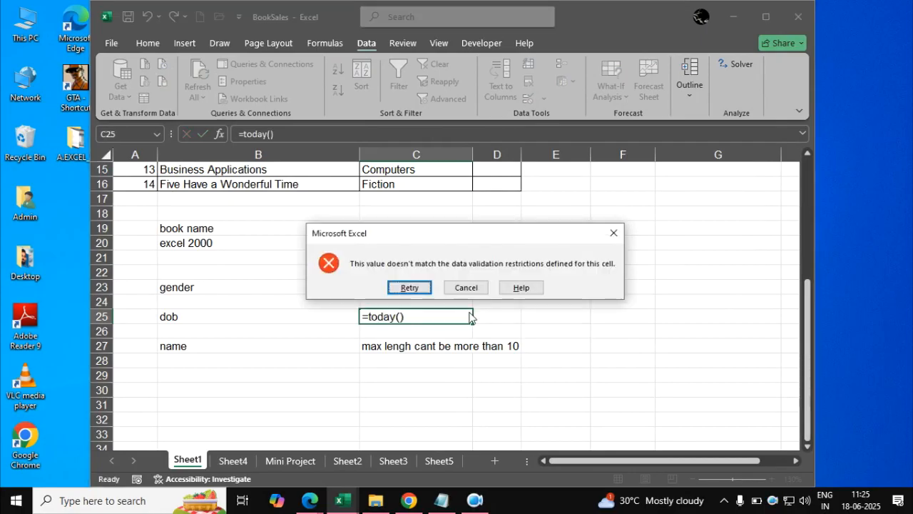
pyautogui.press('Return')
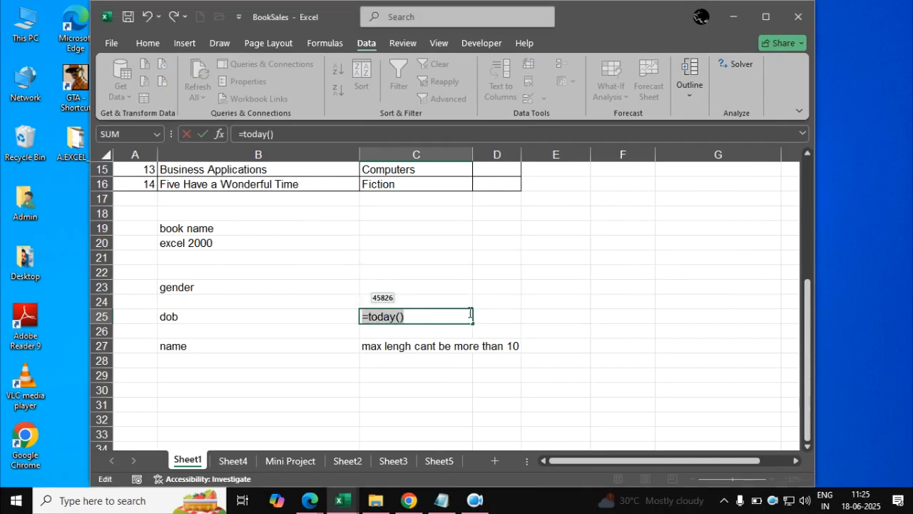
# Enter a date of birth from 2008 in cell C25 with the DATE function.
pyautogui.write('=date(2')
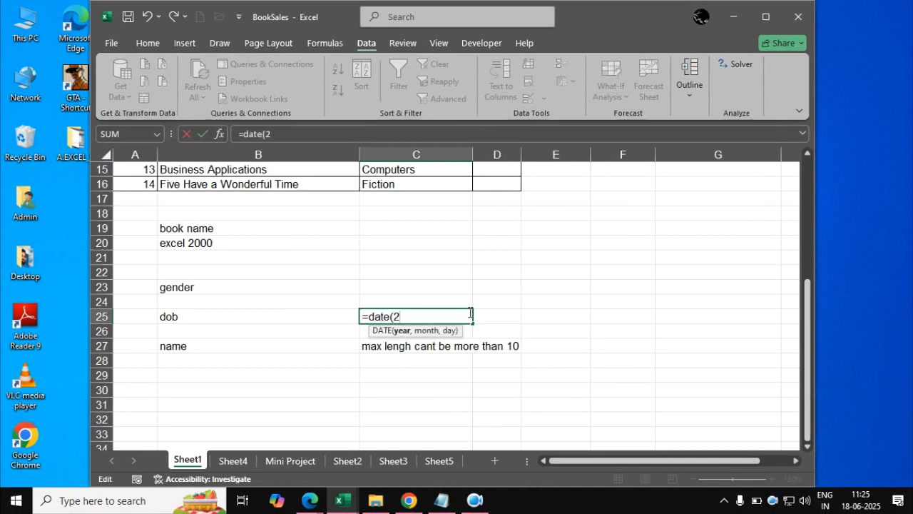
pyautogui.write('008,3,8)')
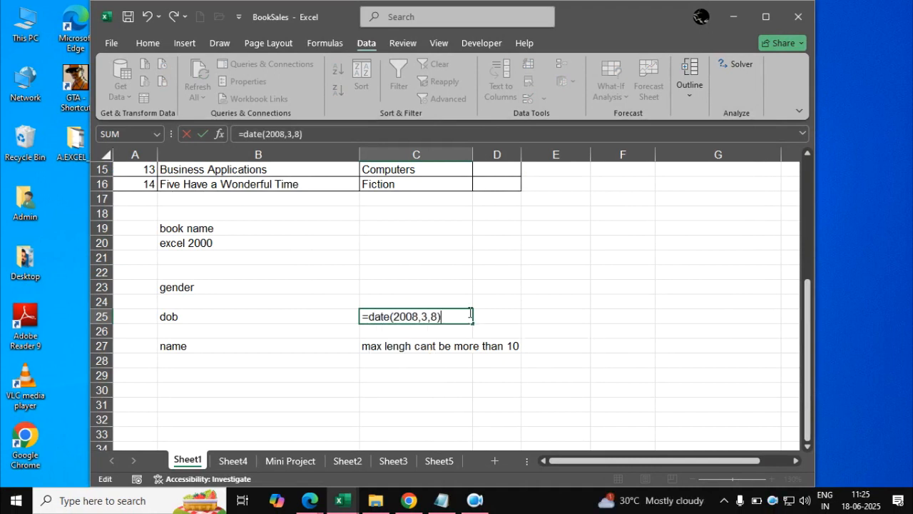
pyautogui.press('Return')
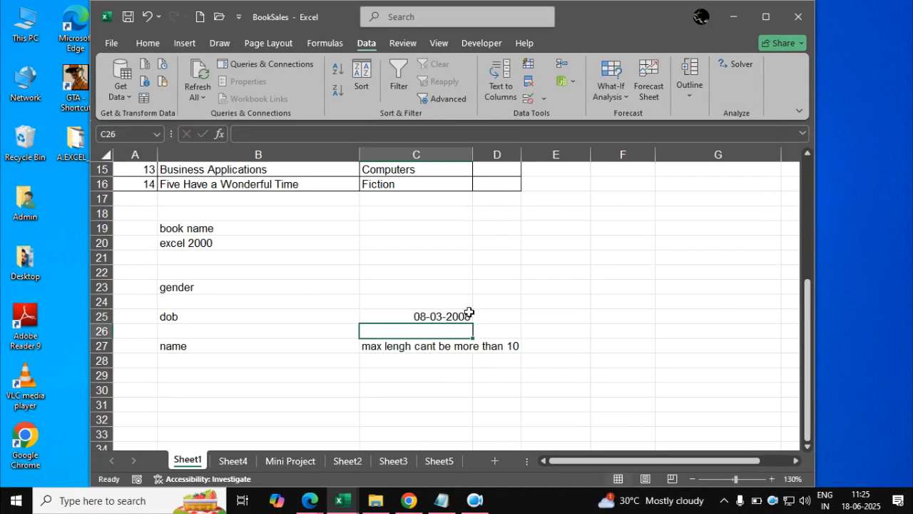
pyautogui.click(576, 361)
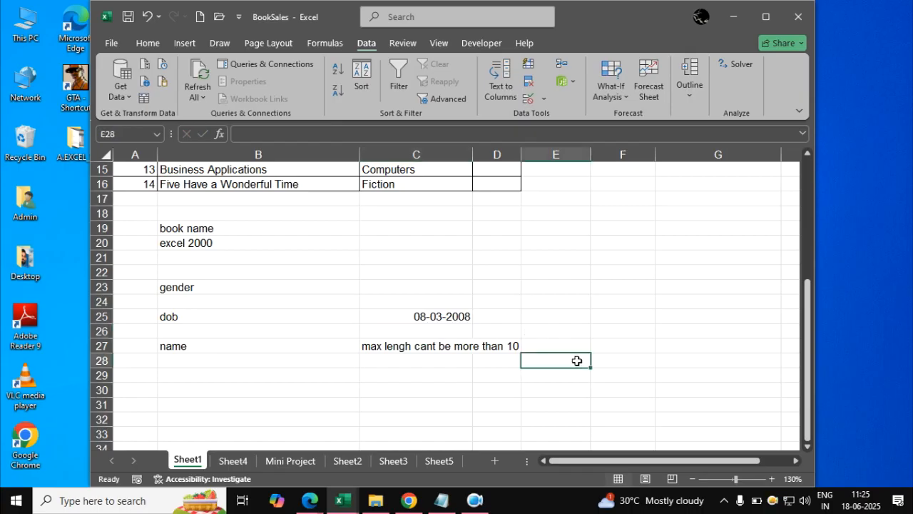